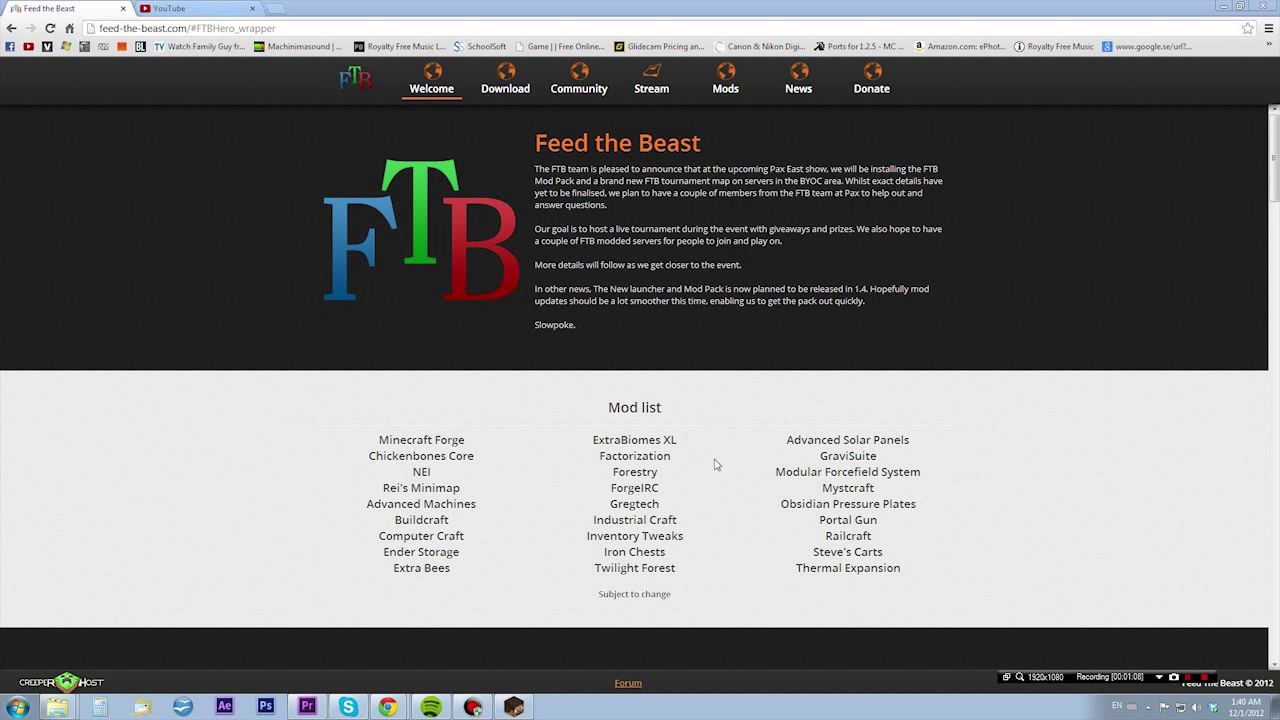
# Jump to the website's Download section, which offers client jar/exe and server downloads.
pyautogui.click(497, 92)
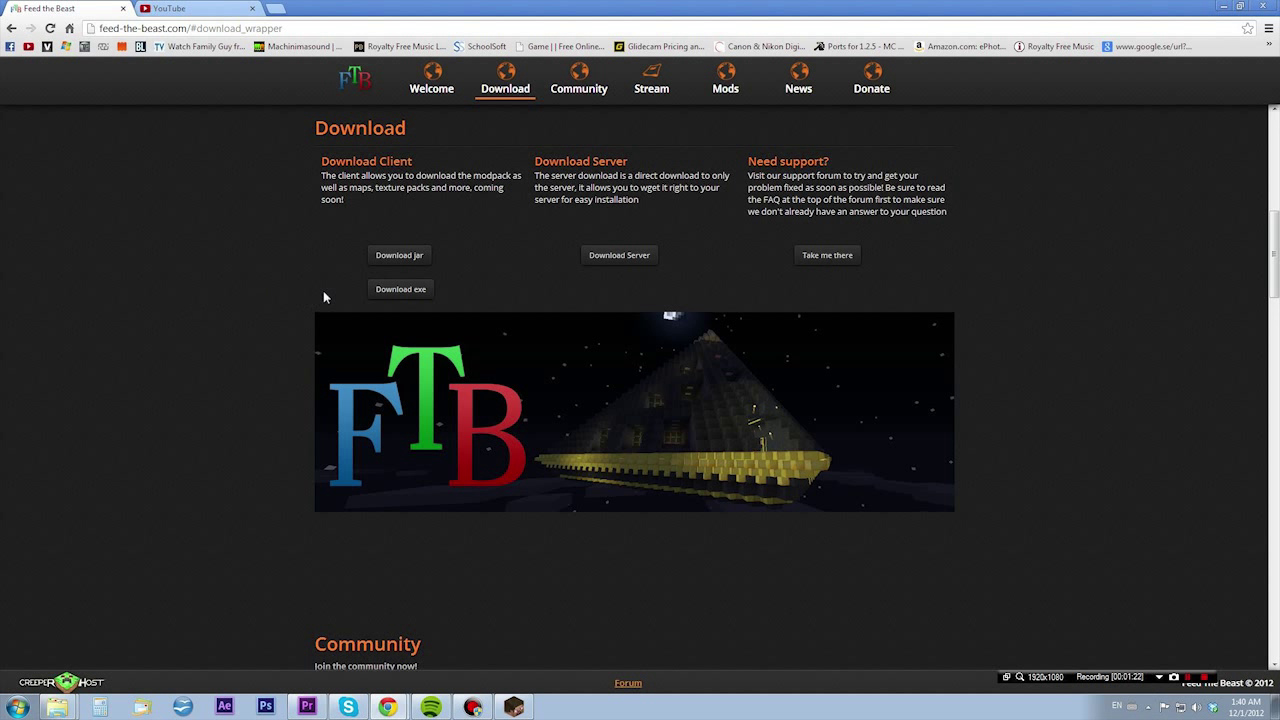
# Download FTB_Launcher.exe and restore the Chrome window to a smaller size.
pyautogui.click(412, 292)
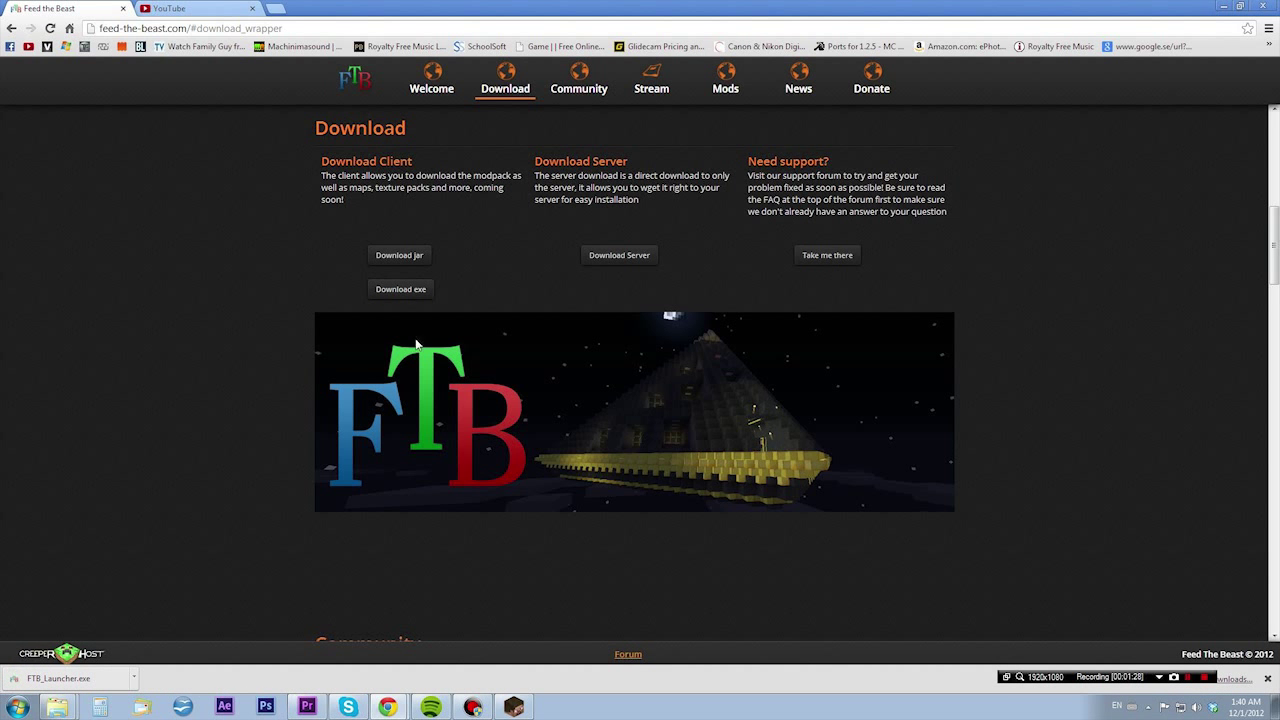
pyautogui.press('super+Down')
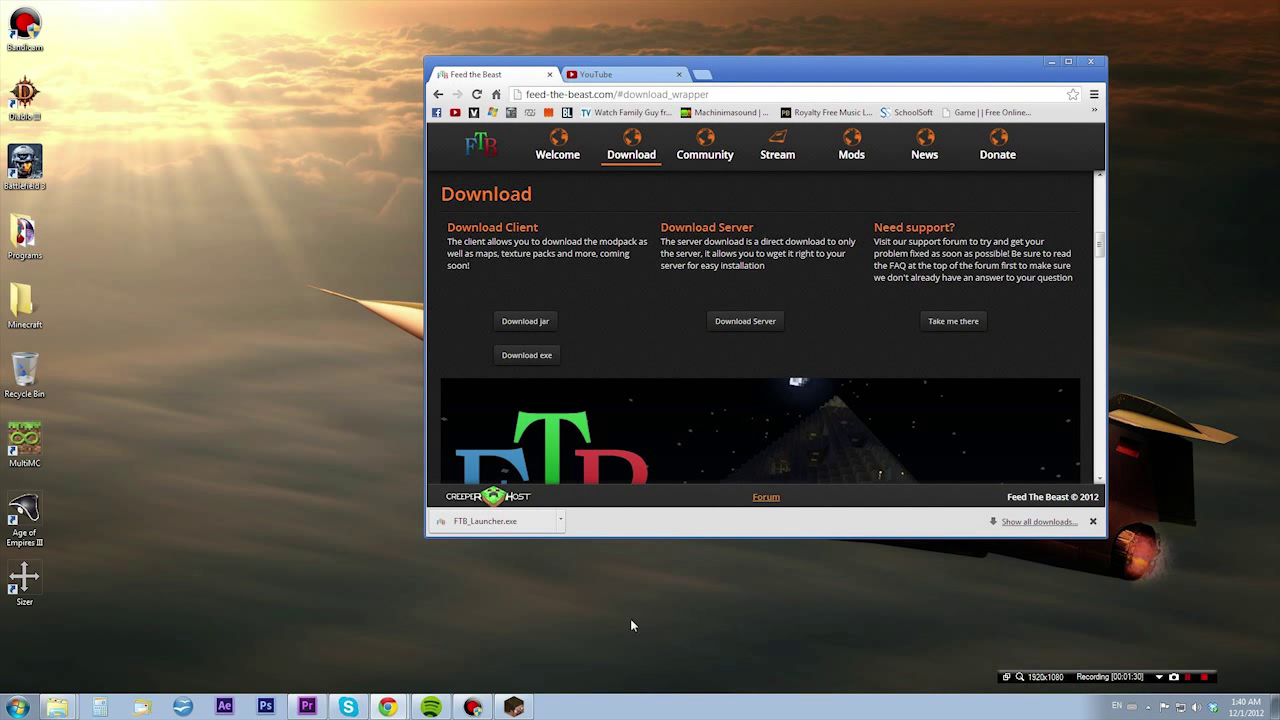
# Move FTB_Launcher from the downloads folder onto the desktop beside Bandicam and launch it.
pyautogui.click(561, 521)
pyautogui.click(596, 585)
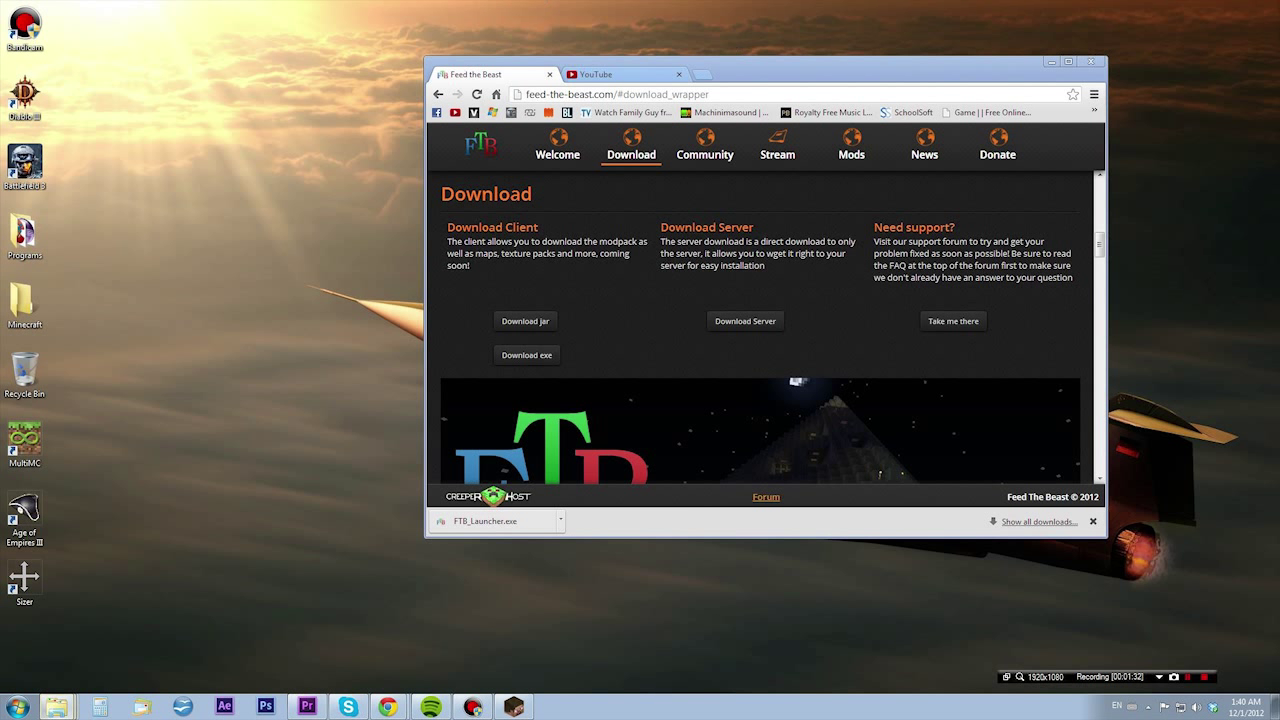
pyautogui.moveTo(1075, 200); pyautogui.dragTo(211, 252)
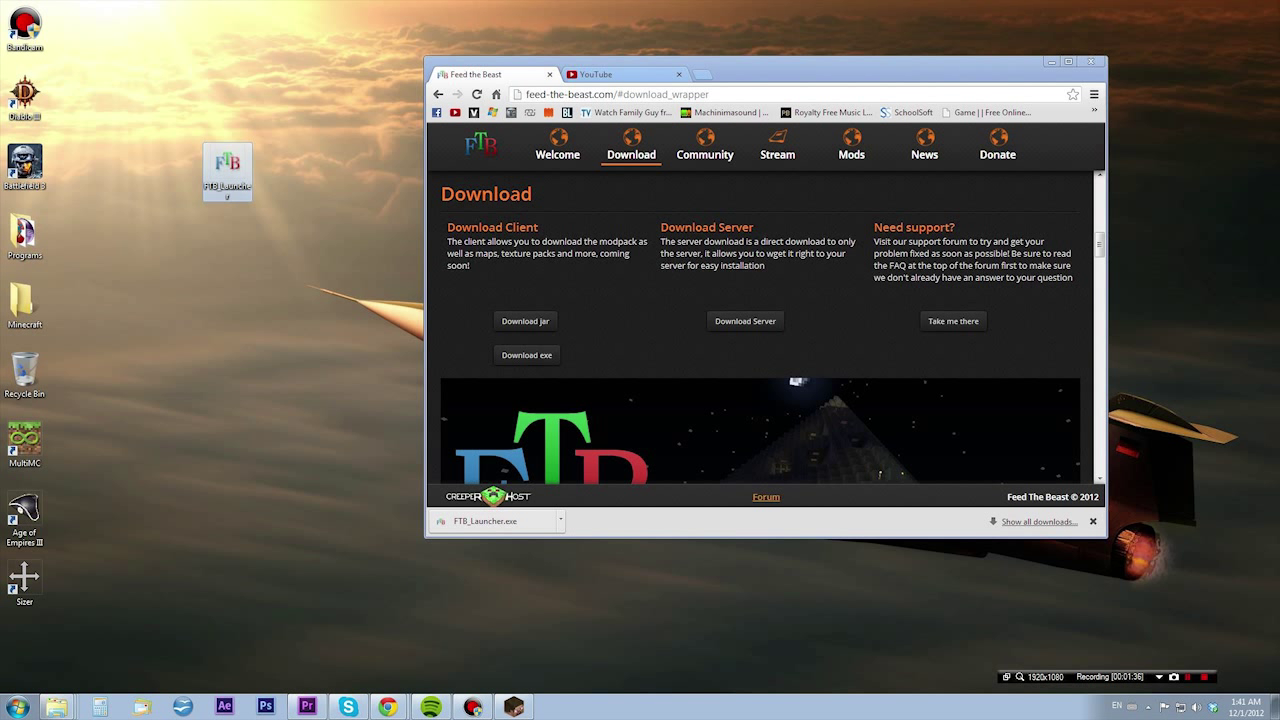
pyautogui.click(580, 334)
pyautogui.click(227, 165)
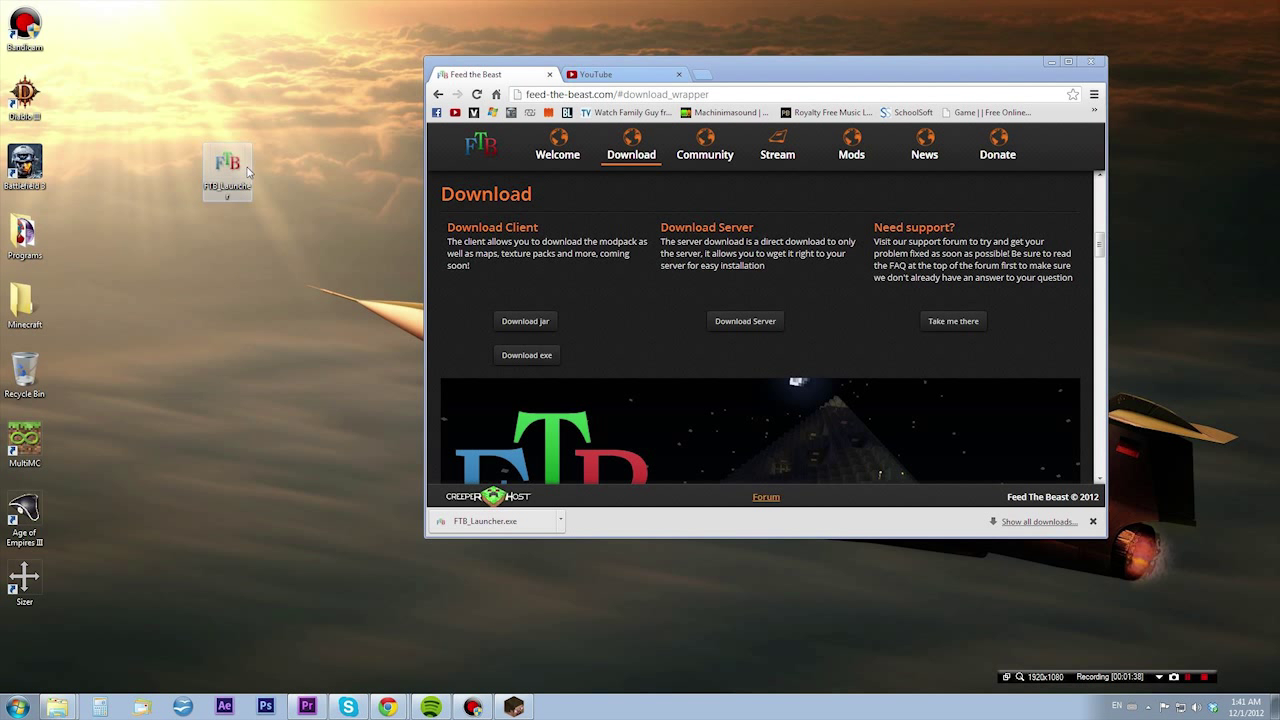
pyautogui.moveTo(227, 165); pyautogui.dragTo(210, 153)
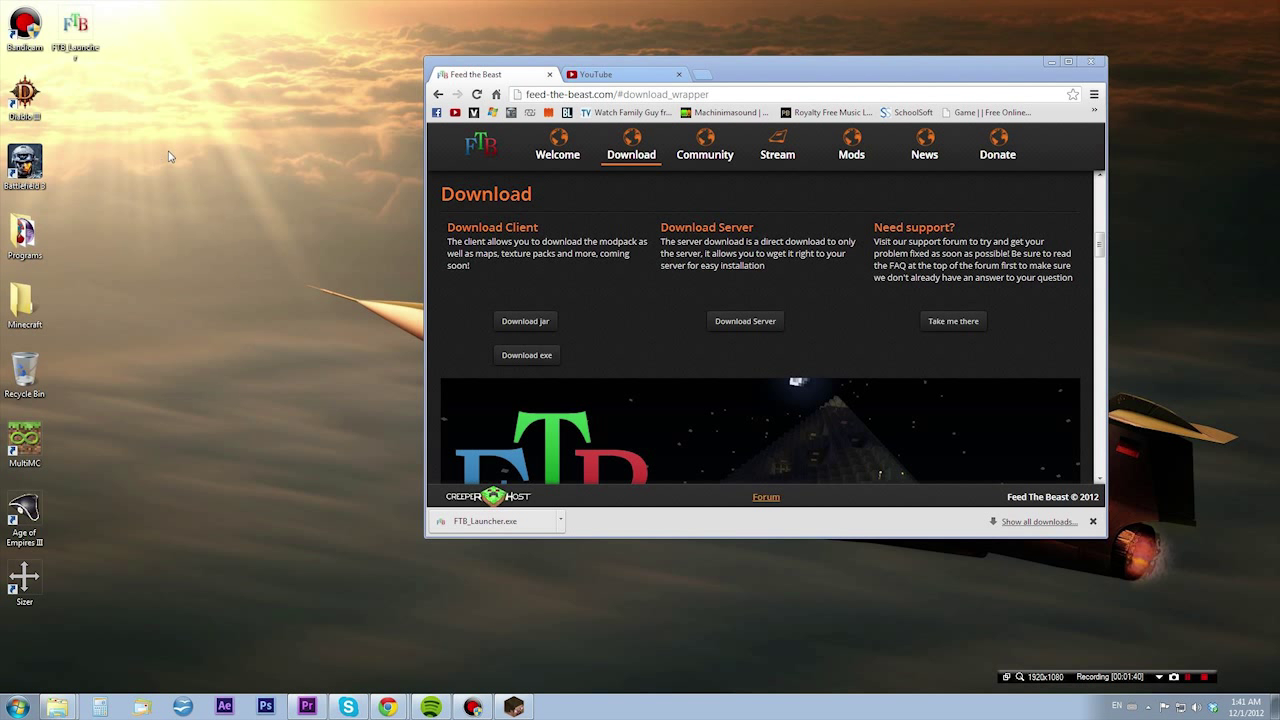
pyautogui.doubleClick(80, 38)
# Allow the launcher through the security warning and position its window below the console.
pyautogui.click(680, 366)
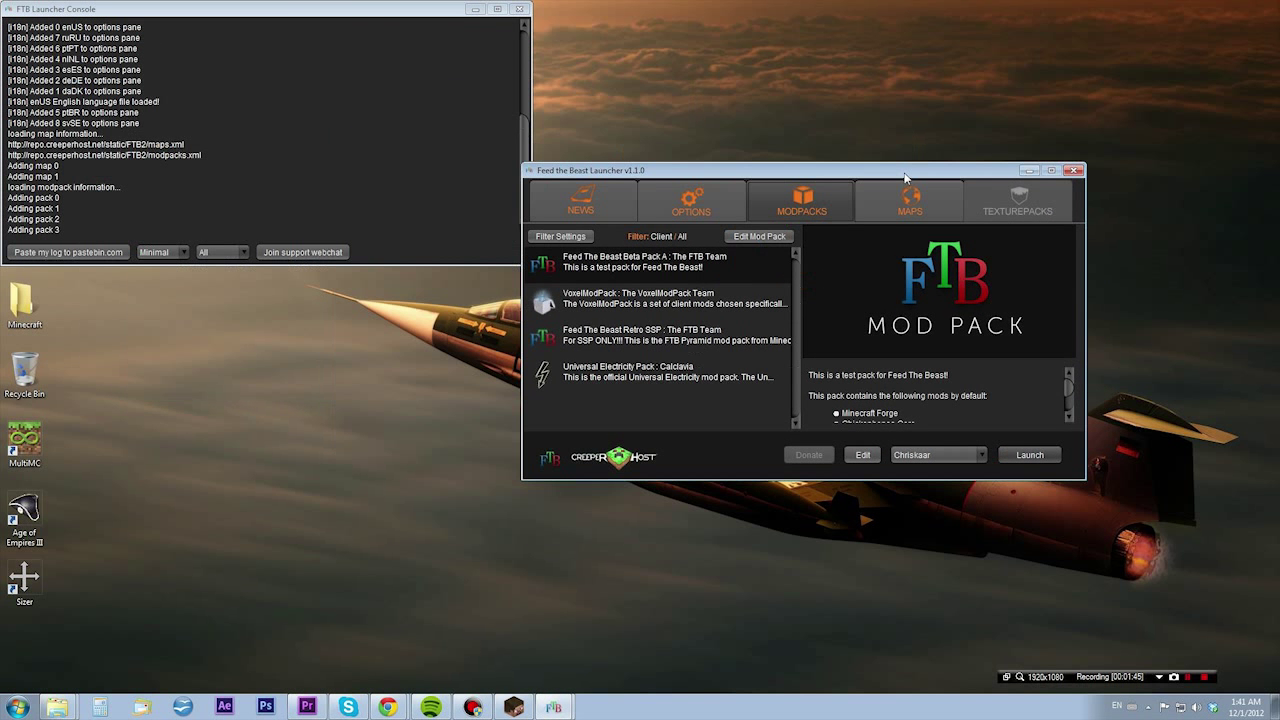
pyautogui.moveTo(905, 176); pyautogui.dragTo(915, 156)
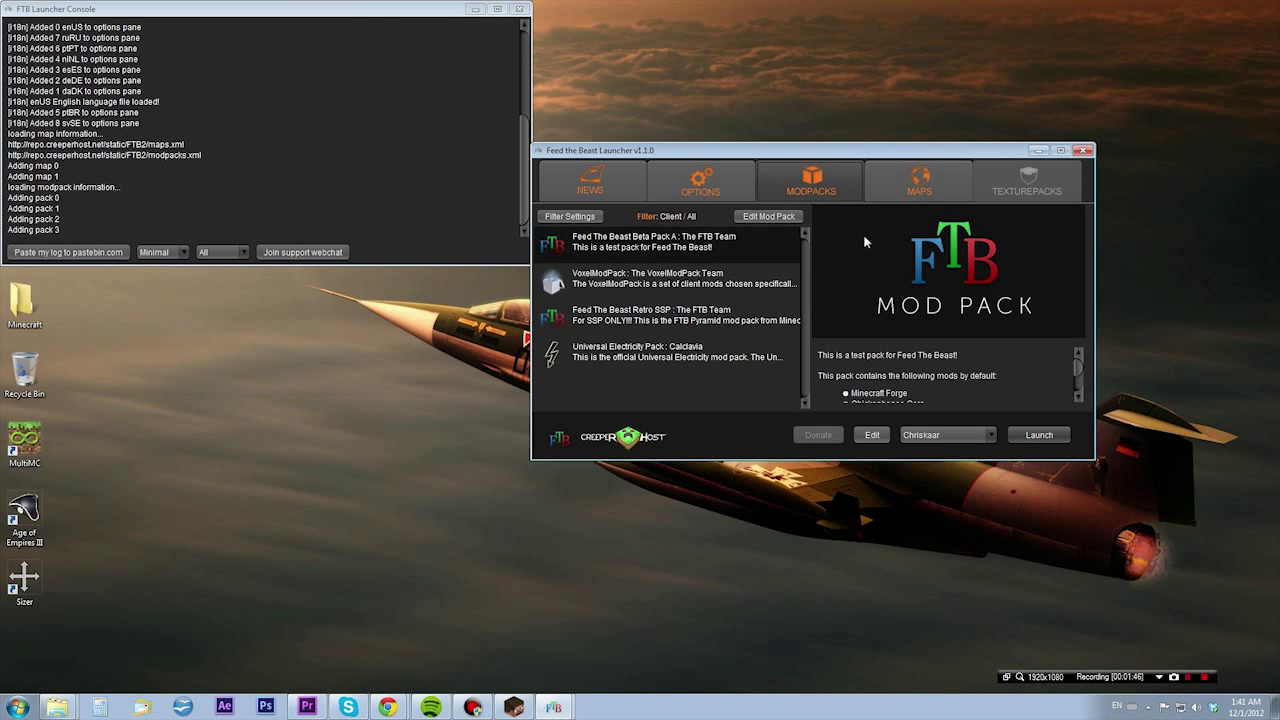
pyautogui.moveTo(550, 155); pyautogui.dragTo(362, 84)
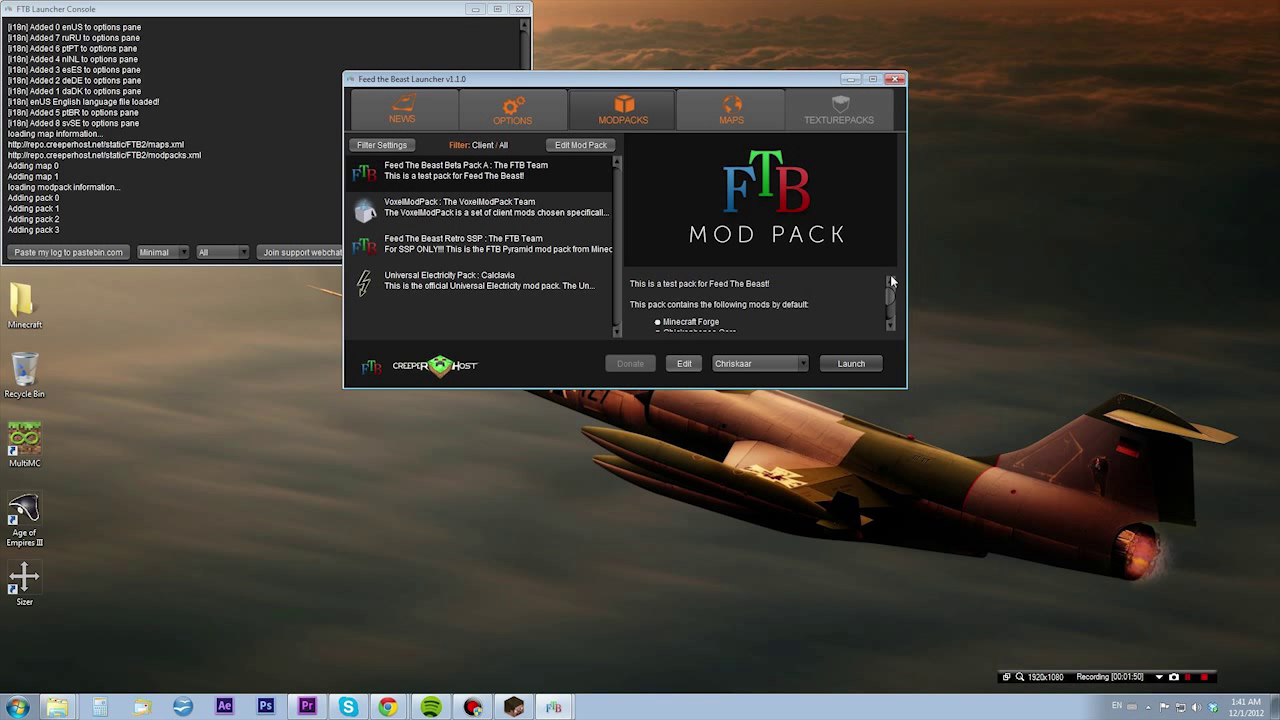
pyautogui.scroll(-3, 855, 302)
pyautogui.scroll(1, 852, 304)
pyautogui.scroll(2, 852, 304)
pyautogui.moveTo(476, 78); pyautogui.dragTo(375, 110)
# Read the launcher NEWS, then check Options: 1.0 GB RAM and English language.
pyautogui.click(304, 151)
pyautogui.scroll(-5, 365, 278)
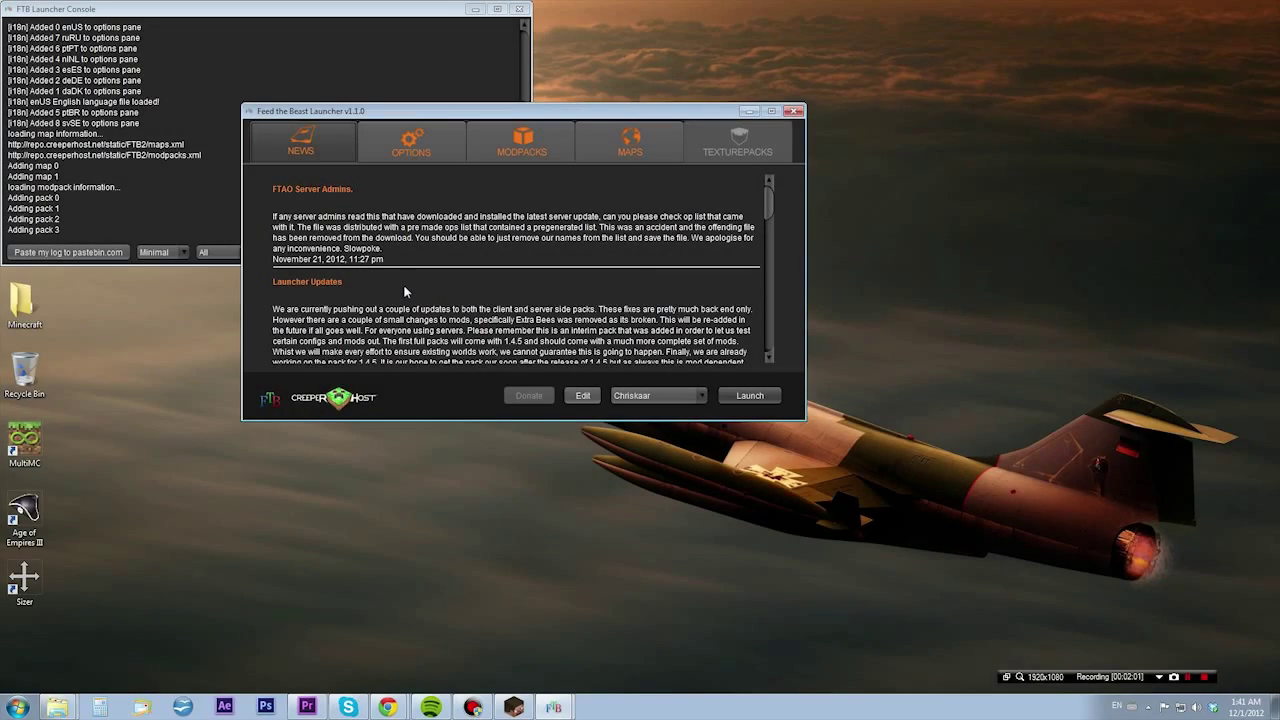
pyautogui.scroll(-5, 372, 285)
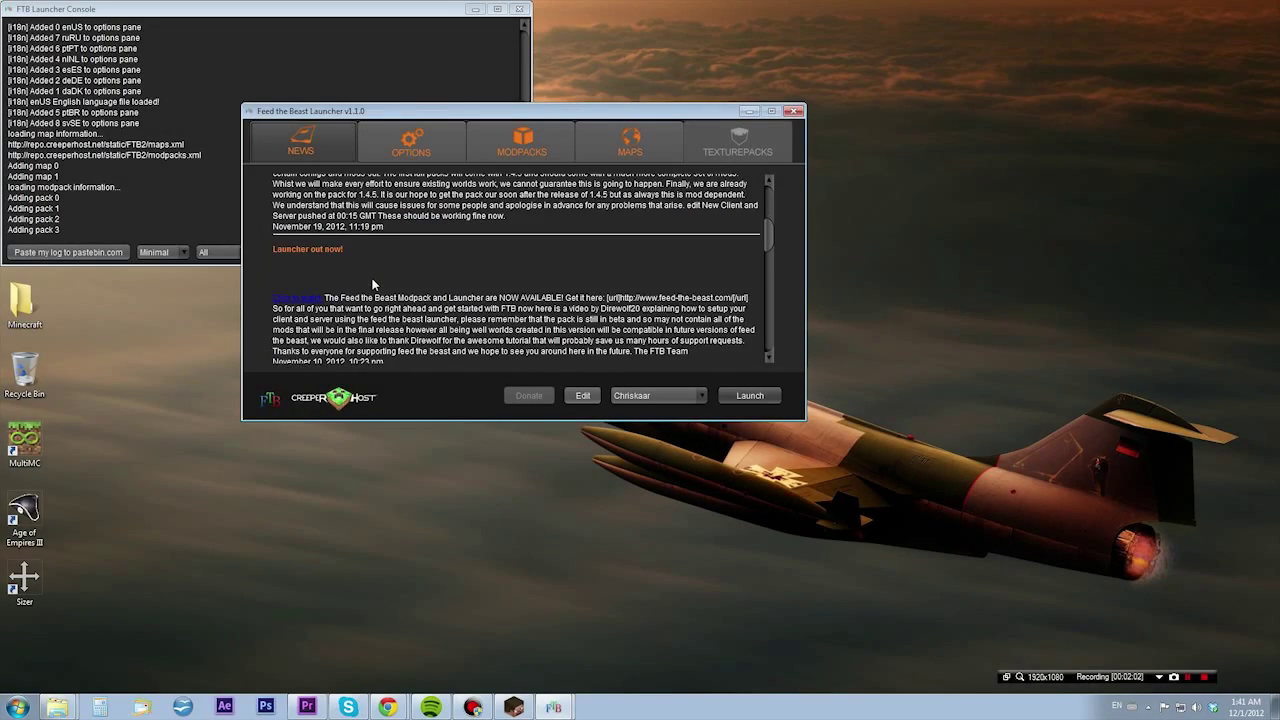
pyautogui.scroll(5, 372, 285)
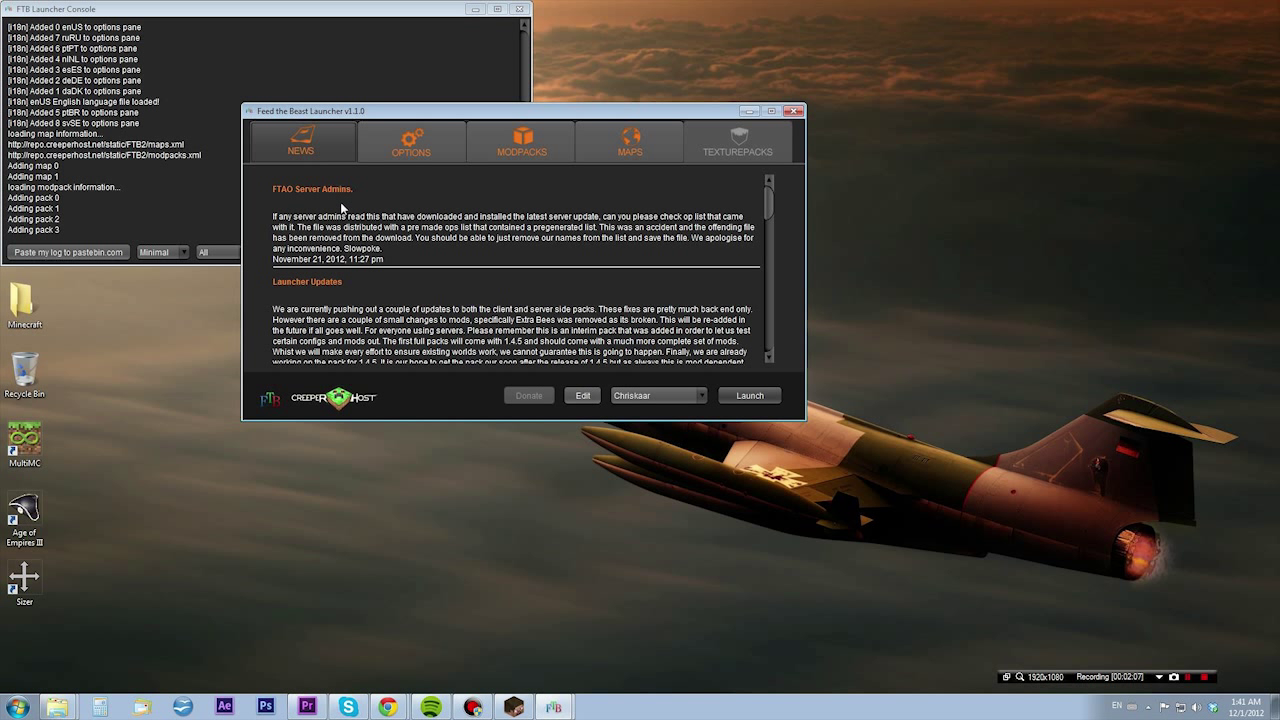
pyautogui.click(385, 150)
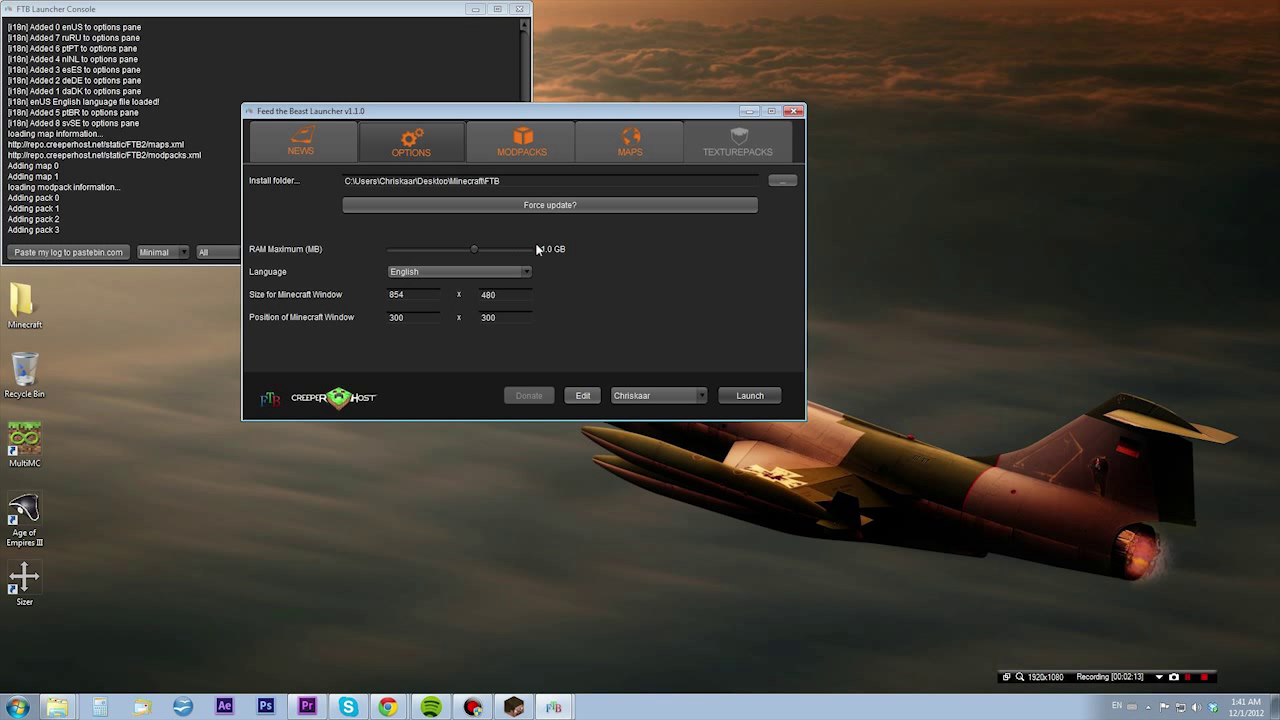
pyautogui.click(434, 270)
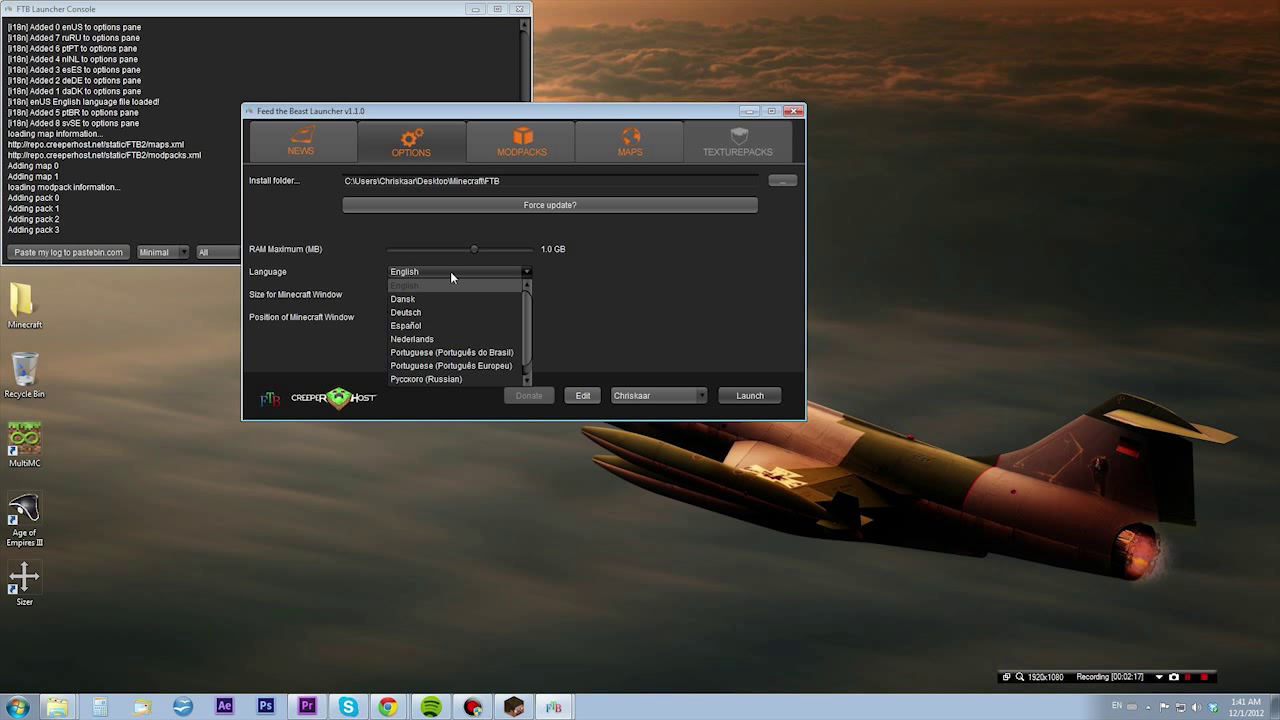
pyautogui.click(451, 273)
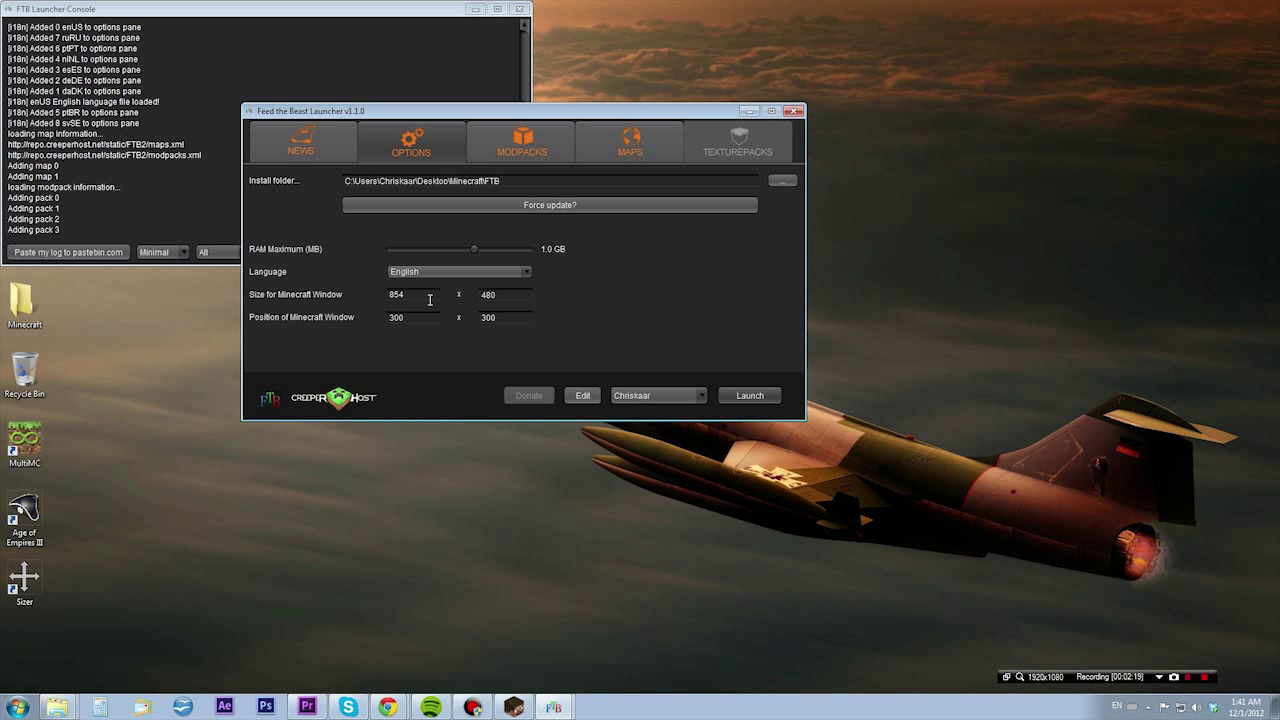
# Look over the MAPS tab and return to the mod pack list.
pyautogui.click(509, 149)
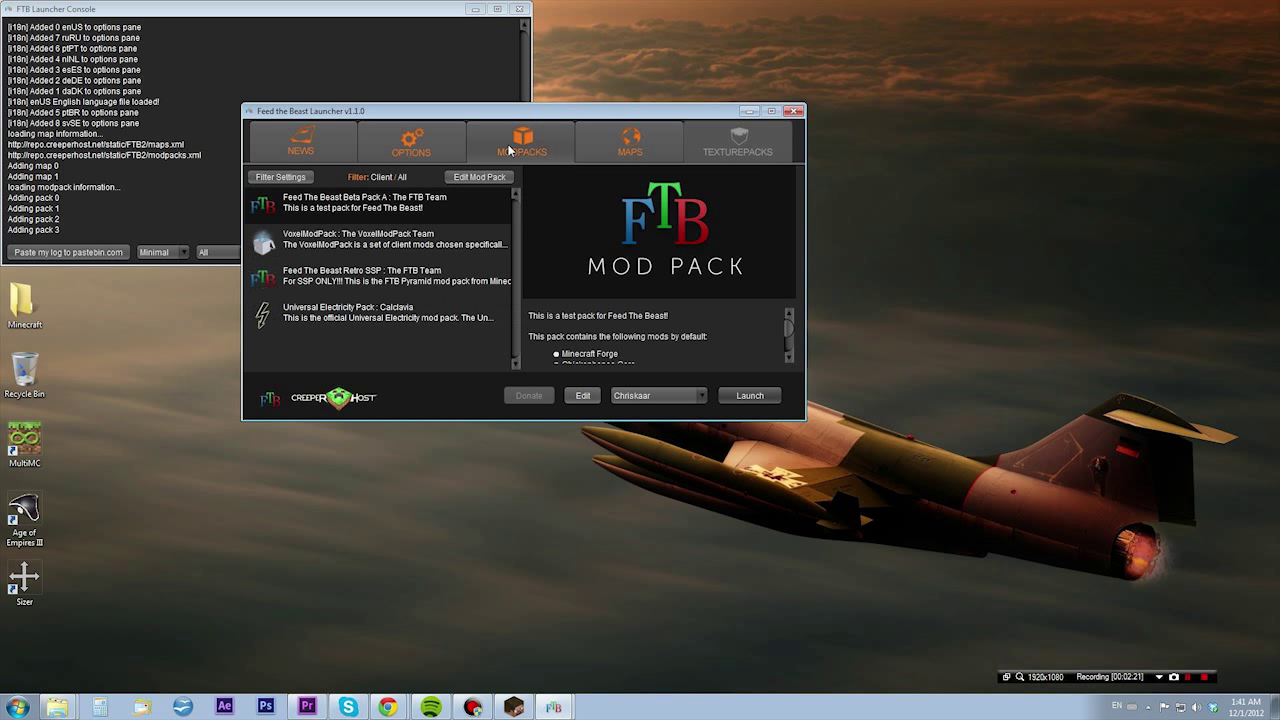
pyautogui.click(630, 143)
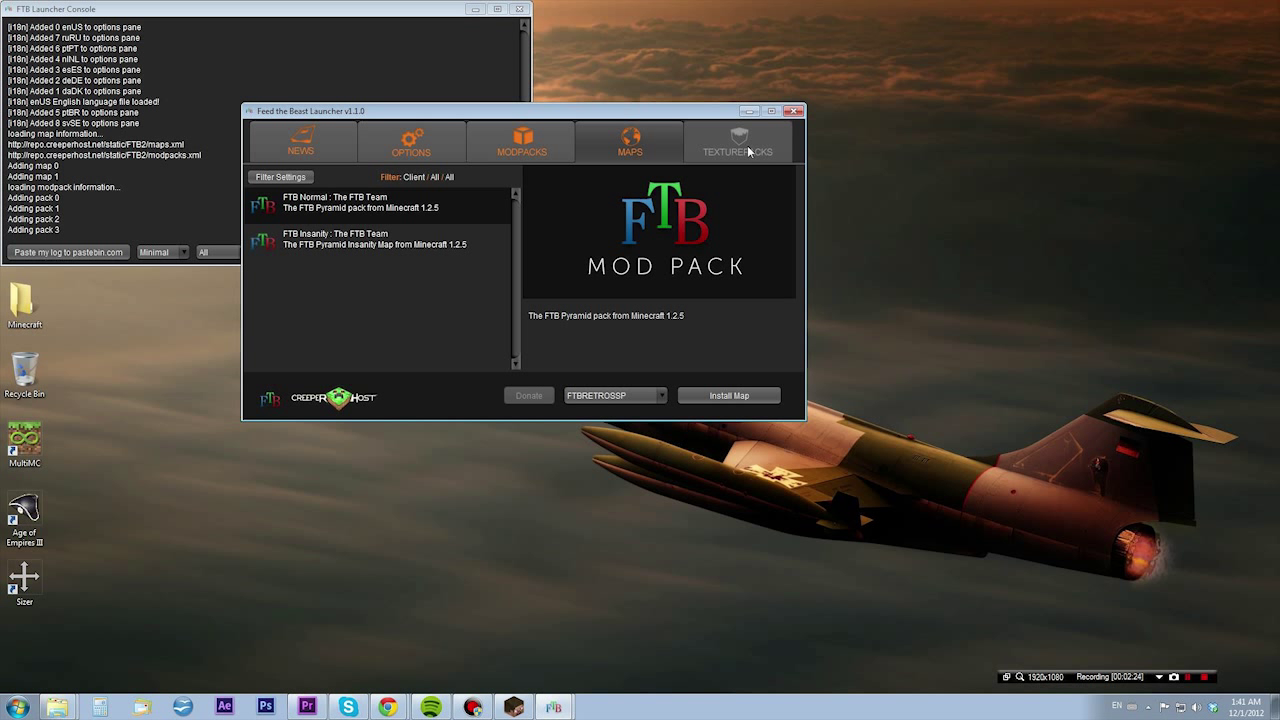
pyautogui.click(524, 138)
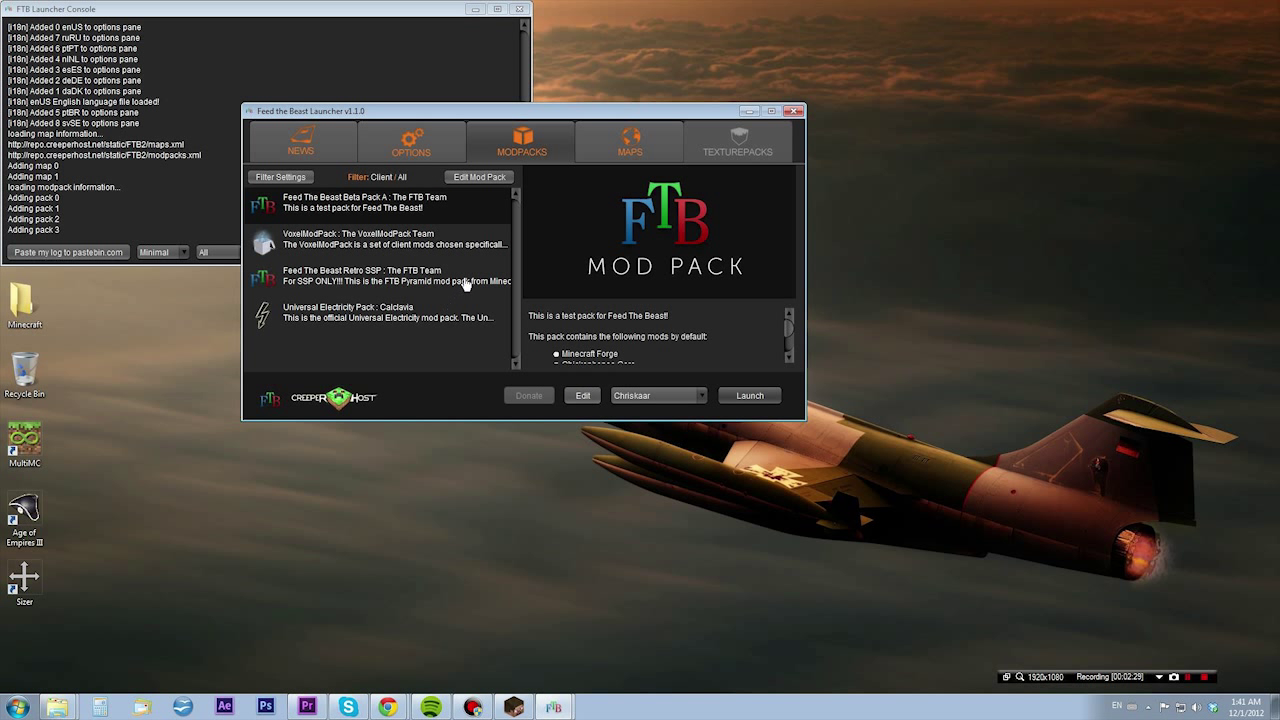
# Preview VoxelModPack and Universal Electricity Pack, then select and launch Feed The Beast Beta Pack A.
pyautogui.click(401, 245)
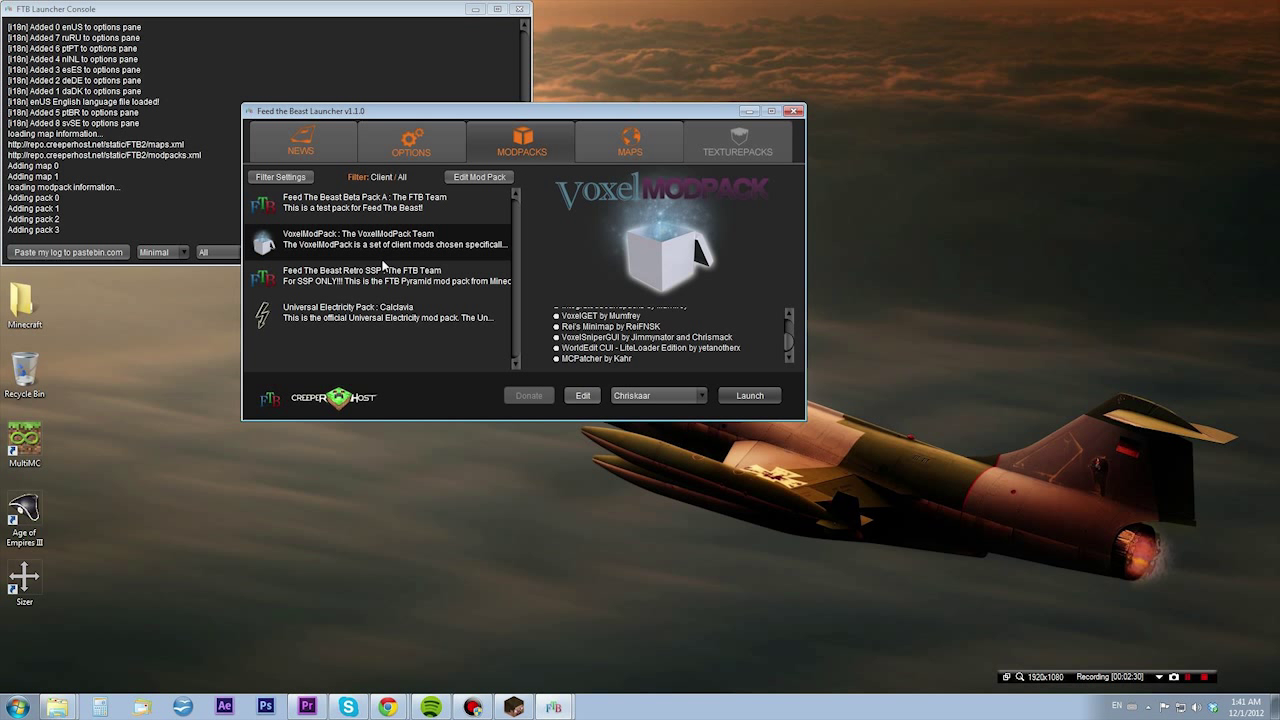
pyautogui.click(357, 215)
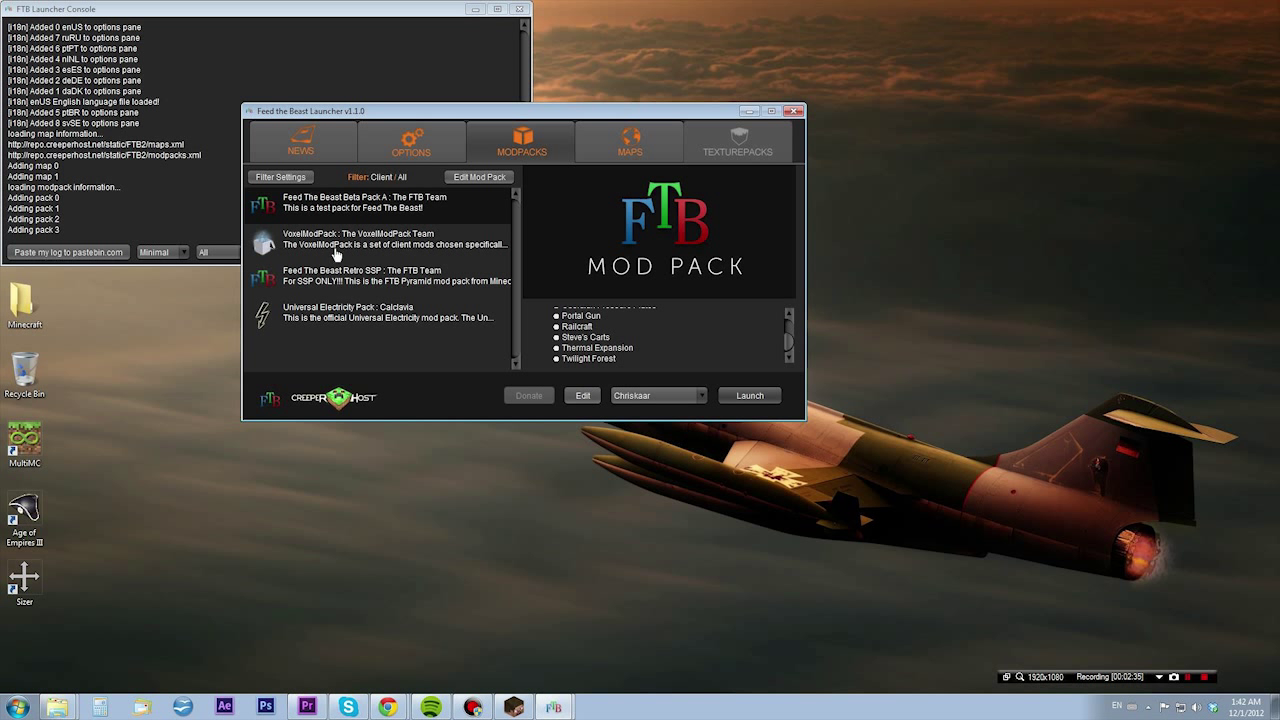
pyautogui.click(300, 248)
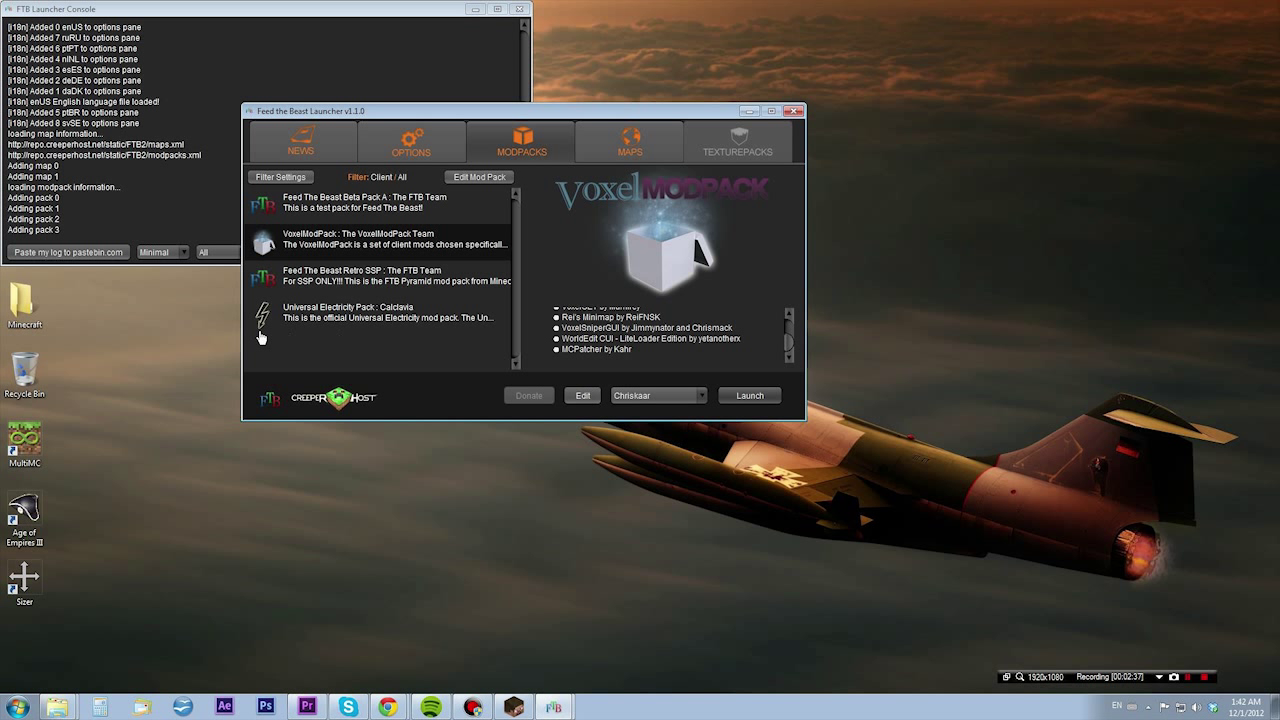
pyautogui.click(349, 312)
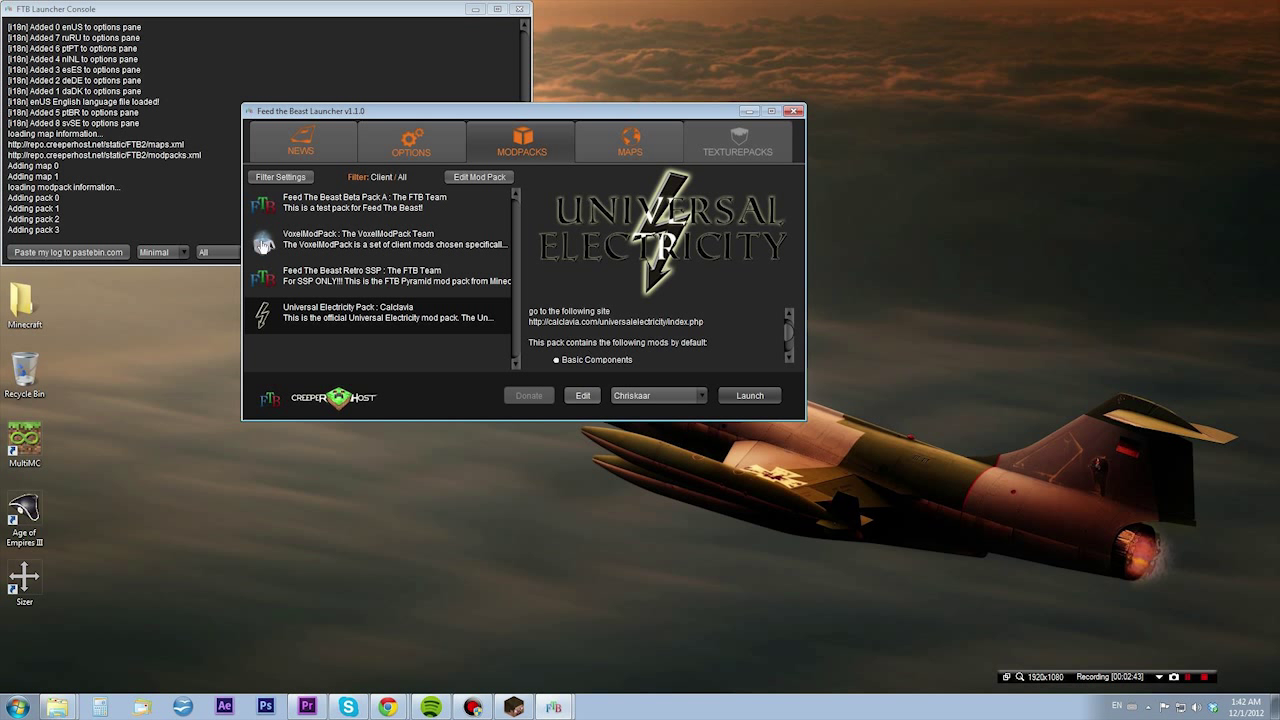
pyautogui.click(383, 201)
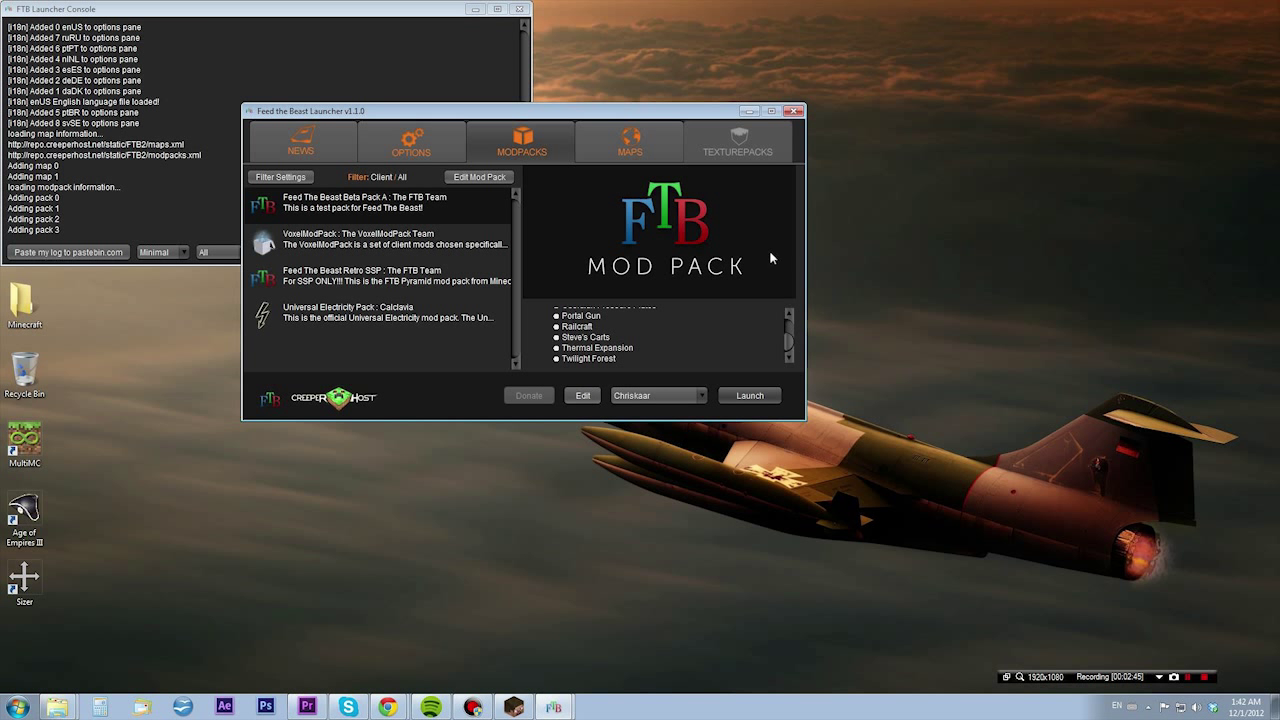
pyautogui.click(748, 395)
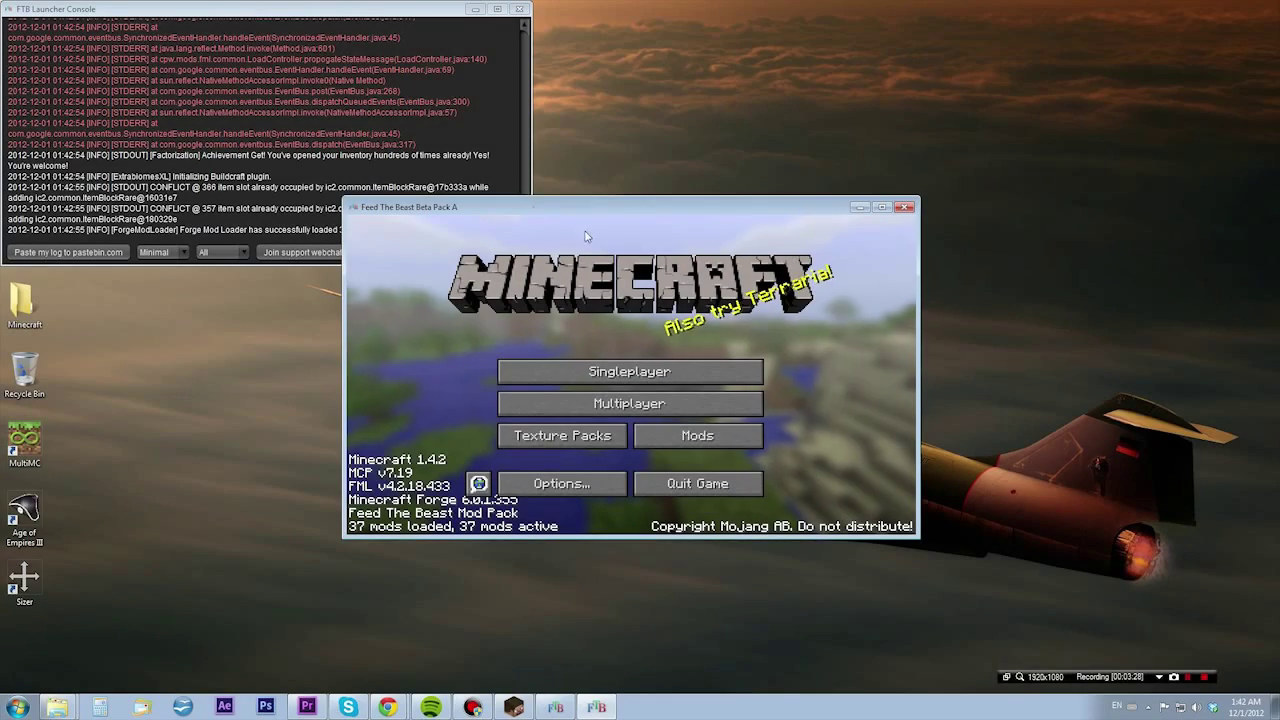
# Close the FTB Launcher Console and move the Minecraft title-screen window up and left.
pyautogui.moveTo(663, 209)
pyautogui.mouseDown()
pyautogui.moveTo(1007, 179)
pyautogui.moveTo(800, 190)
pyautogui.moveTo(607, 169)
pyautogui.moveTo(748, 169)
pyautogui.moveTo(669, 196)
pyautogui.mouseUp()
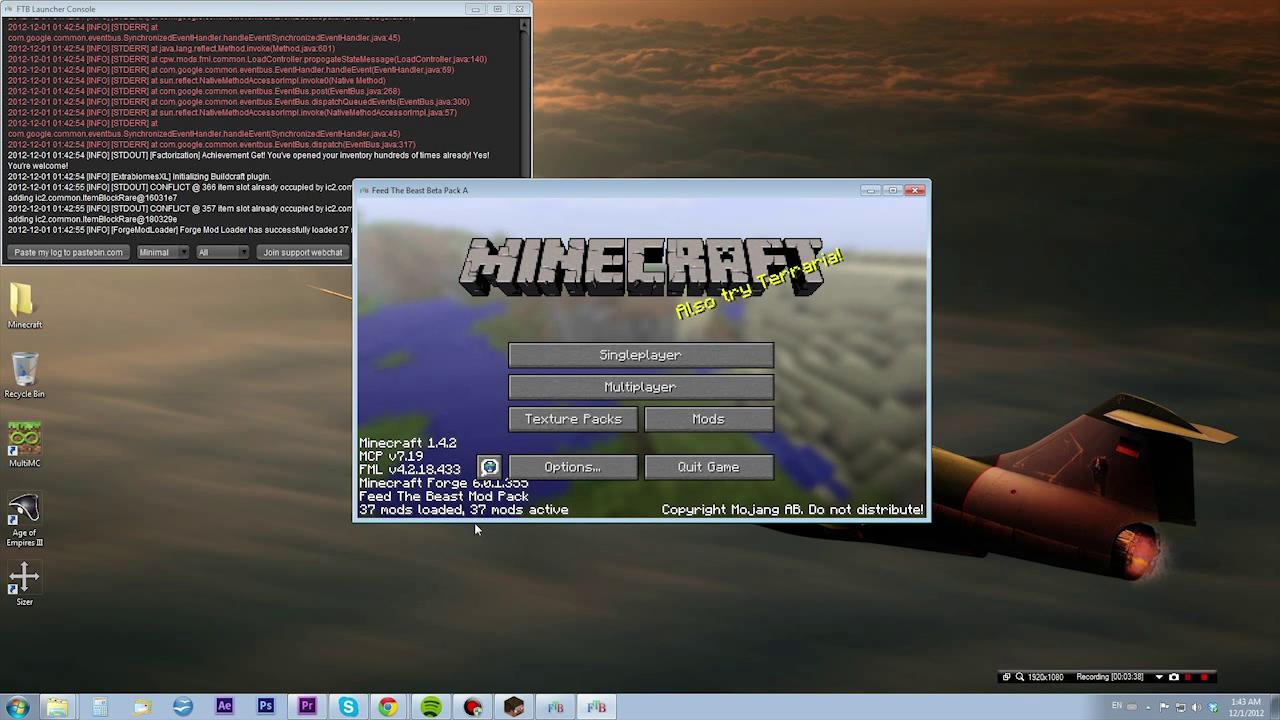
pyautogui.click(194, 115)
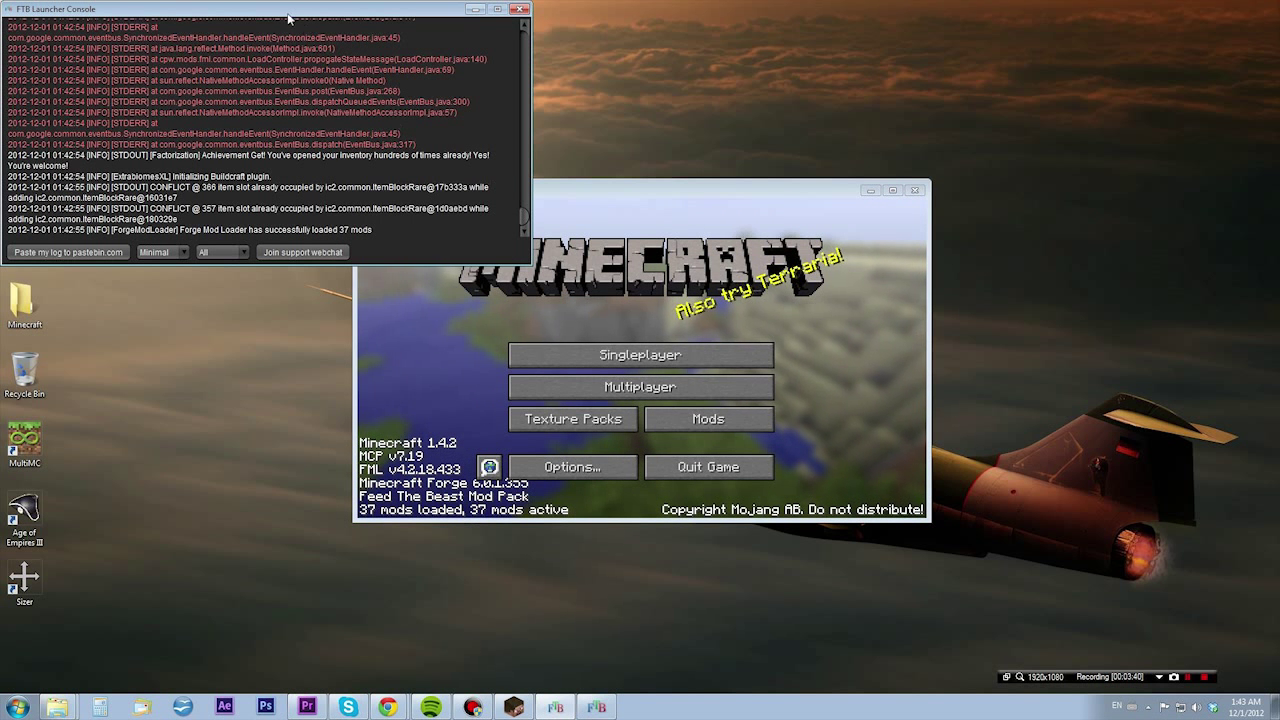
pyautogui.moveTo(288, 18); pyautogui.dragTo(563, 134)
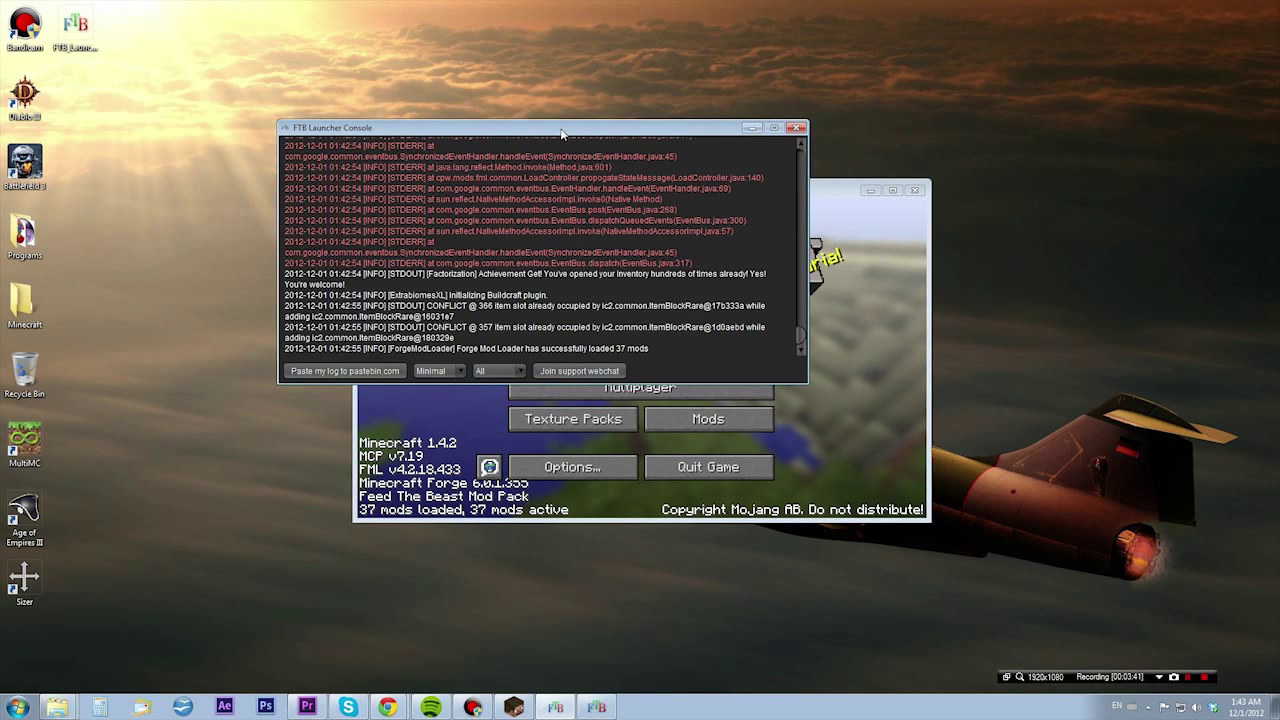
pyautogui.click(797, 128)
pyautogui.moveTo(669, 202); pyautogui.dragTo(645, 118)
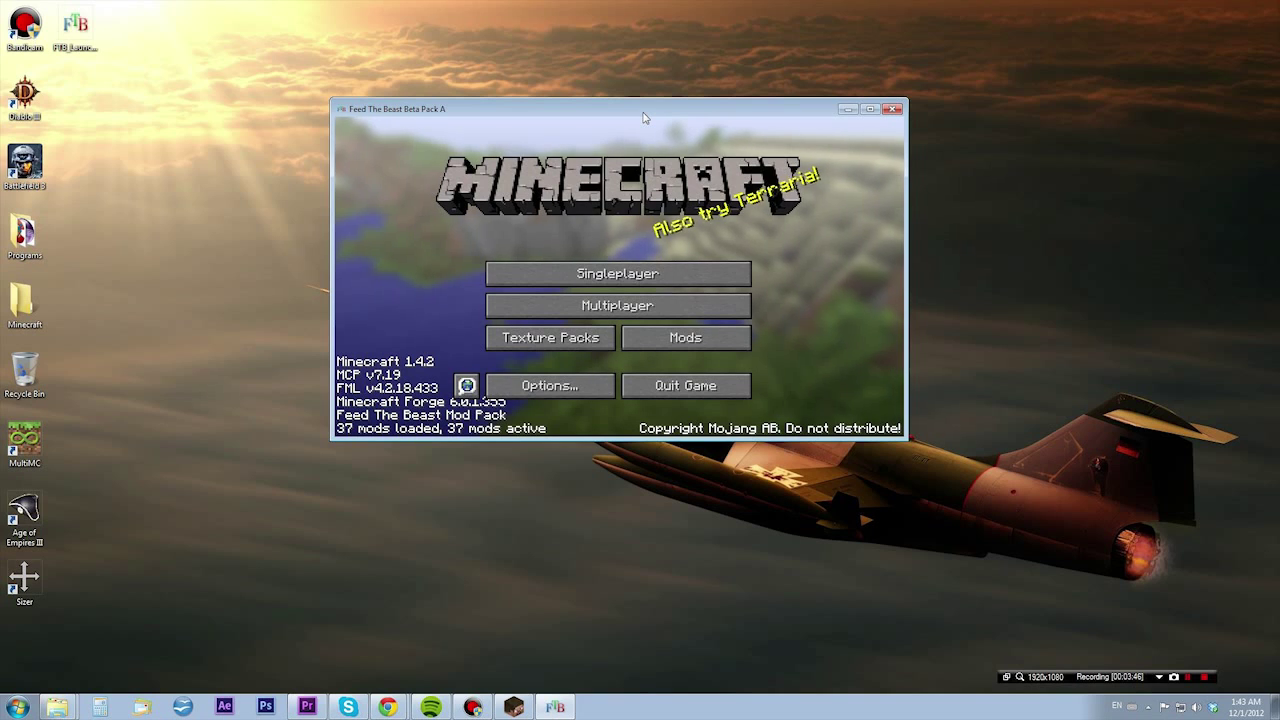
# Maximize the Minecraft window and set Video Settings GUI Scale to Normal.
pyautogui.doubleClick(645, 118)
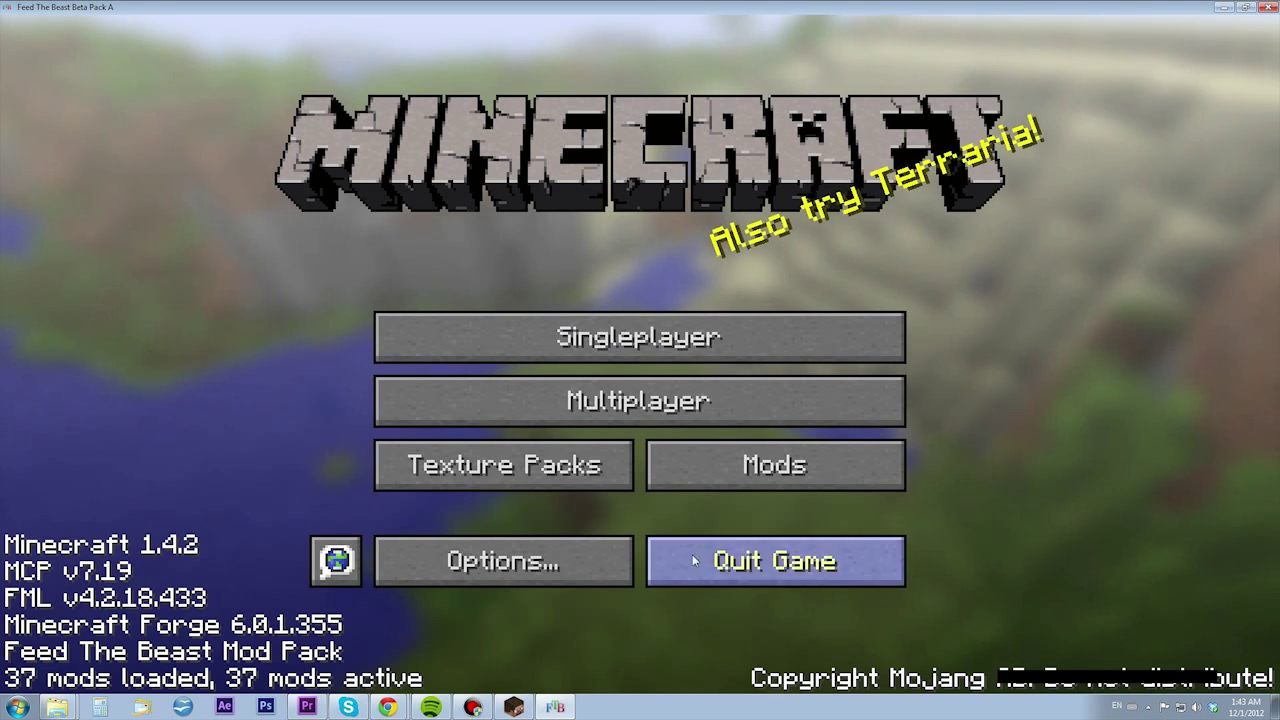
pyautogui.click(551, 544)
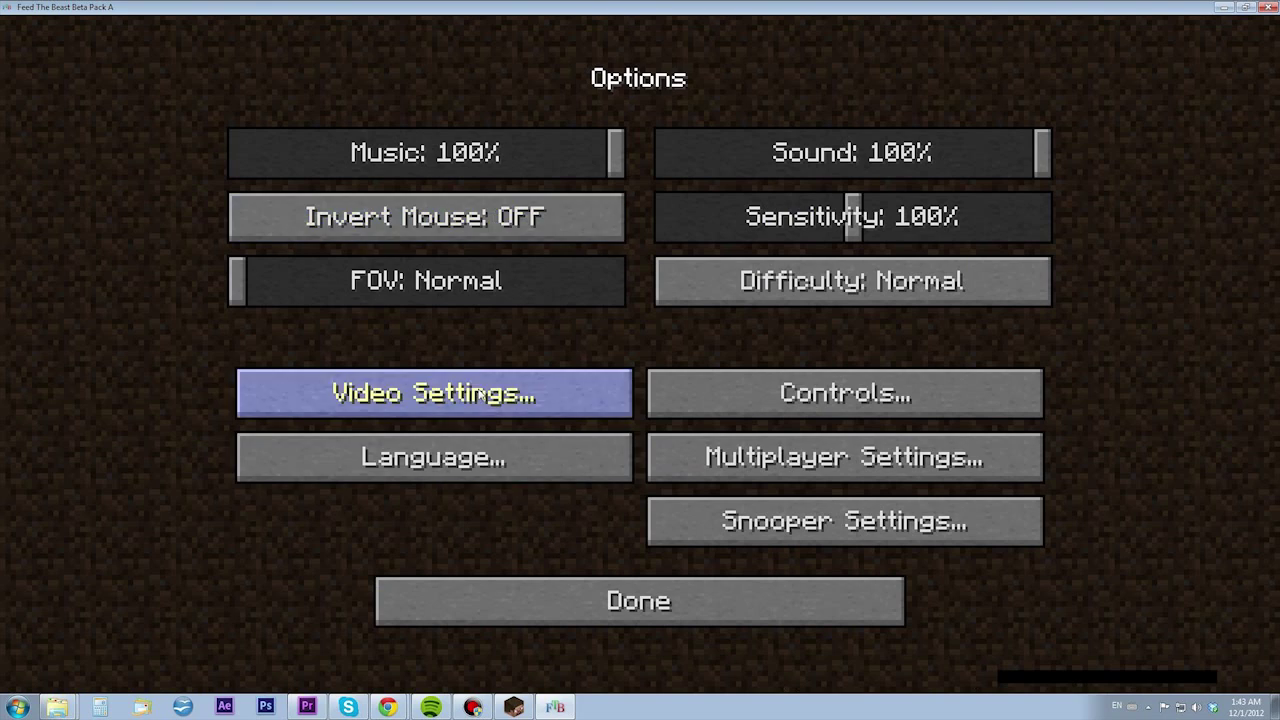
pyautogui.click(480, 392)
pyautogui.click(497, 308)
pyautogui.click(583, 169)
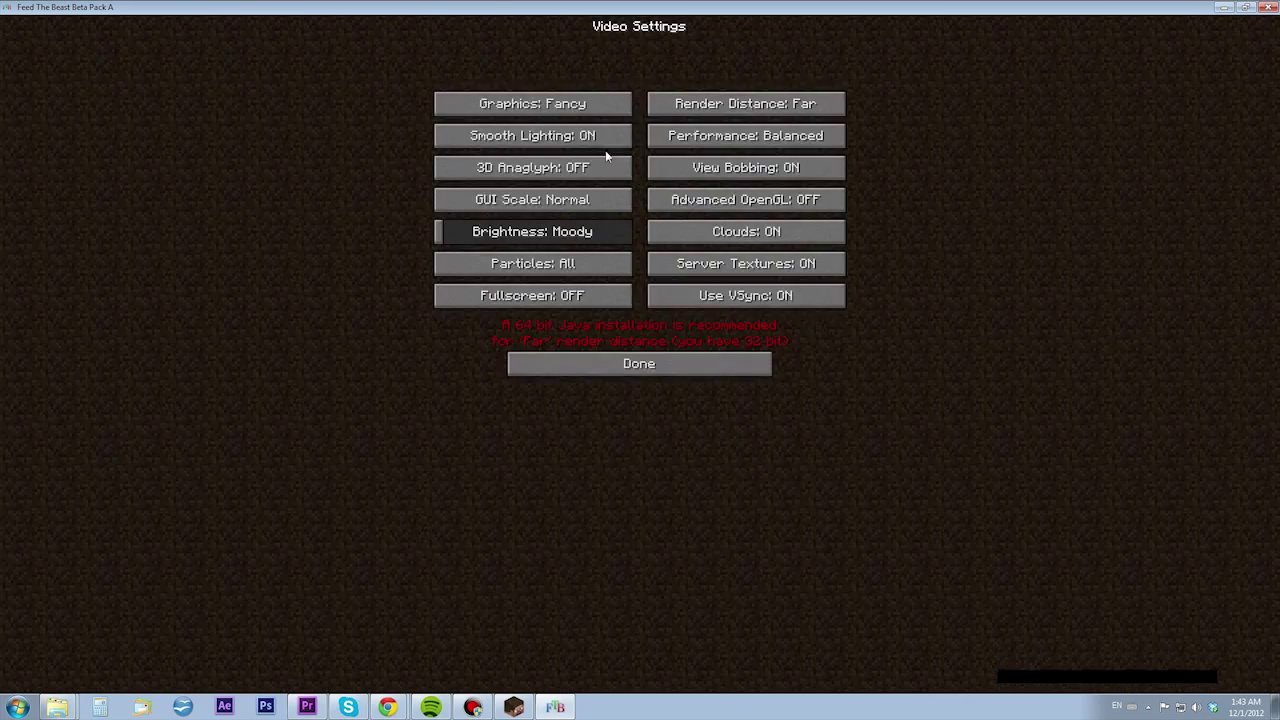
pyautogui.click(650, 365)
pyautogui.click(640, 366)
# Create a new singleplayer world.
pyautogui.click(630, 266)
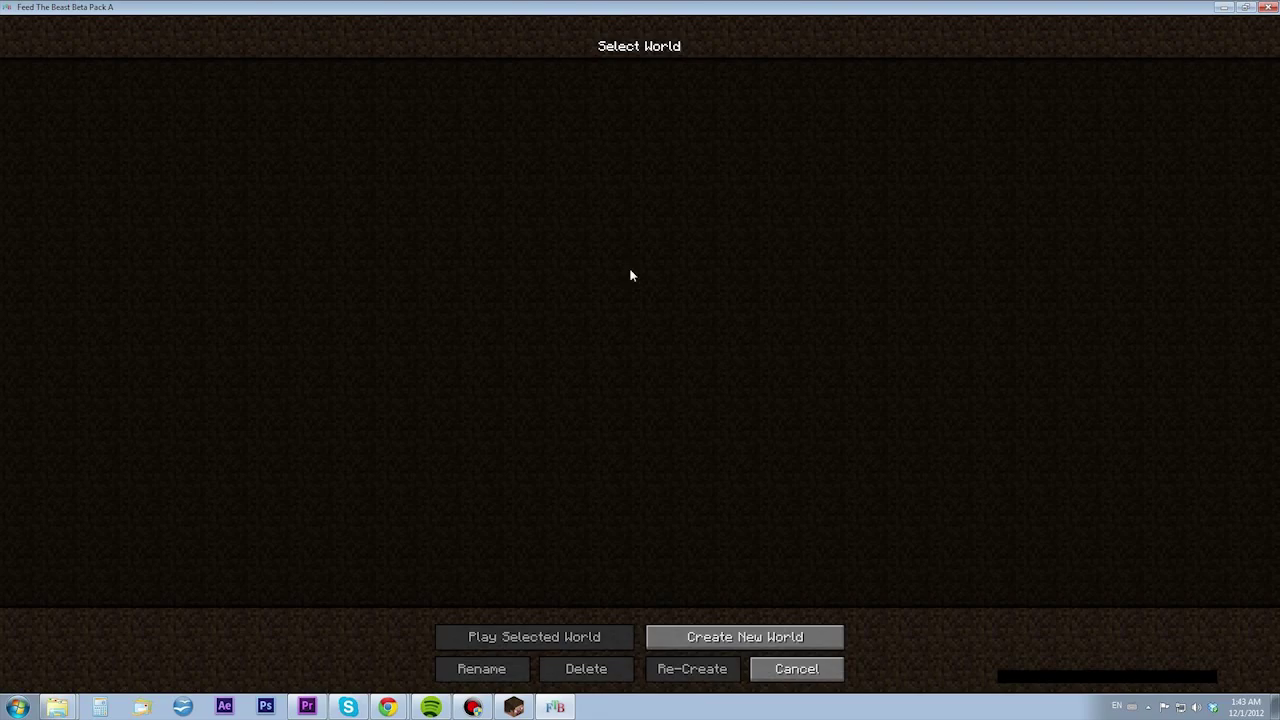
pyautogui.click(745, 636)
pyautogui.click(619, 664)
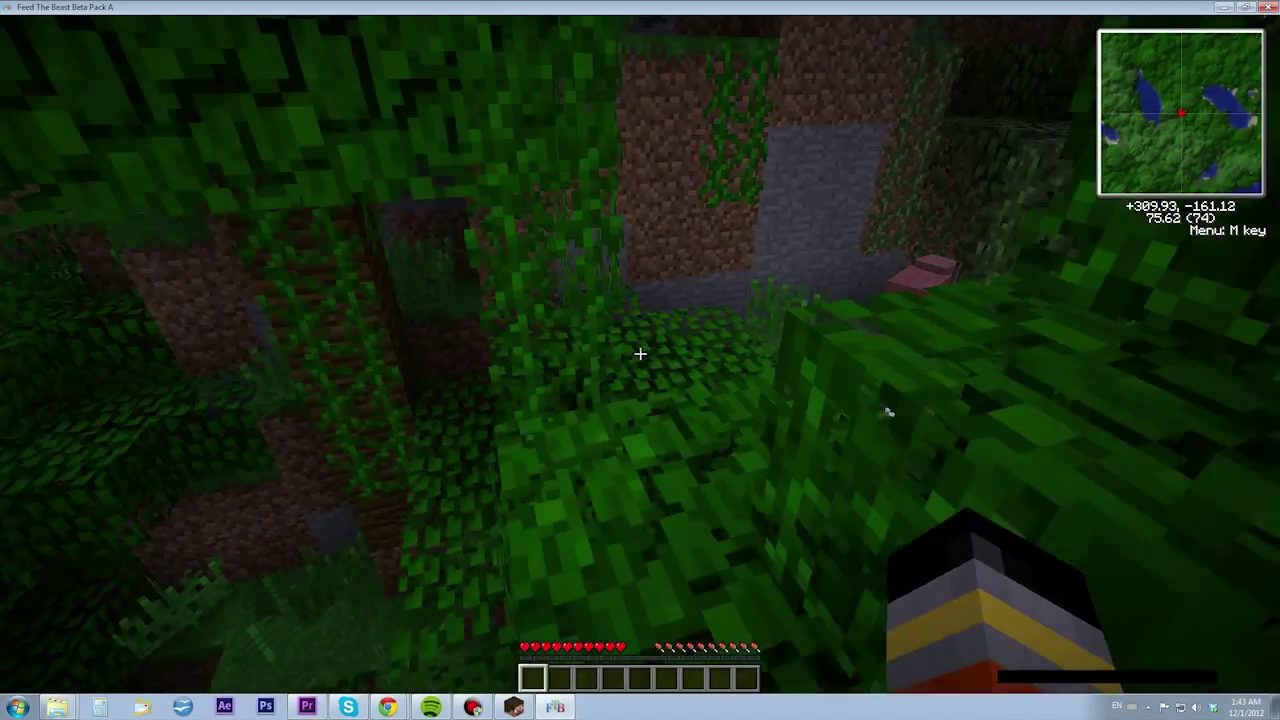
# Browse the NEI item panel in the inventory, then peek at the game options.
pyautogui.press('e')
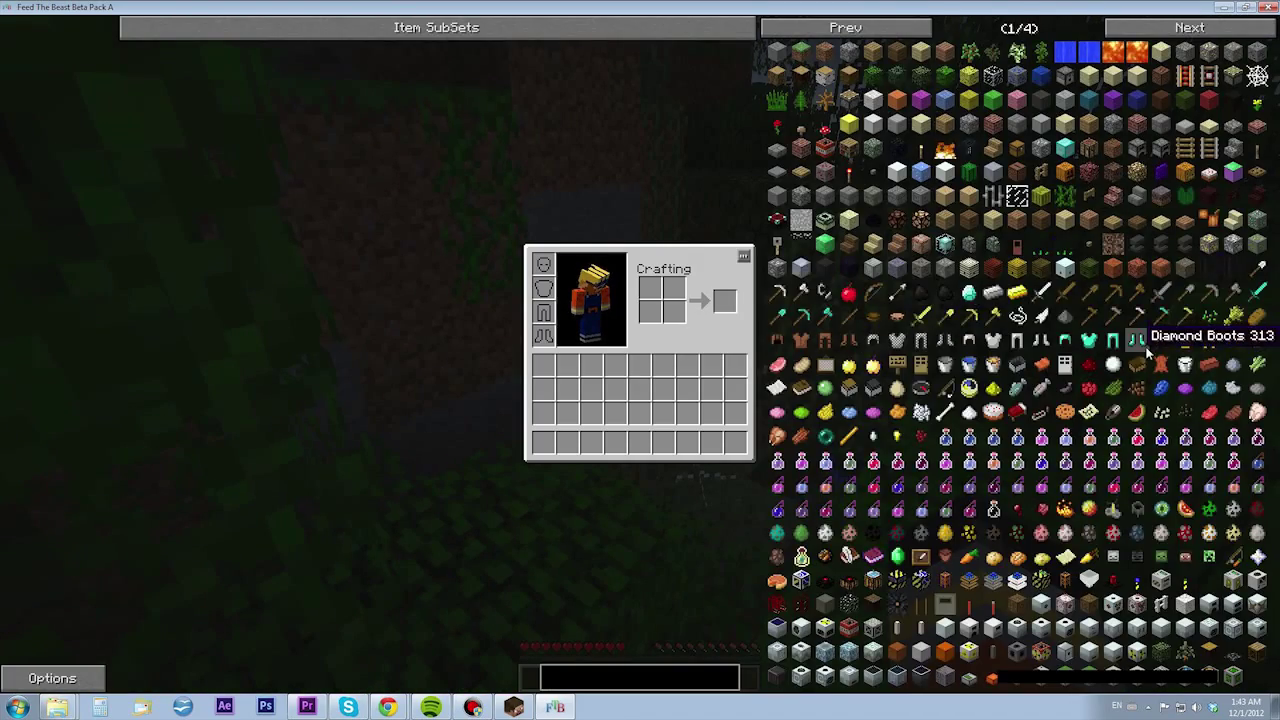
pyautogui.scroll(2, 1148, 348)
pyautogui.scroll(-3, 1148, 348)
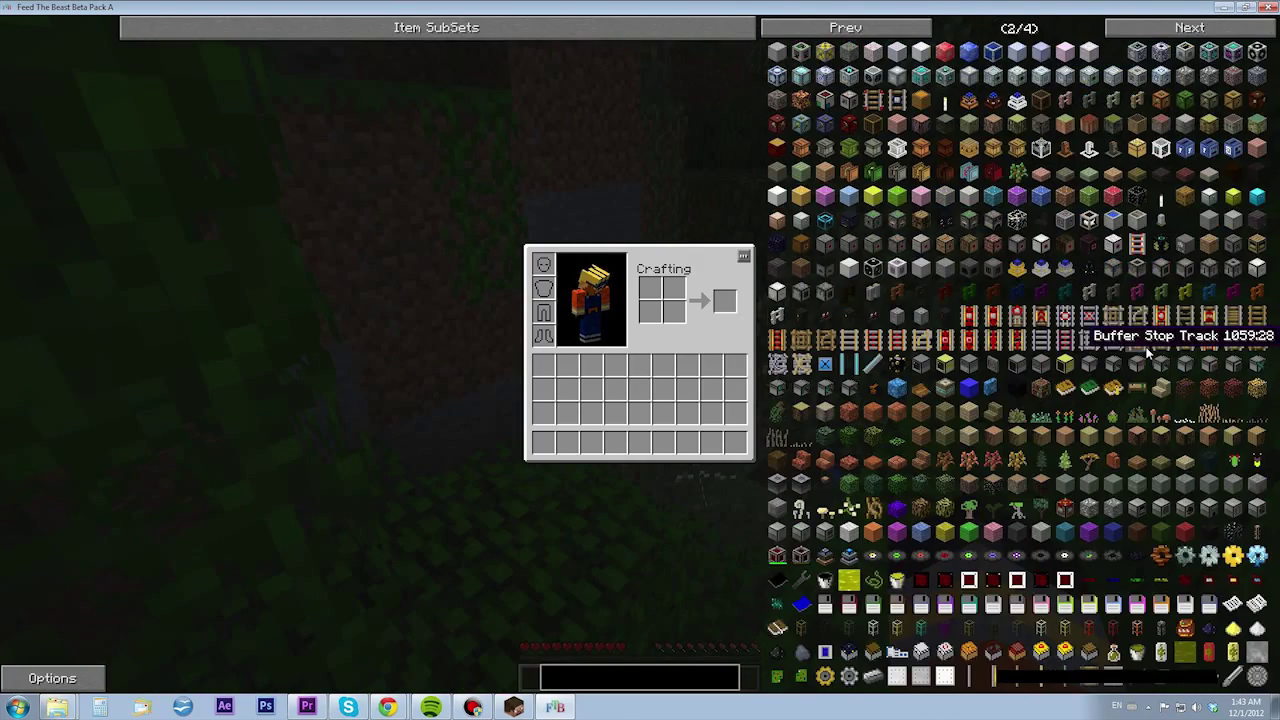
pyautogui.scroll(-1, 1148, 350)
pyautogui.press('e')
pyautogui.press('Escape')
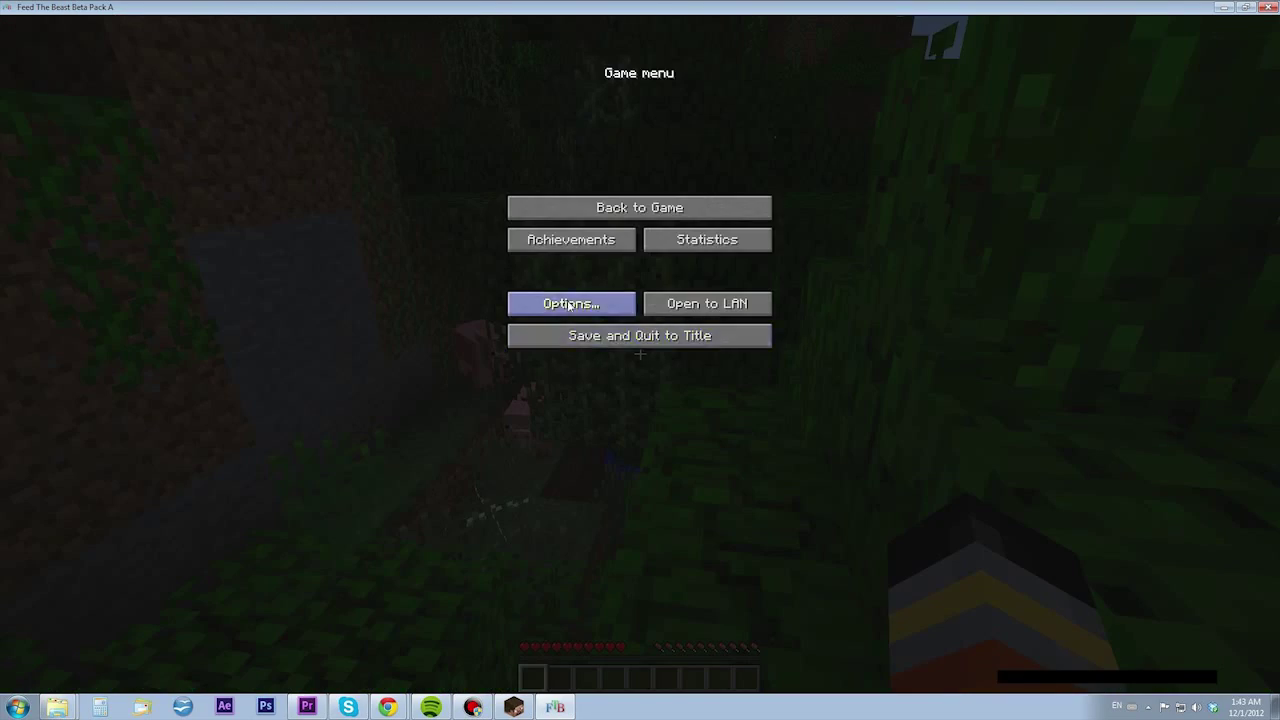
pyautogui.click(571, 300)
pyautogui.click(639, 363)
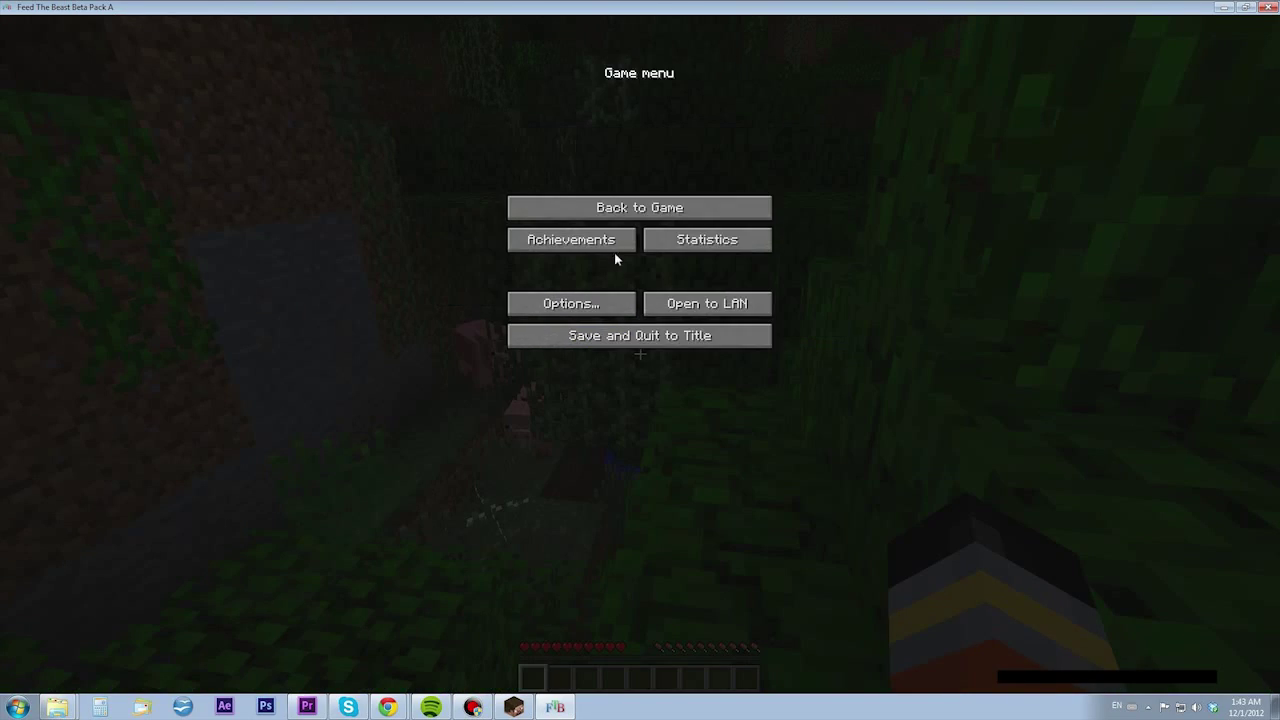
pyautogui.click(620, 207)
pyautogui.press('Escape')
pyautogui.press('Escape')
# Page through the NEI item list and view the Portal Gun recipe.
pyautogui.press('e')
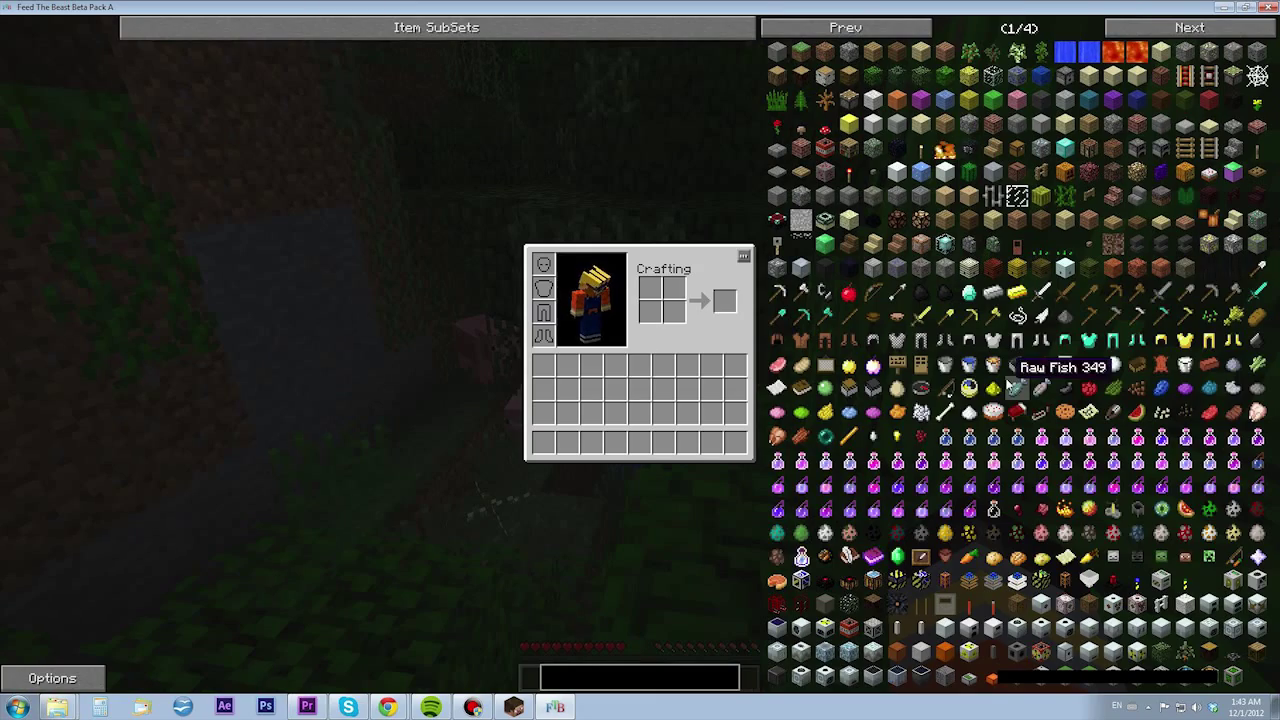
pyautogui.scroll(1, 1010, 380)
pyautogui.scroll(-1, 1010, 380)
pyautogui.scroll(1, 1010, 385)
pyautogui.scroll(-1, 1010, 385)
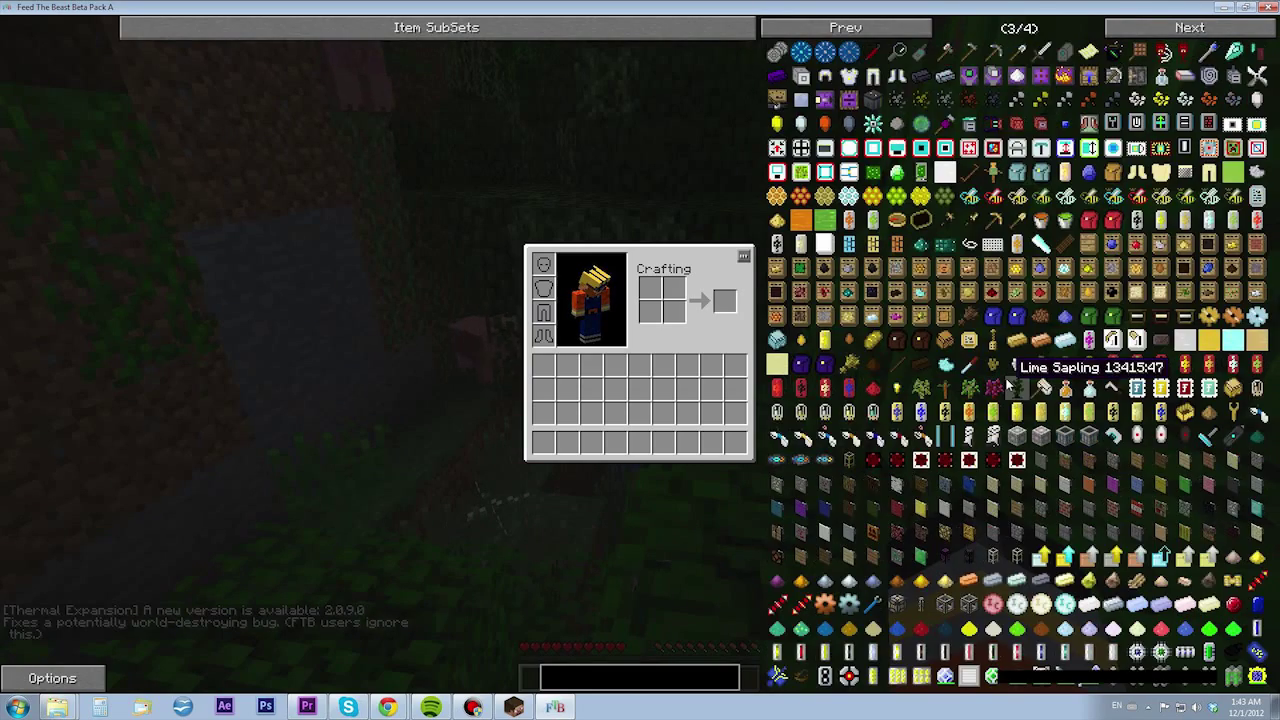
pyautogui.scroll(1, 930, 388)
pyautogui.scroll(-1, 845, 405)
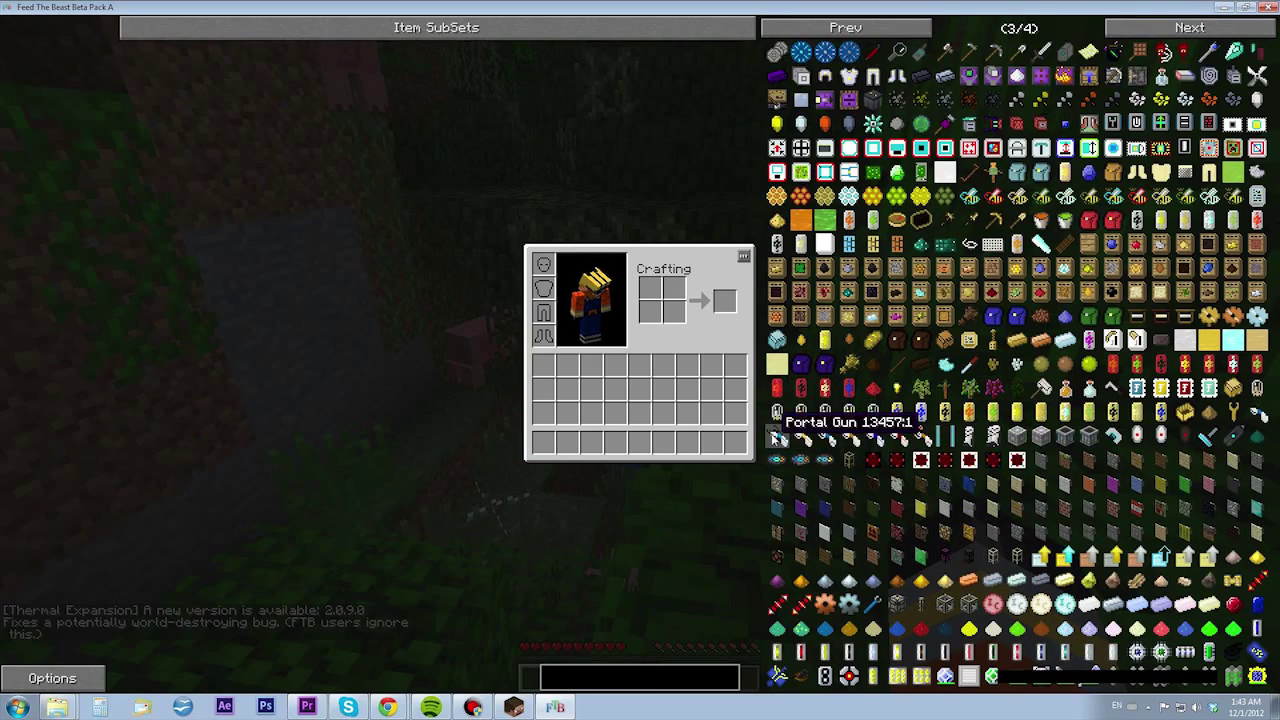
pyautogui.click(777, 437)
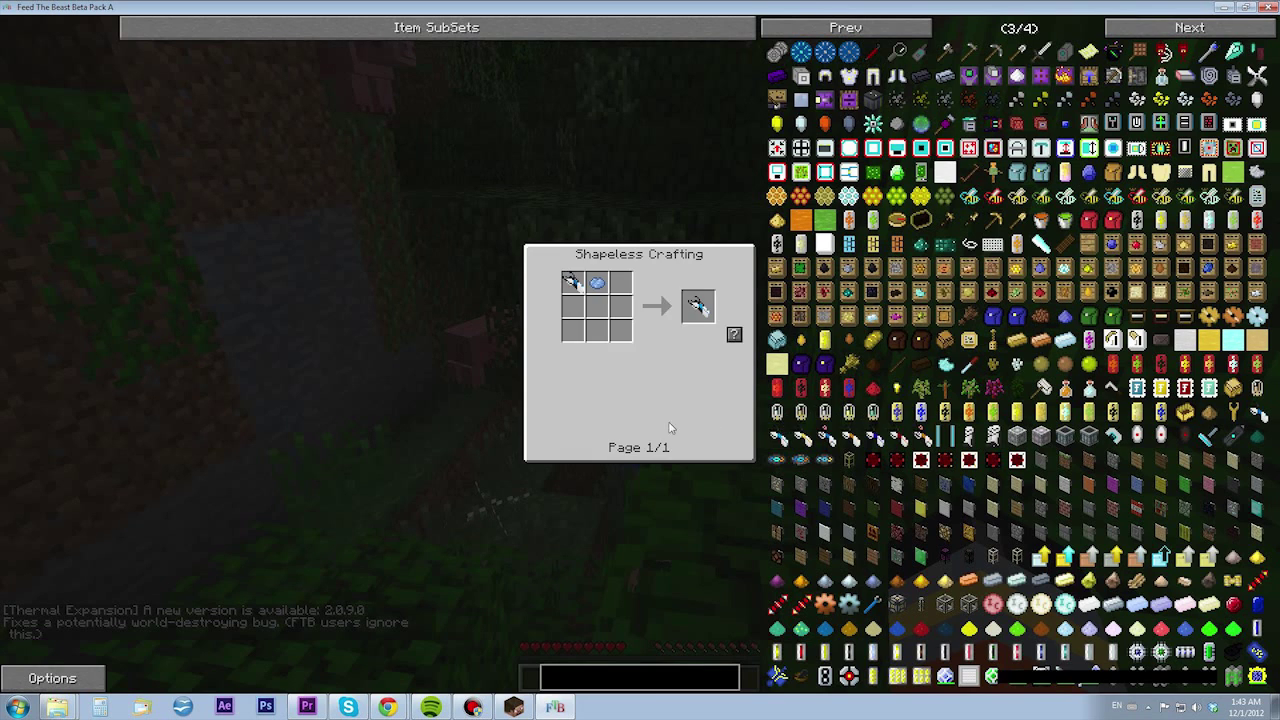
pyautogui.press('Escape')
# Switch NEI Recipe Mode to Cheat Mode and spawn a Portal Gun.
pyautogui.click(52, 678)
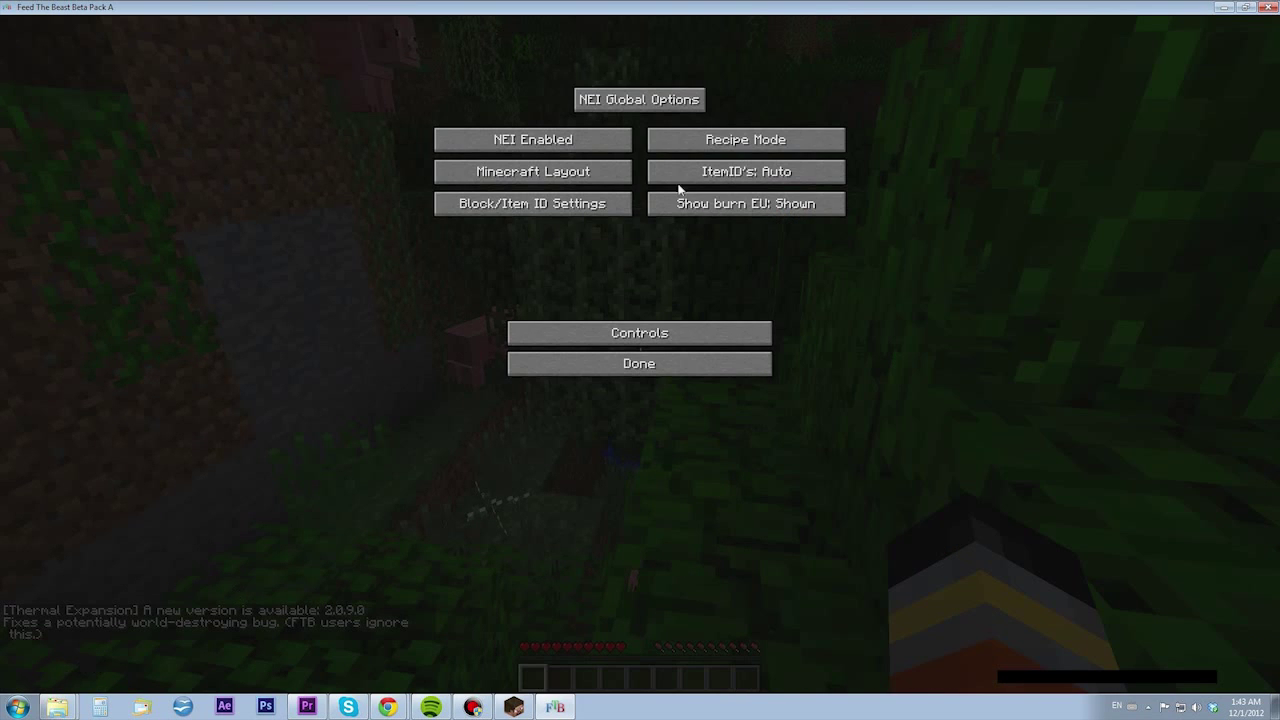
pyautogui.click(725, 140)
pyautogui.click(760, 150)
pyautogui.click(711, 371)
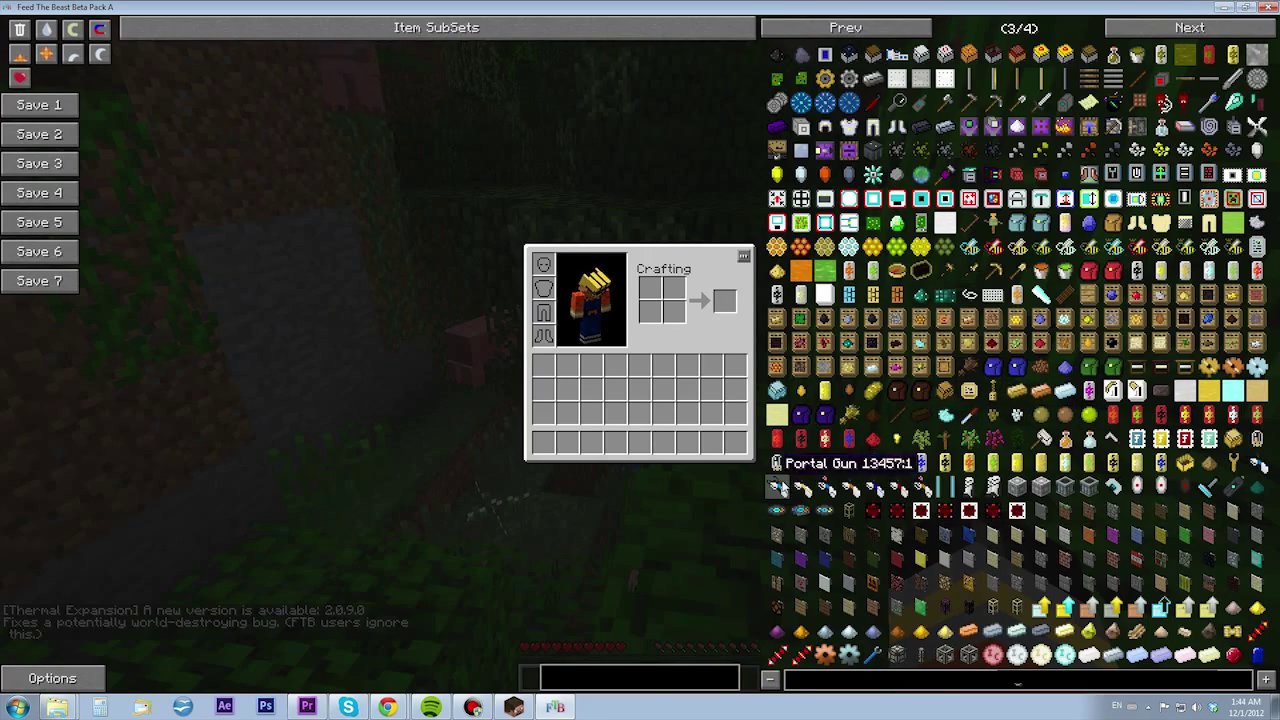
pyautogui.click(777, 437)
# Fire a light-blue portal onto the dirt wall and a dark-blue portal onto the grass.
pyautogui.press('e')
pyautogui.click(640, 353)
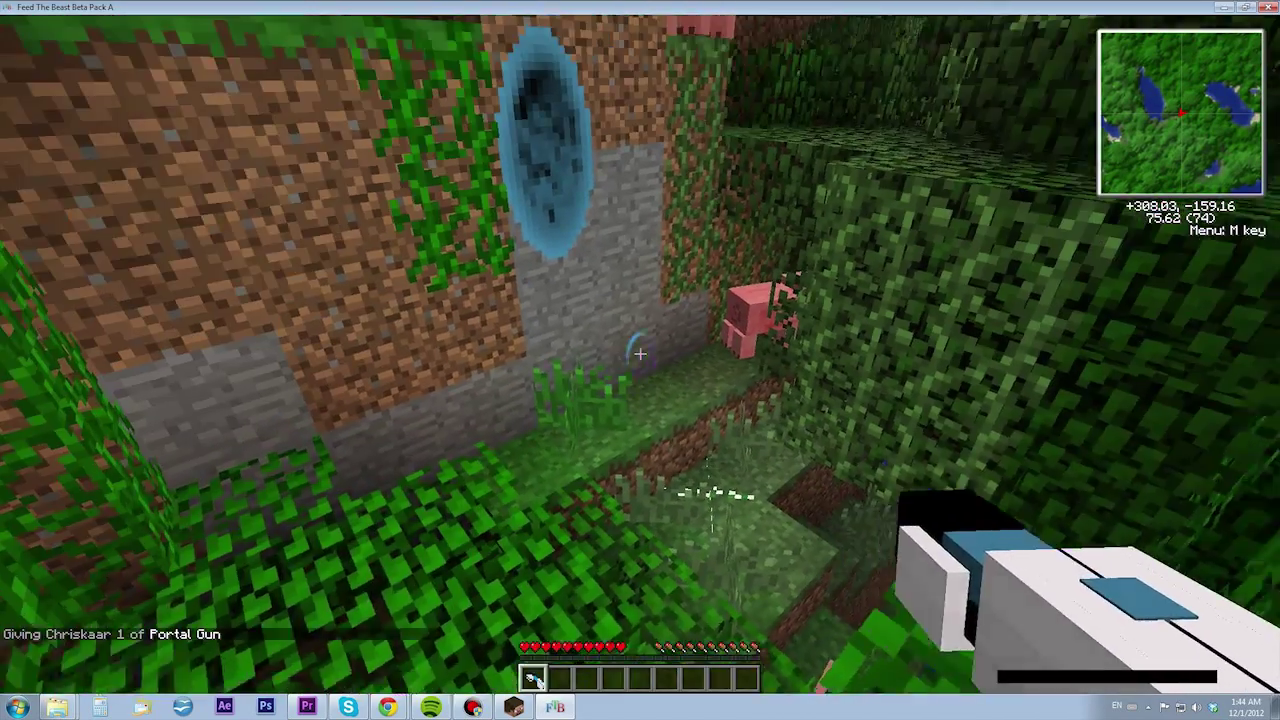
pyautogui.rightClick(640, 353)
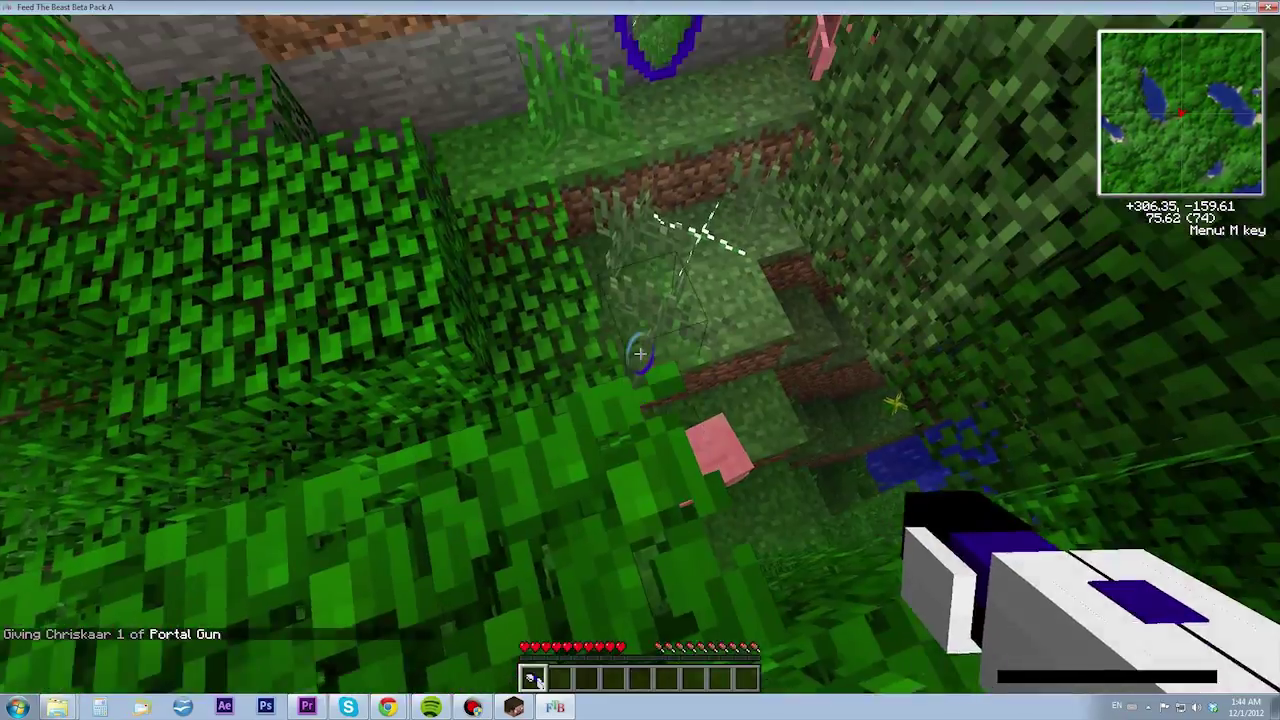
pyautogui.rightClick(640, 353)
# Walk through the portal into the jungle canopy, then Save and Quit to Title.
pyautogui.press('w')
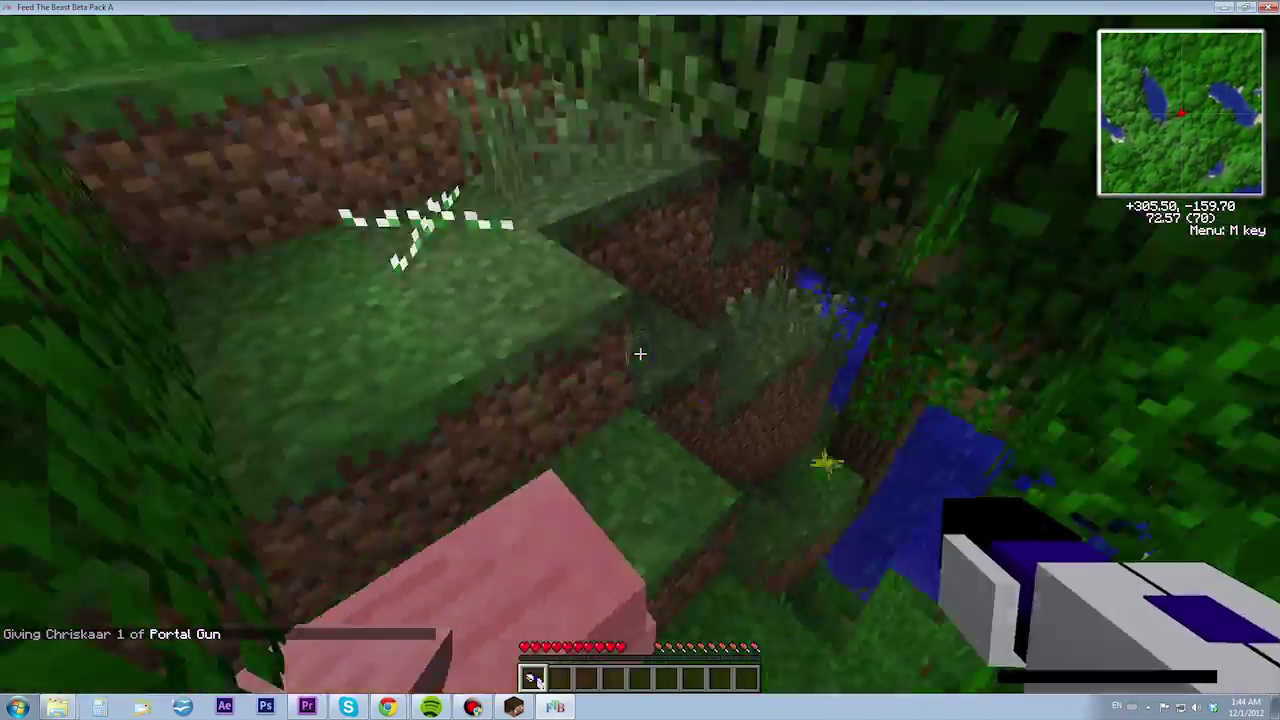
pyautogui.press('w')
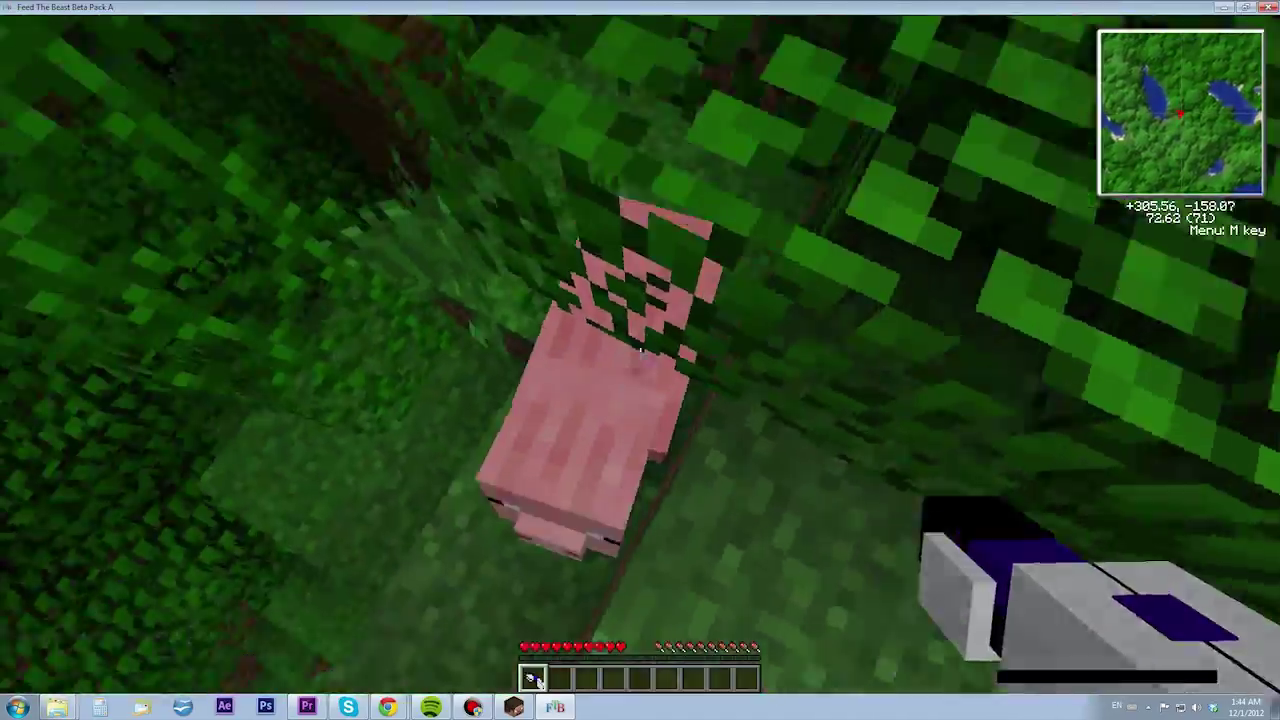
pyautogui.press('w')
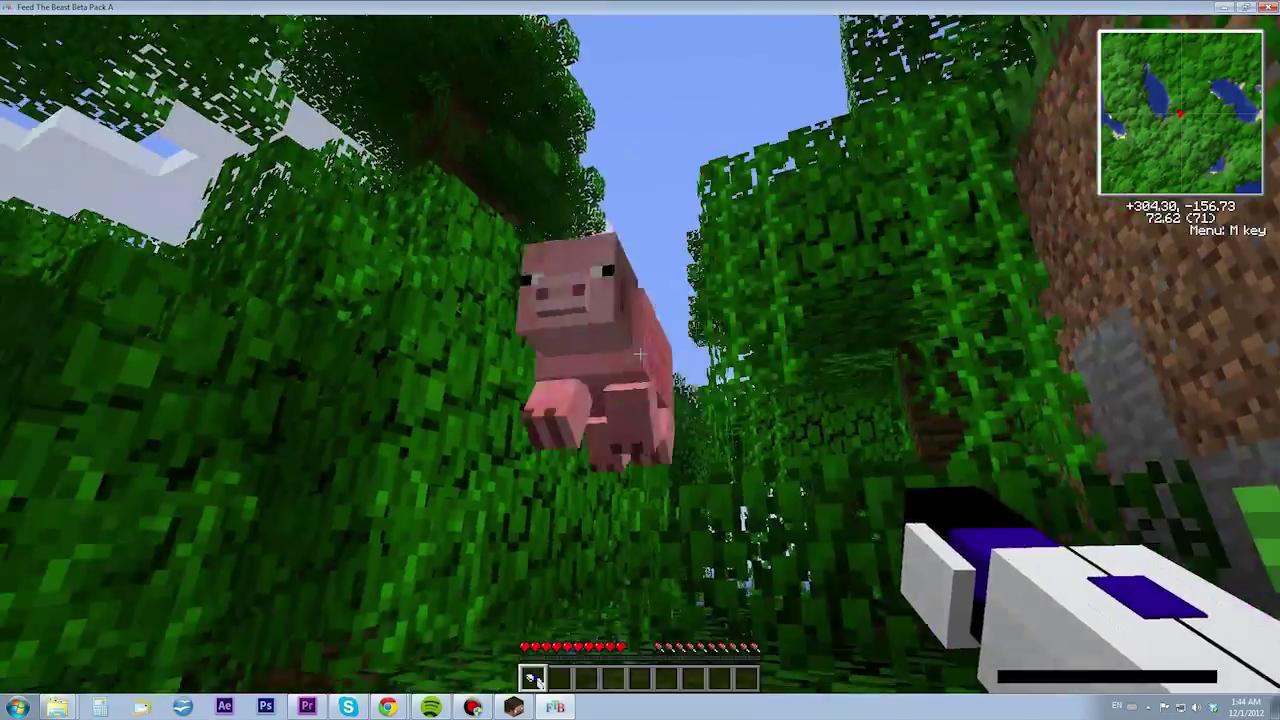
pyautogui.press('w')
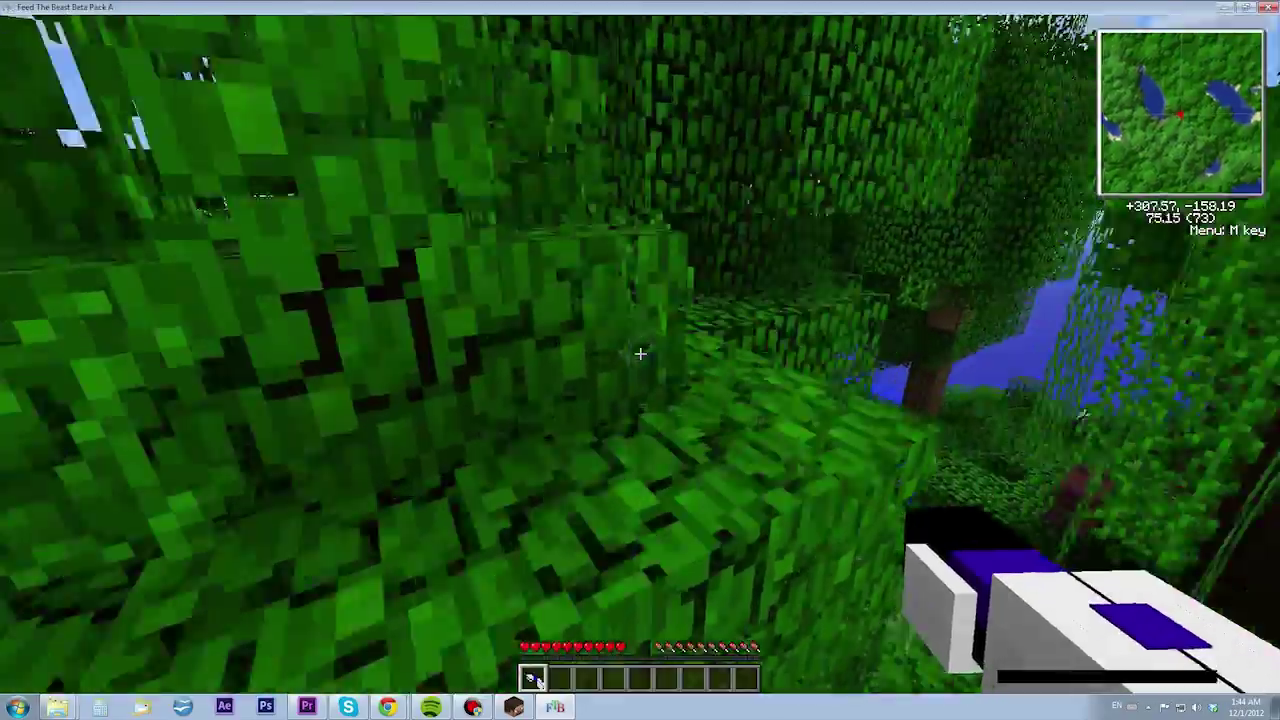
pyautogui.press('w')
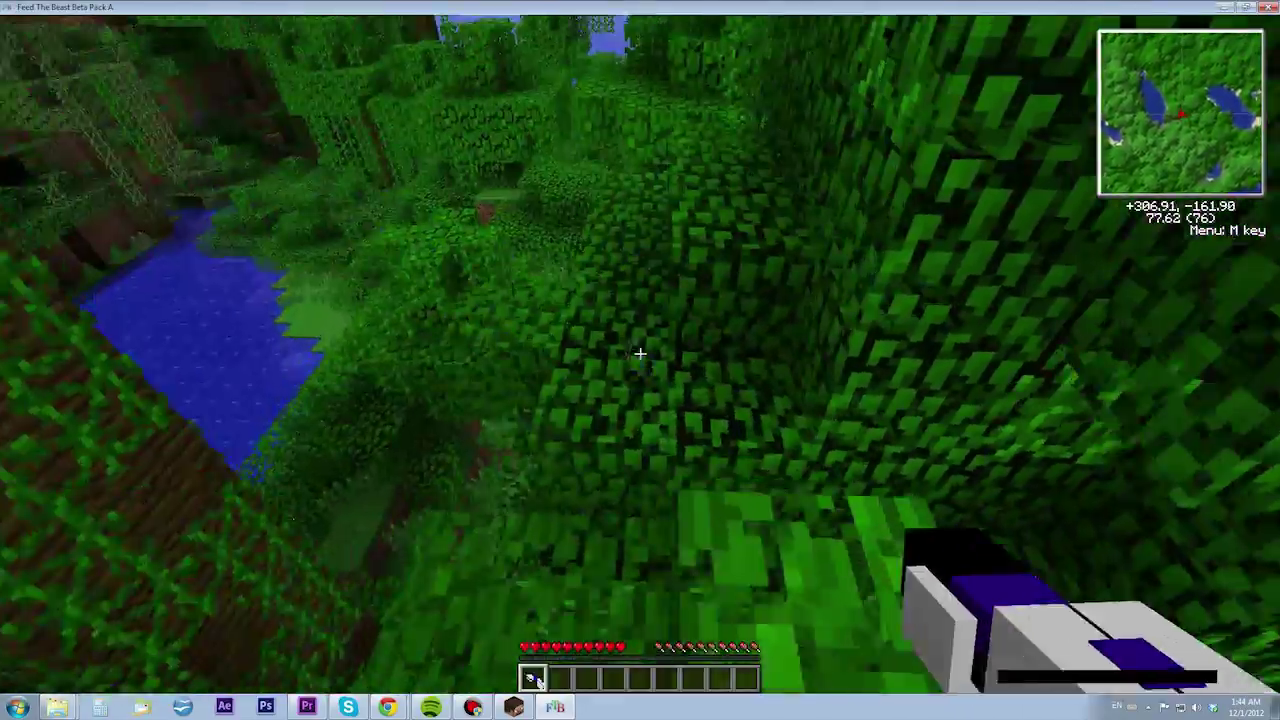
pyautogui.press('w')
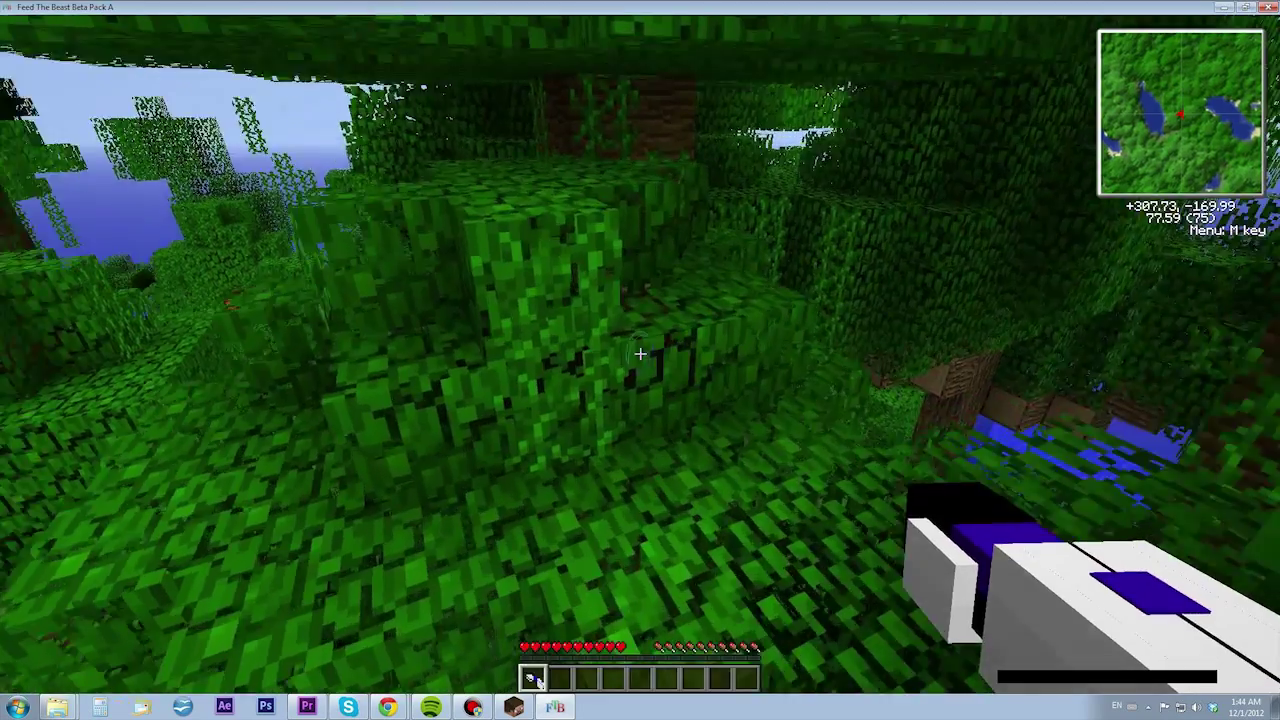
pyautogui.press('Escape')
pyautogui.click(673, 340)
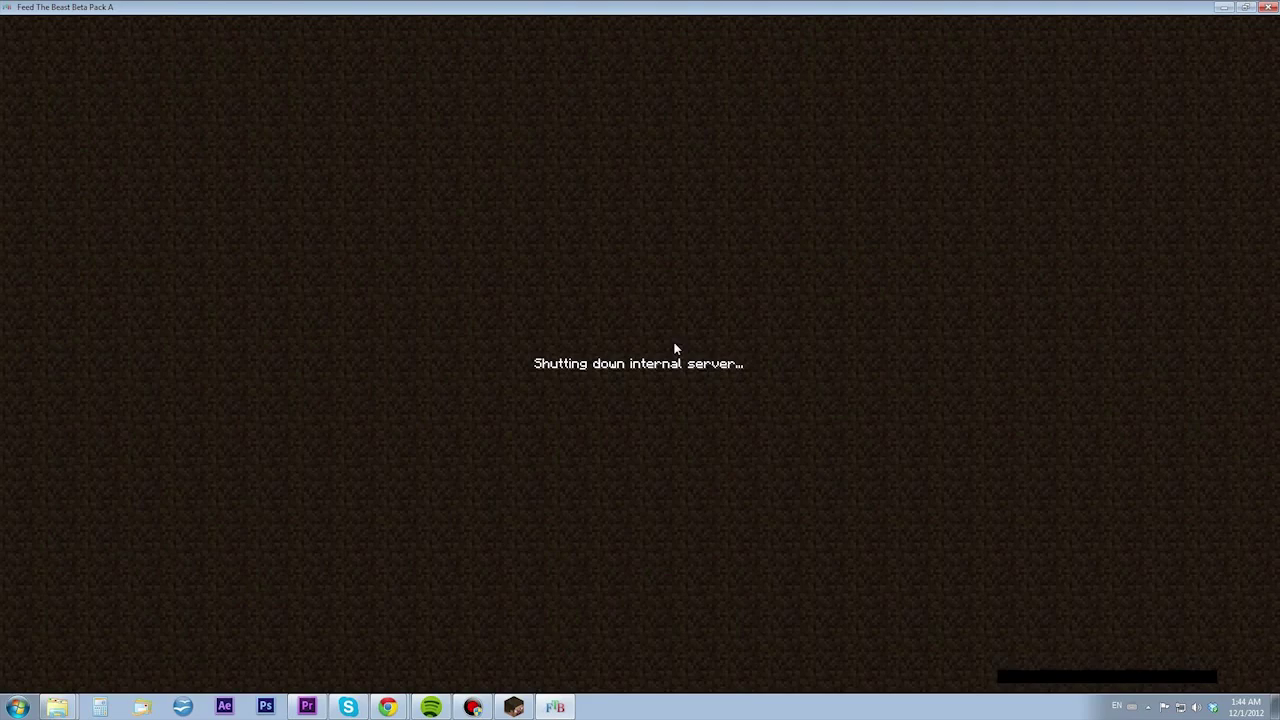
# Restore the Minecraft window to the top-left and bring the Feed the Beast browser forward.
pyautogui.doubleClick(606, 15)
pyautogui.moveTo(820, 194); pyautogui.dragTo(427, 36)
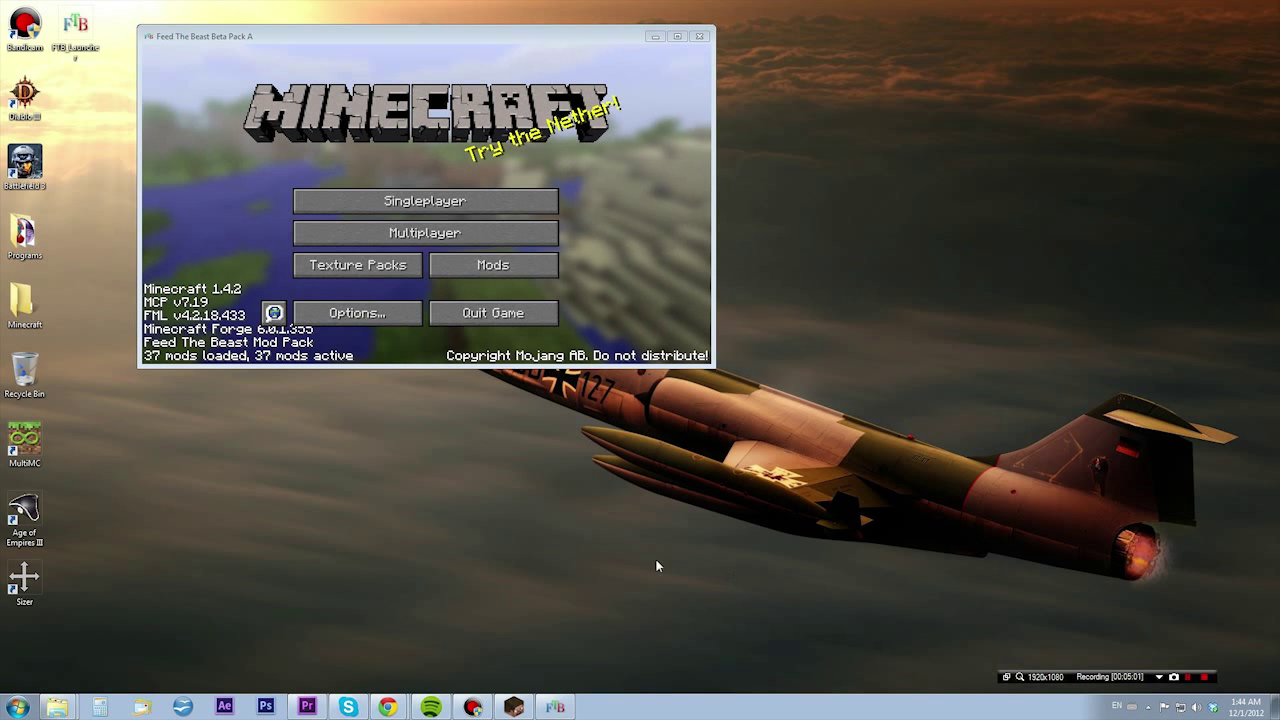
pyautogui.moveTo(386, 705)
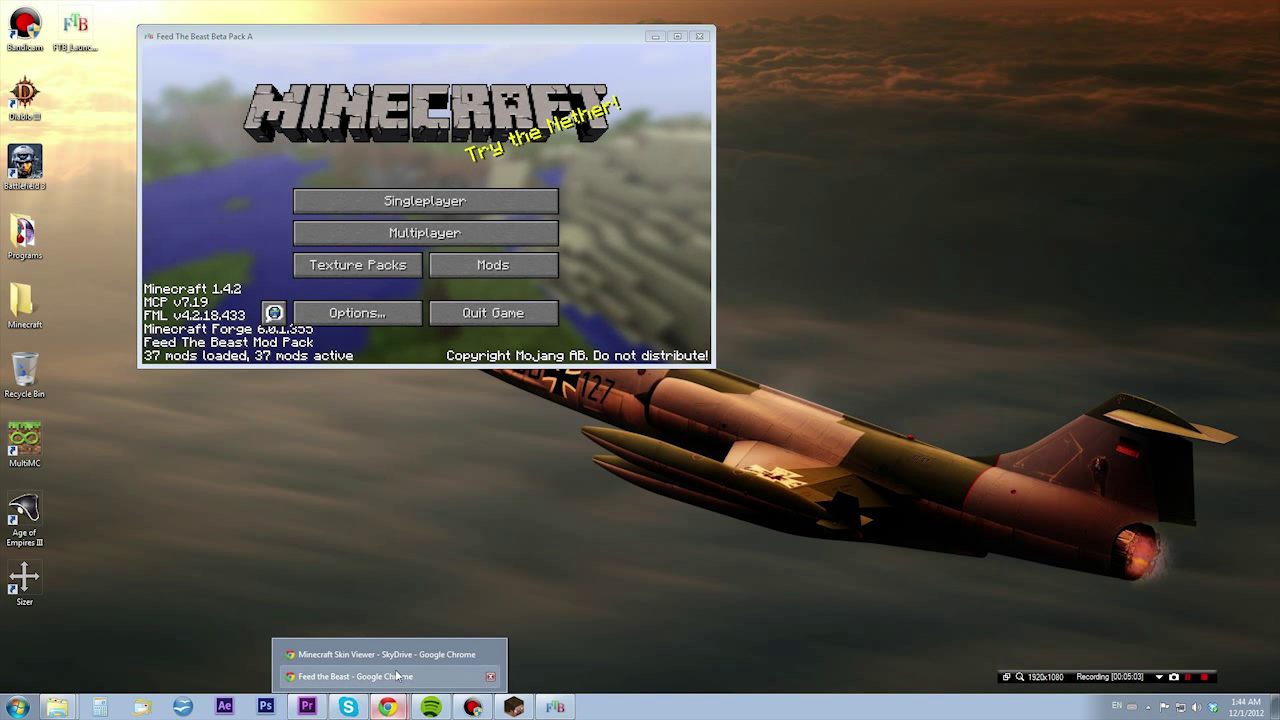
pyautogui.click(410, 673)
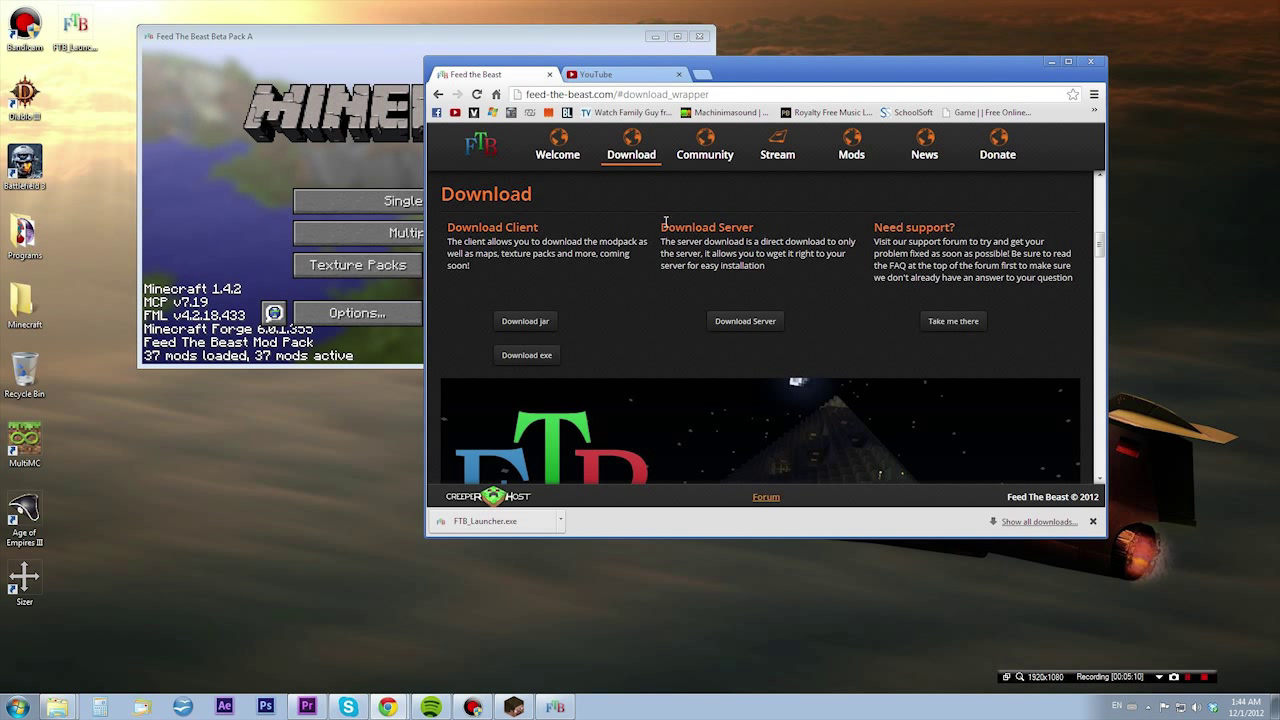
# Download FTBBetaA_Server.zip via Download Server and move the browser window up-right.
pyautogui.moveTo(663, 227); pyautogui.dragTo(757, 229)
pyautogui.click(770, 365)
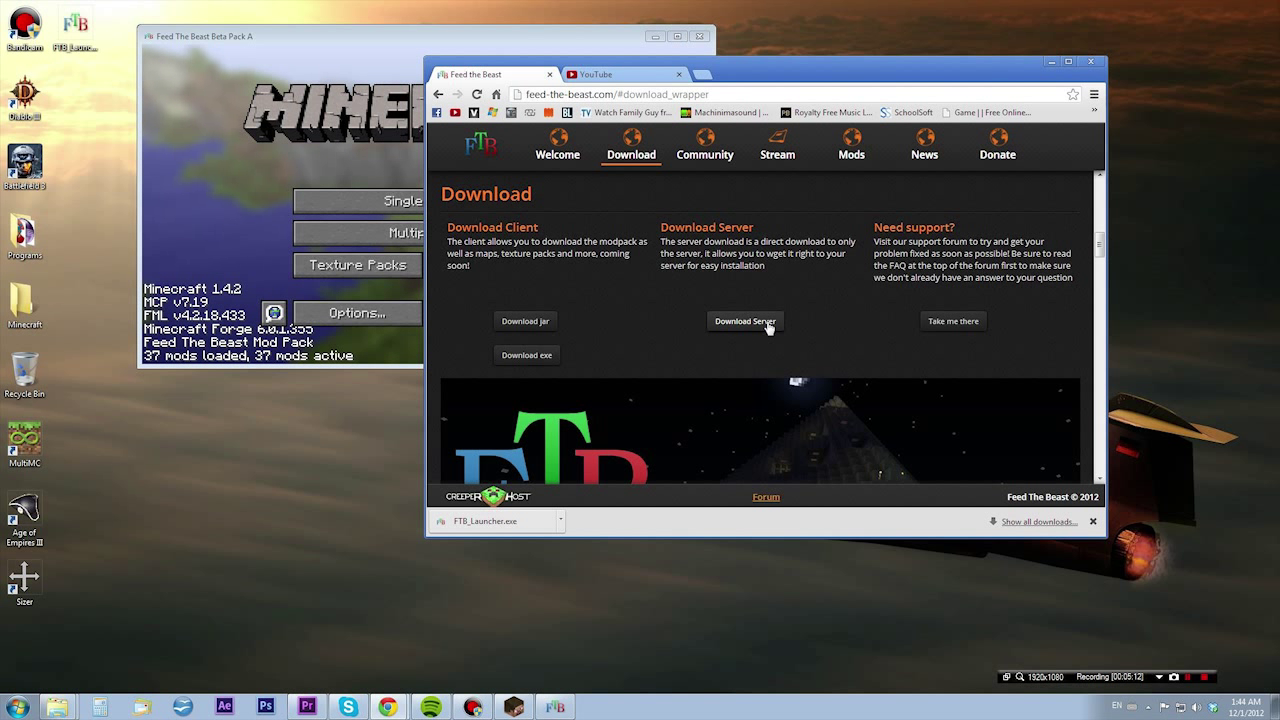
pyautogui.click(768, 324)
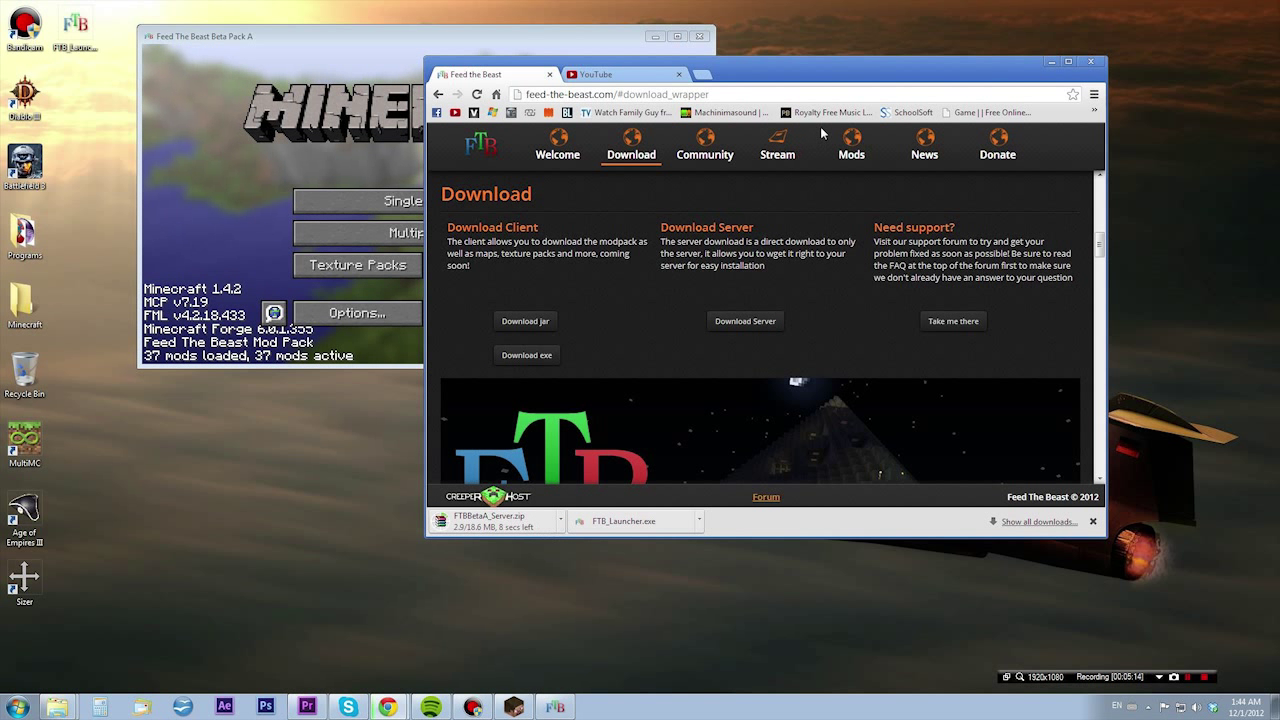
pyautogui.moveTo(836, 83); pyautogui.dragTo(960, 49)
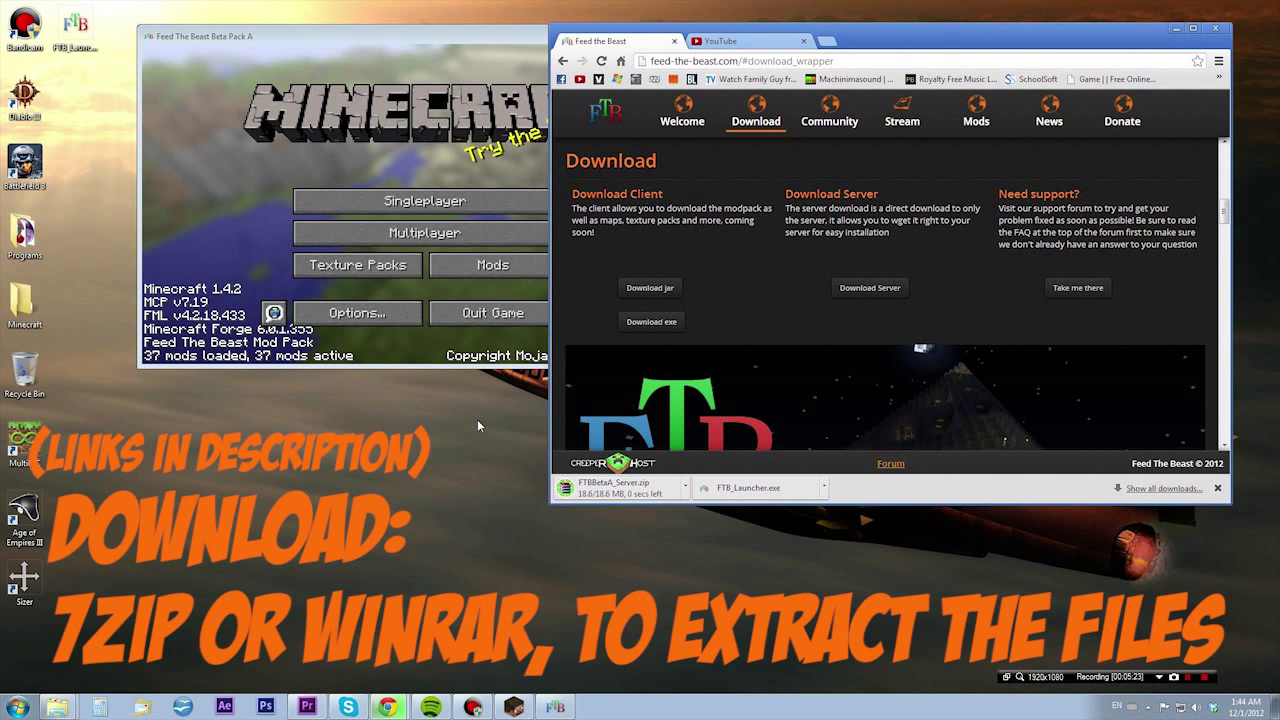
# Open FTBBetaA_Server.zip in WinRAR, dismiss the licence reminder, and move the window aside.
pyautogui.click(679, 485)
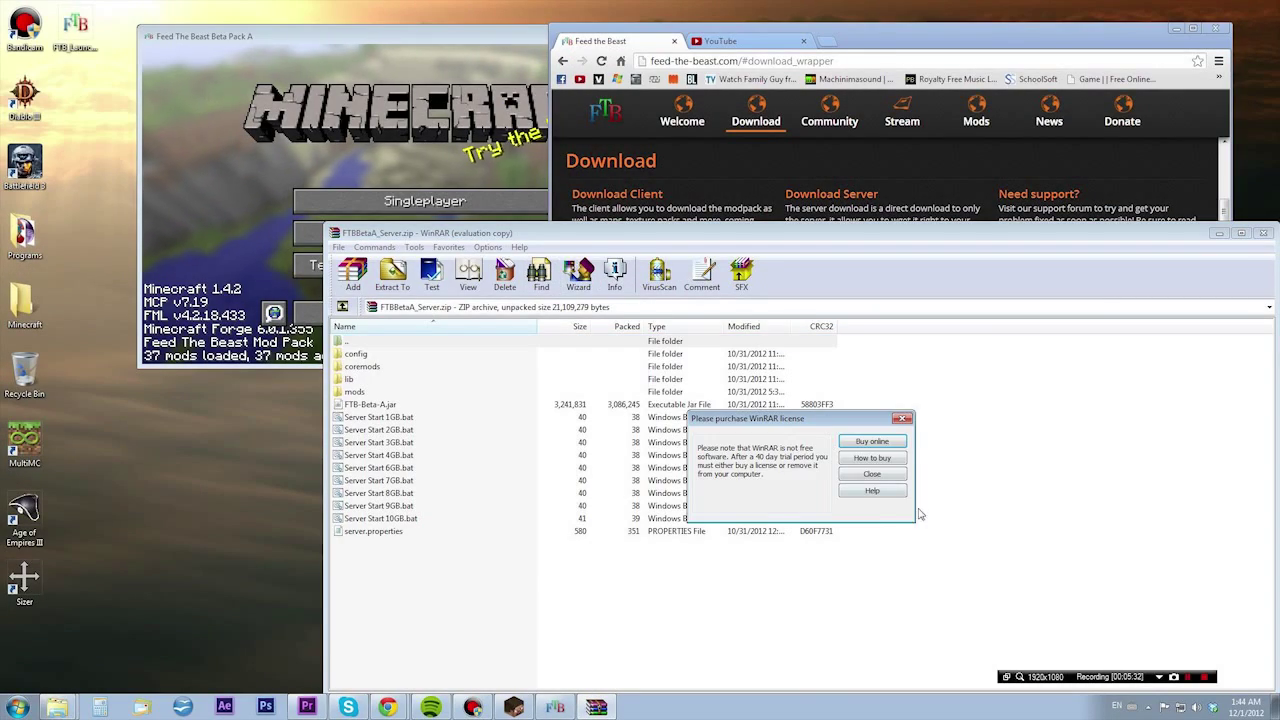
pyautogui.click(872, 474)
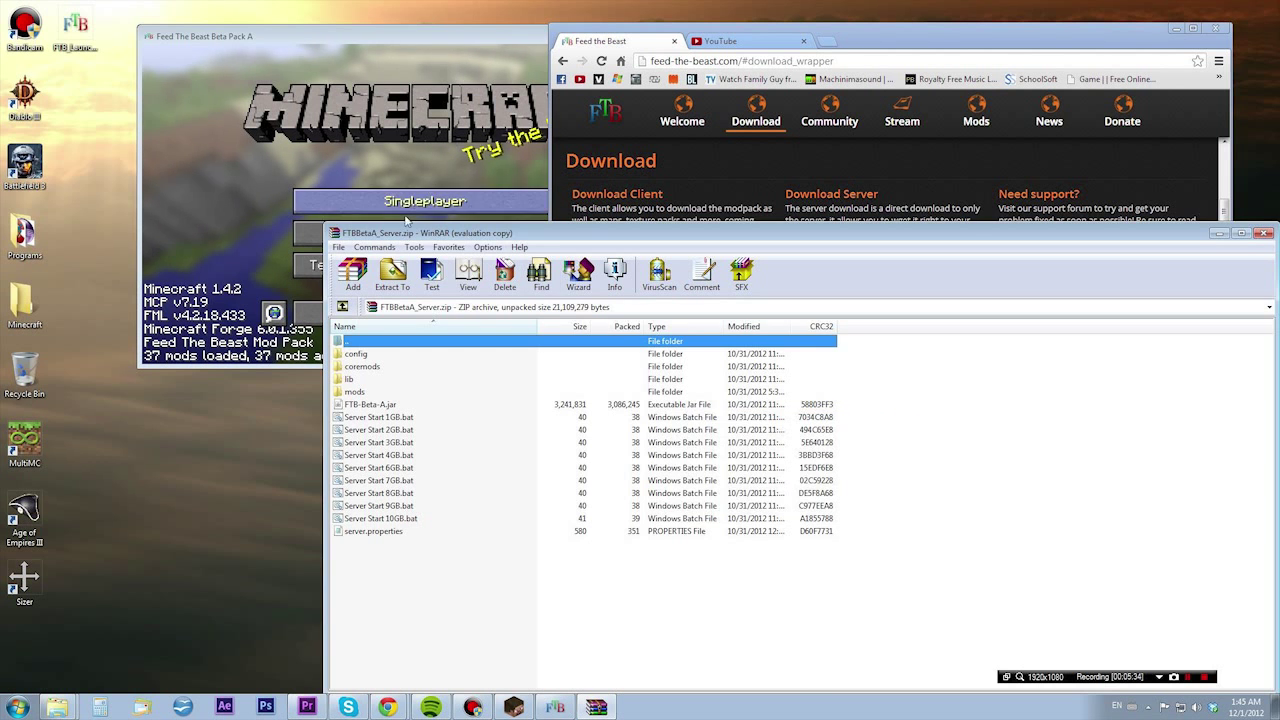
pyautogui.moveTo(430, 232); pyautogui.dragTo(648, 269)
# Create a new desktop folder named FTB Server.
pyautogui.rightClick(191, 520)
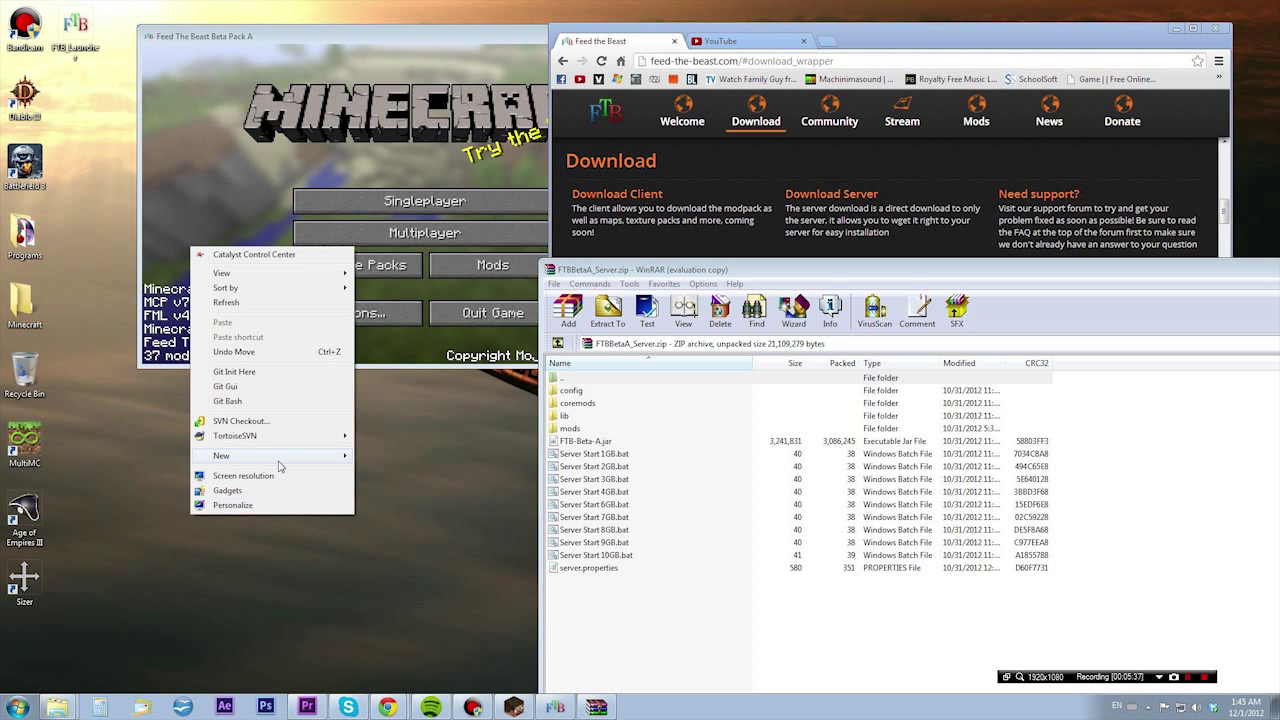
pyautogui.moveTo(300, 451)
pyautogui.click(428, 457)
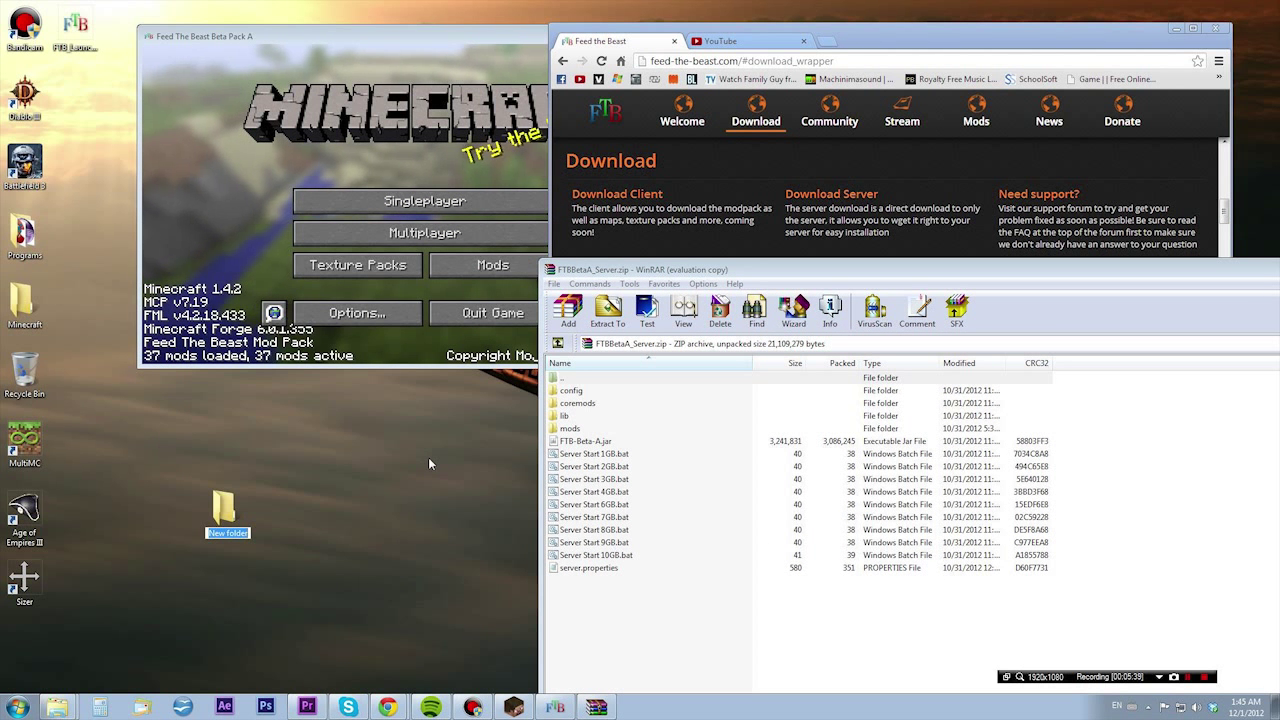
pyautogui.write('S')
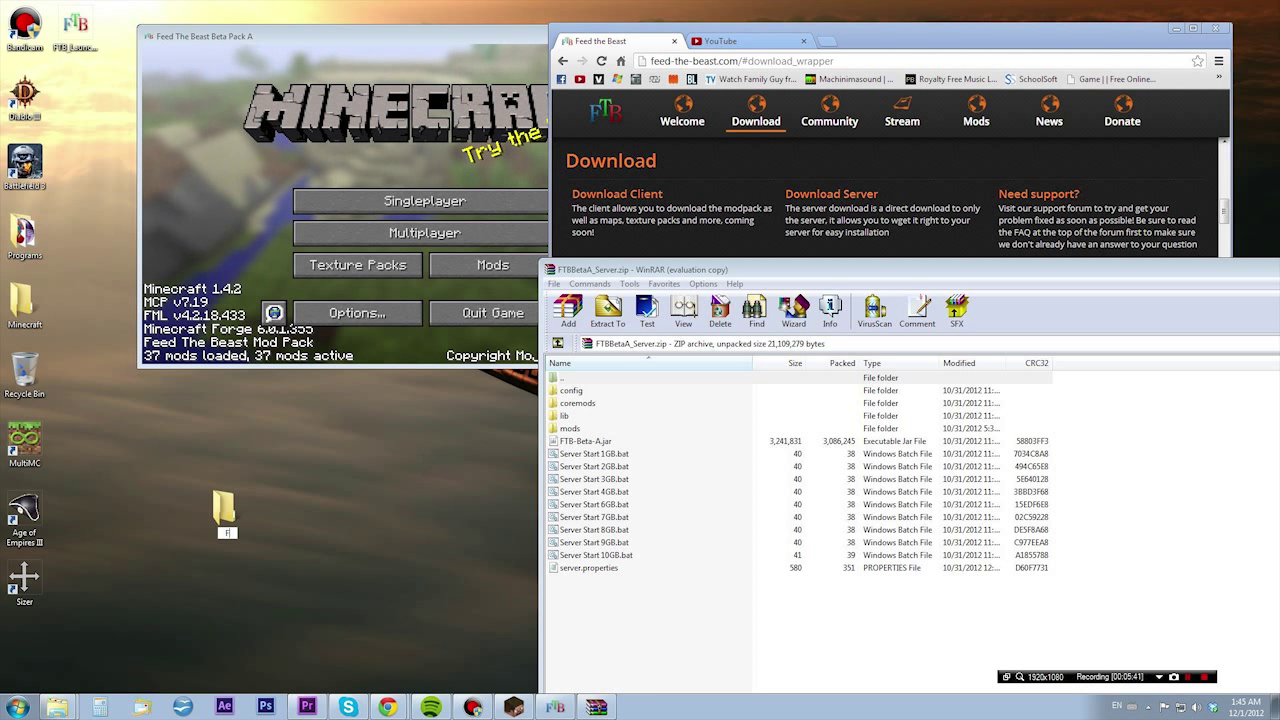
pyautogui.write('TB Server')
pyautogui.press('Return')
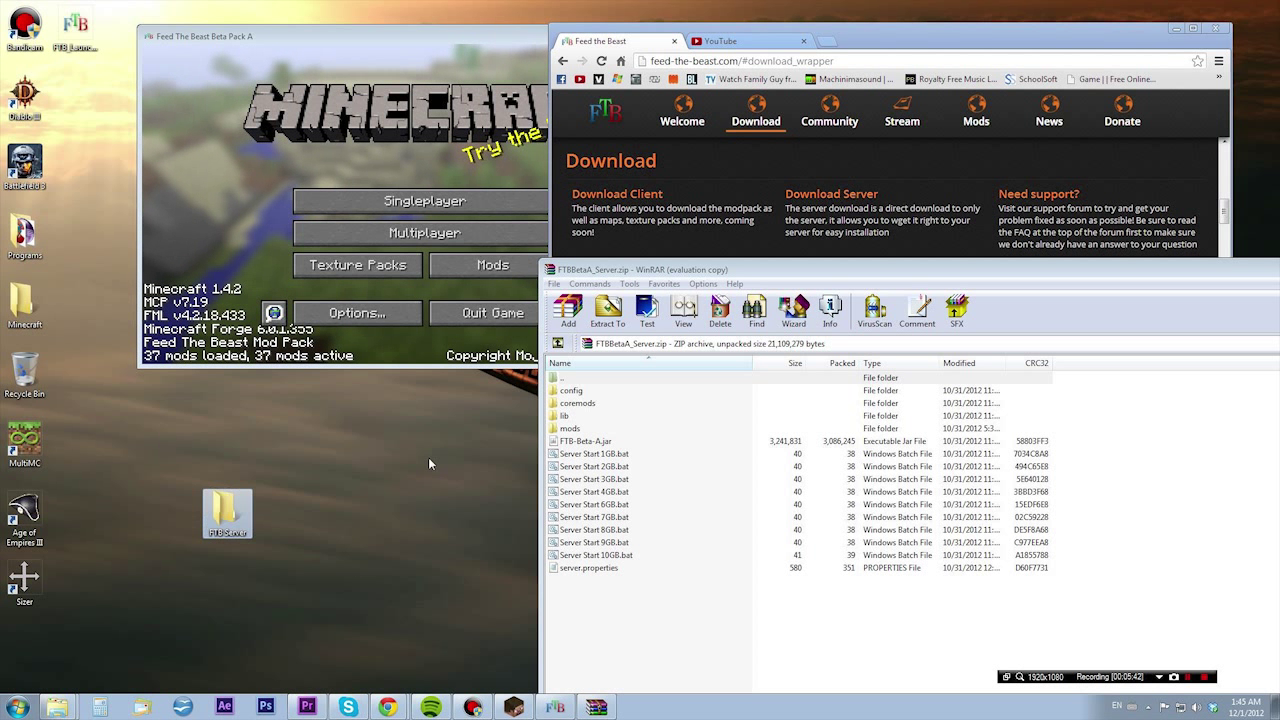
pyautogui.click(428, 457)
# Extract all 15 archive entries into the FTB Server folder and open it.
pyautogui.moveTo(614, 646); pyautogui.dragTo(613, 386)
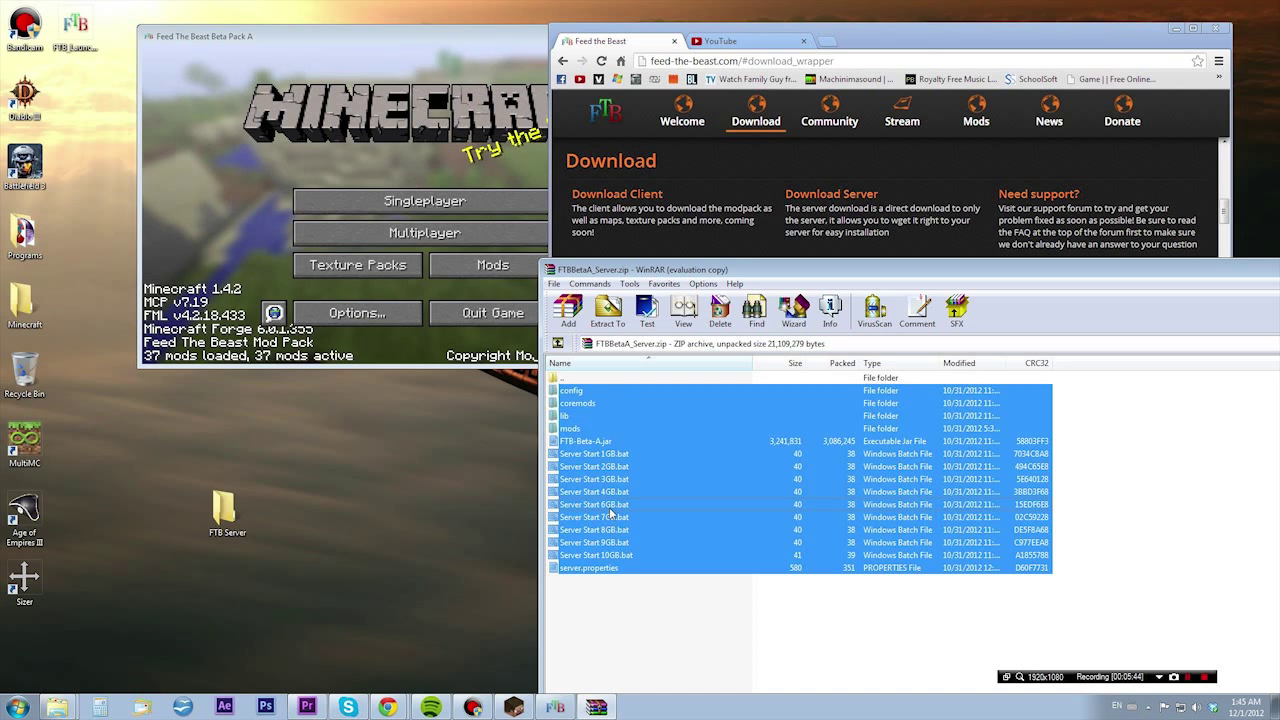
pyautogui.moveTo(227, 527); pyautogui.dragTo(227, 528)
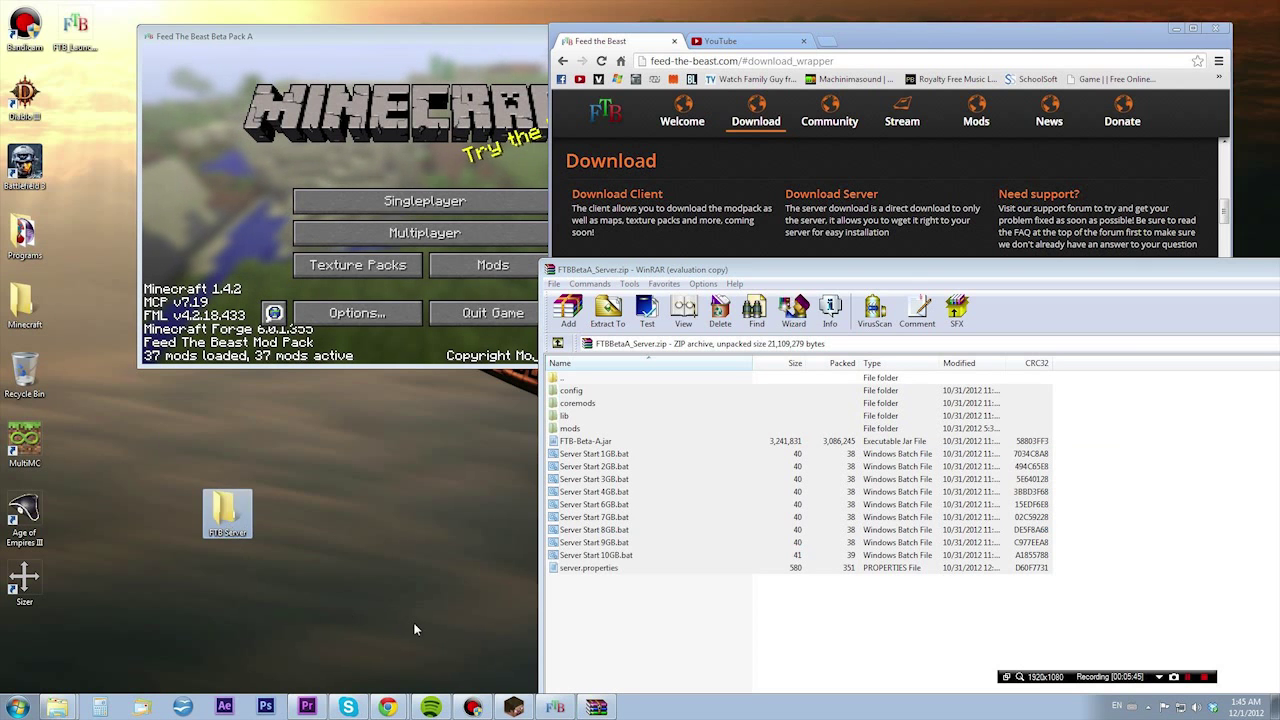
pyautogui.doubleClick(227, 512)
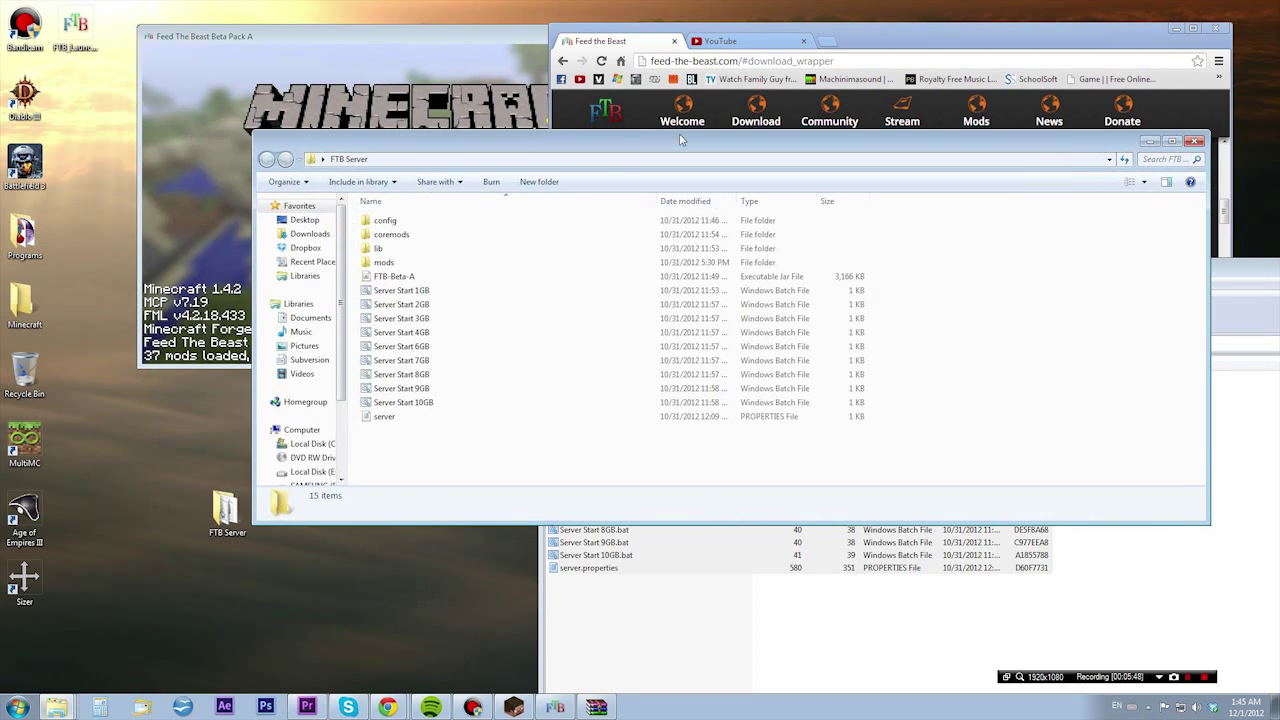
# Look over the Server Start scripts, then run Server Start 4GB.bat to launch the server.
pyautogui.click(446, 291)
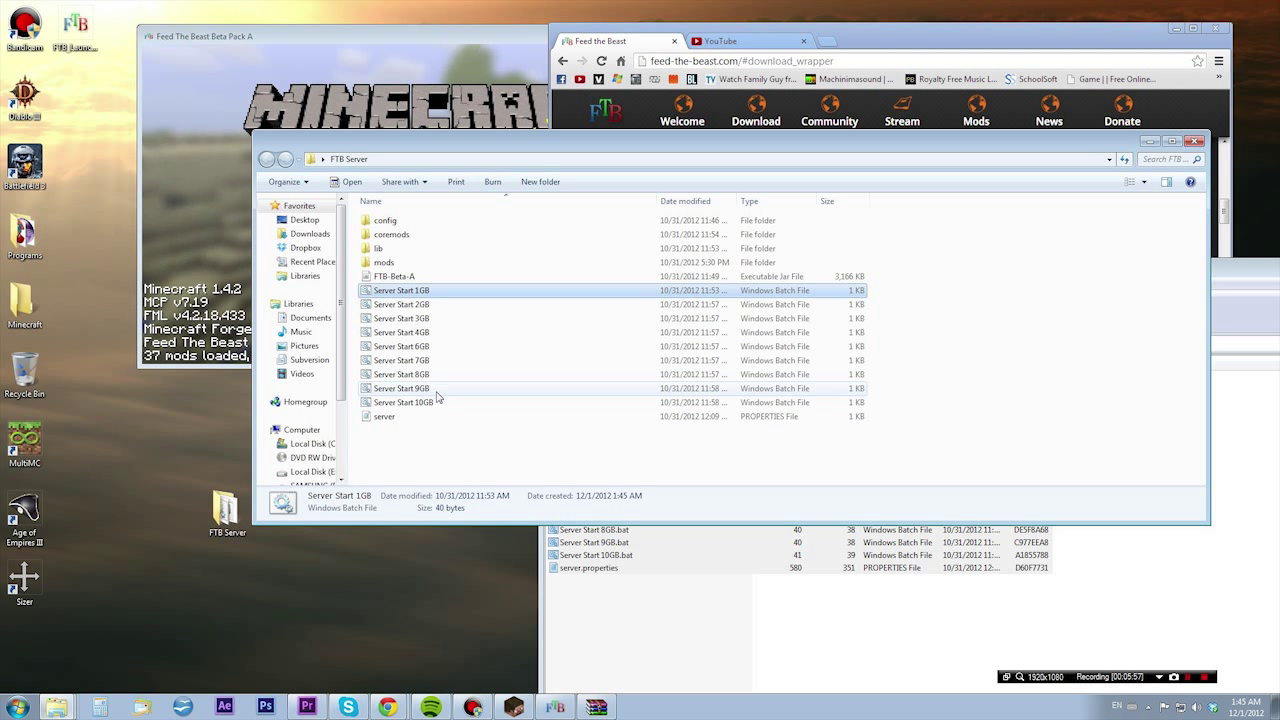
pyautogui.click(444, 440)
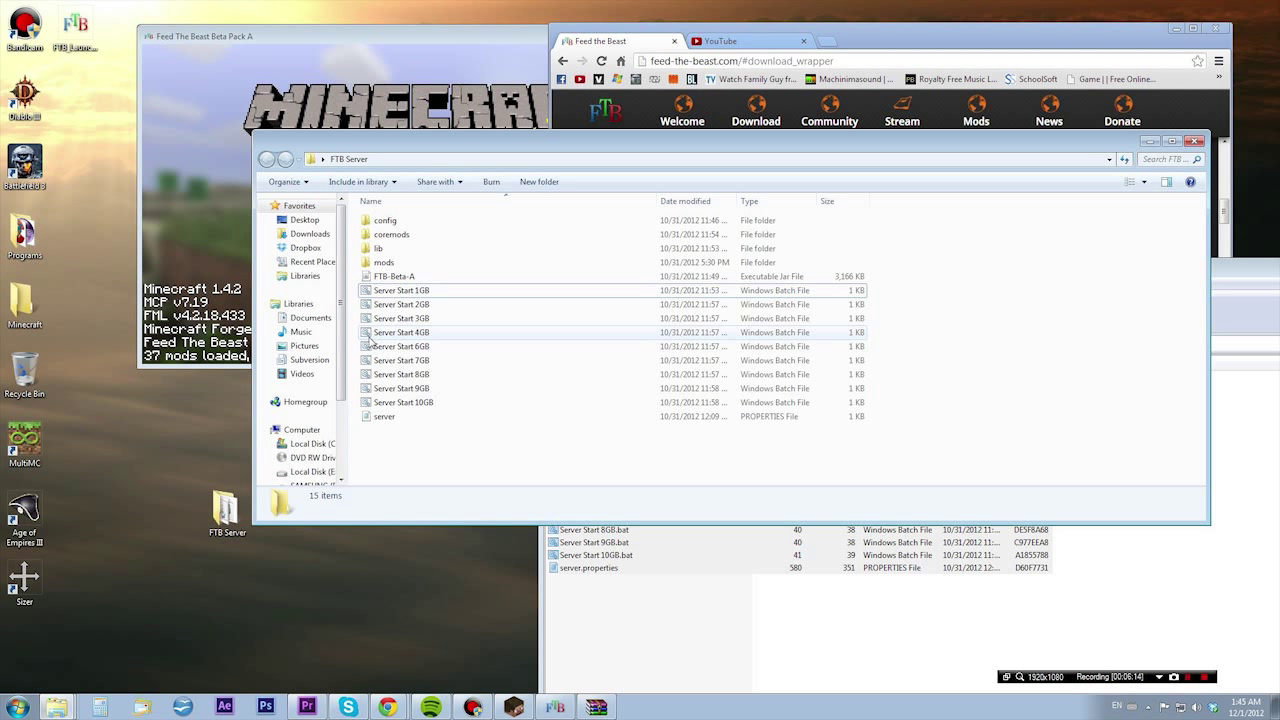
pyautogui.doubleClick(460, 338)
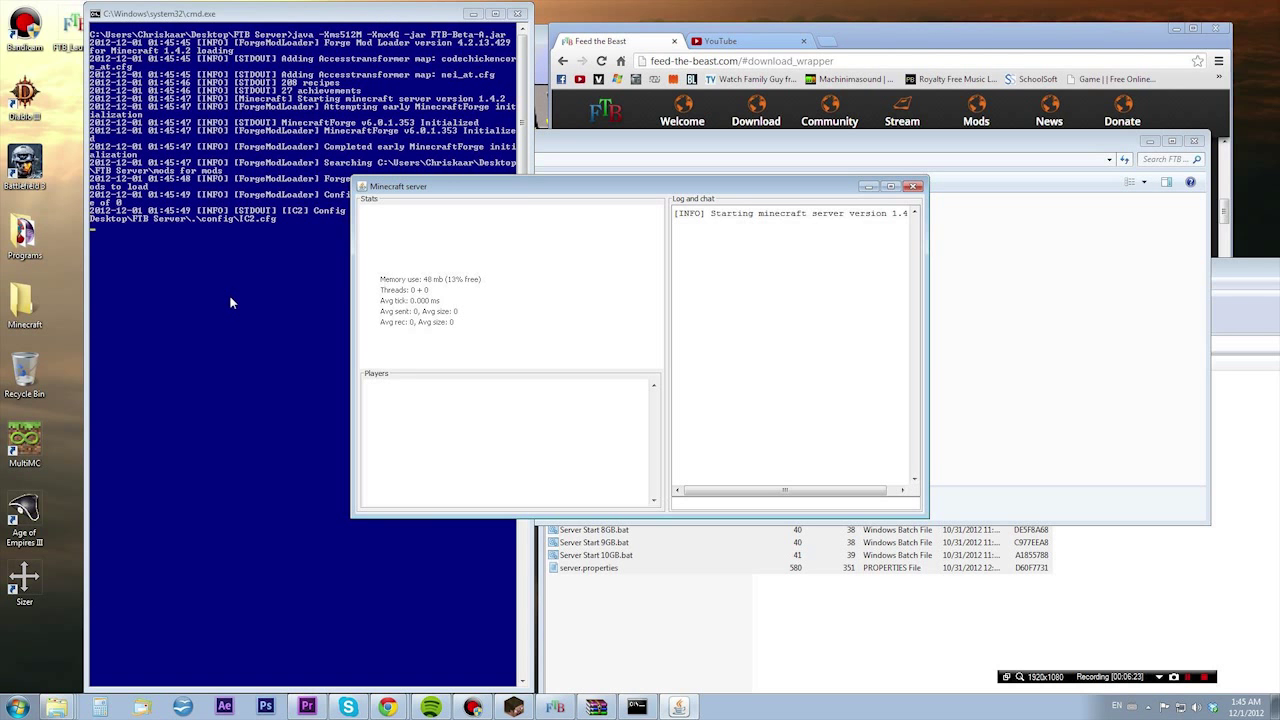
# Once the server finishes loading, minimize its status window and bring the server console forward.
pyautogui.moveTo(519, 216); pyautogui.dragTo(779, 175)
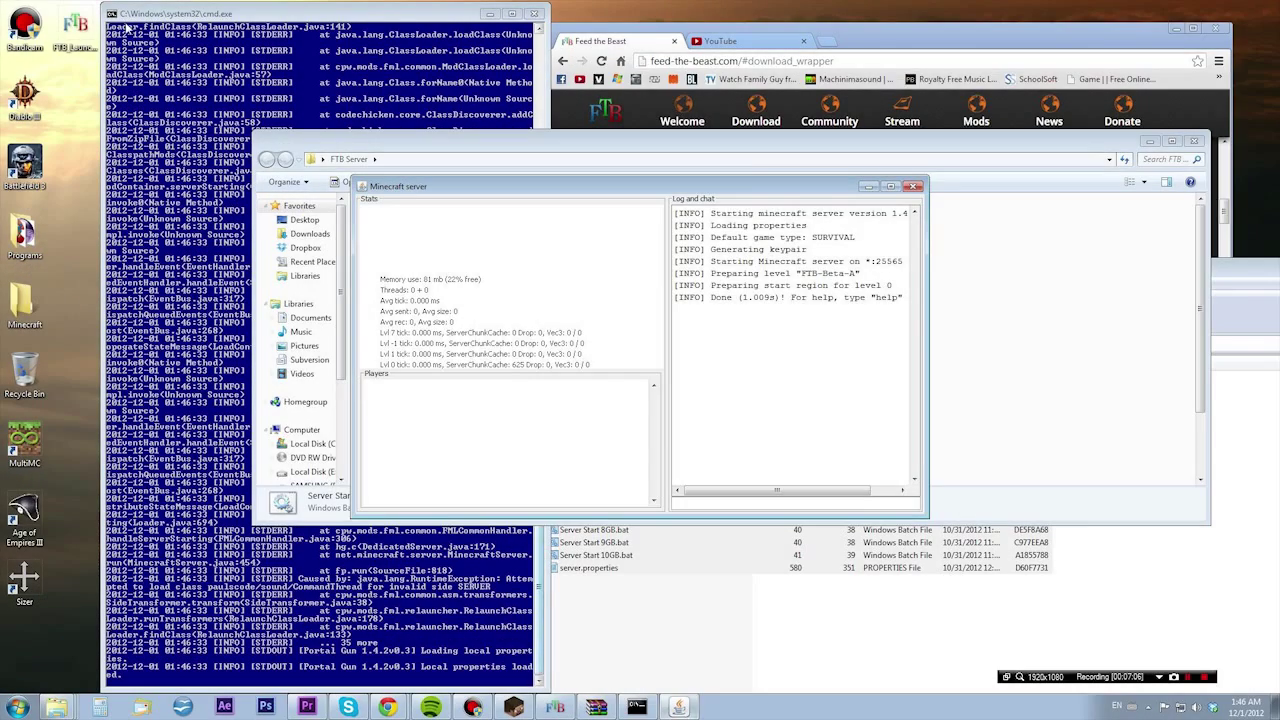
pyautogui.click(869, 188)
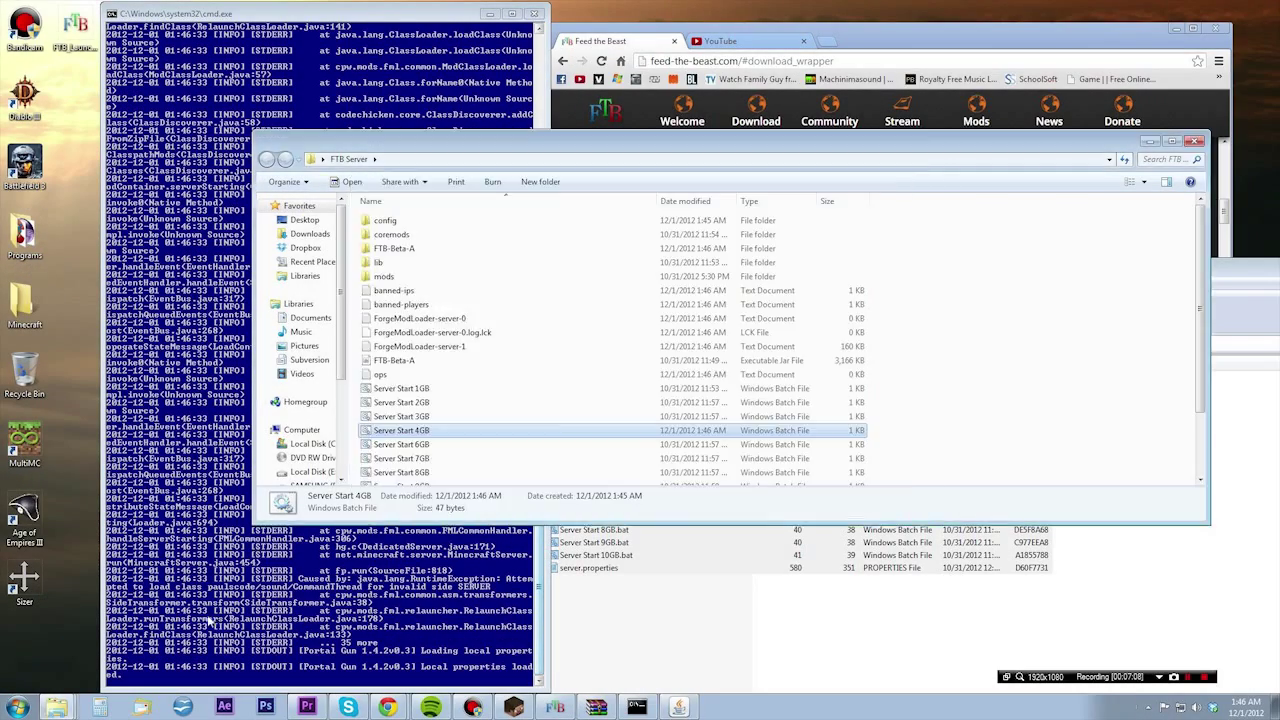
pyautogui.click(324, 32)
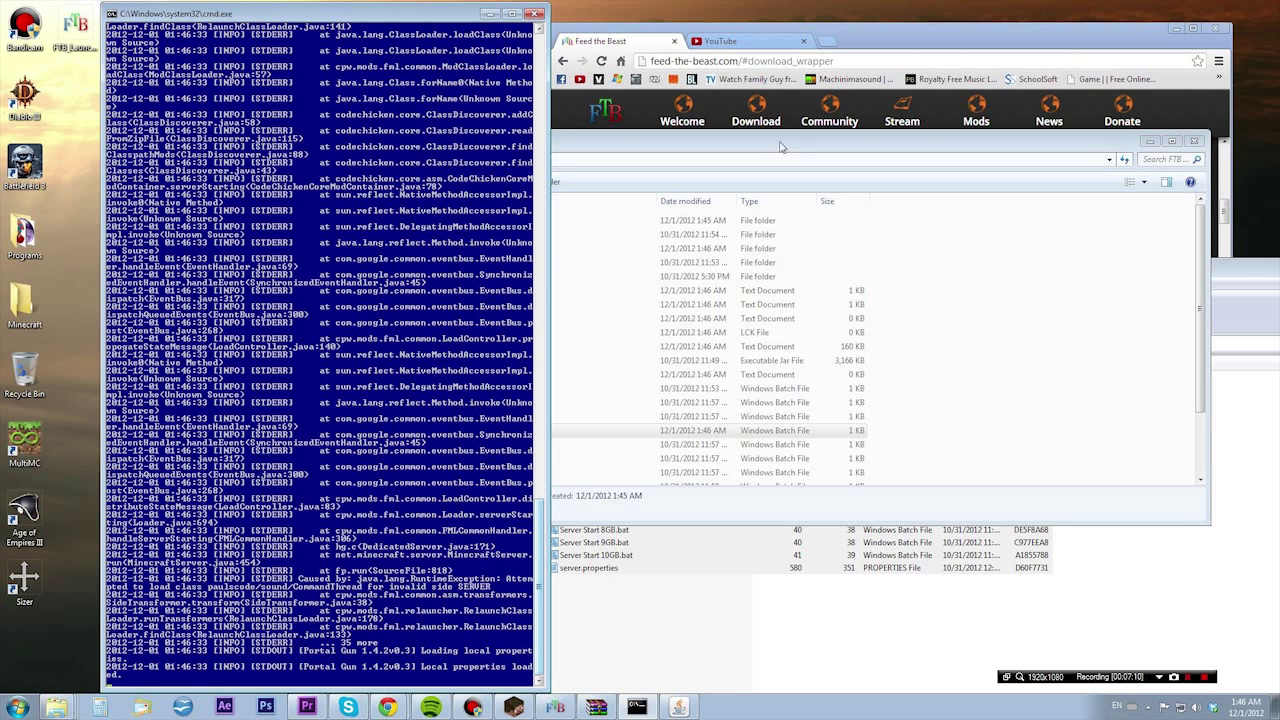
# Add a multiplayer server entry at the local 192.168 address and join it.
pyautogui.moveTo(398, 20); pyautogui.dragTo(326, 22)
pyautogui.click(490, 505)
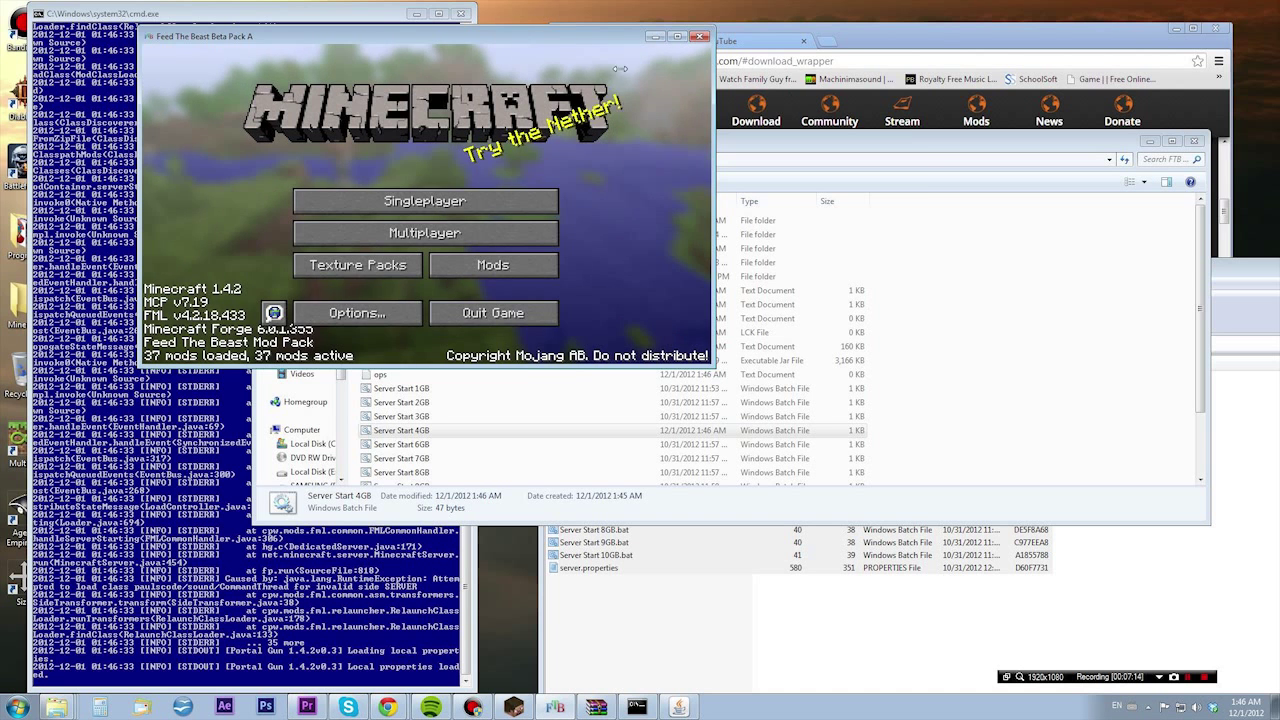
pyautogui.click(592, 280)
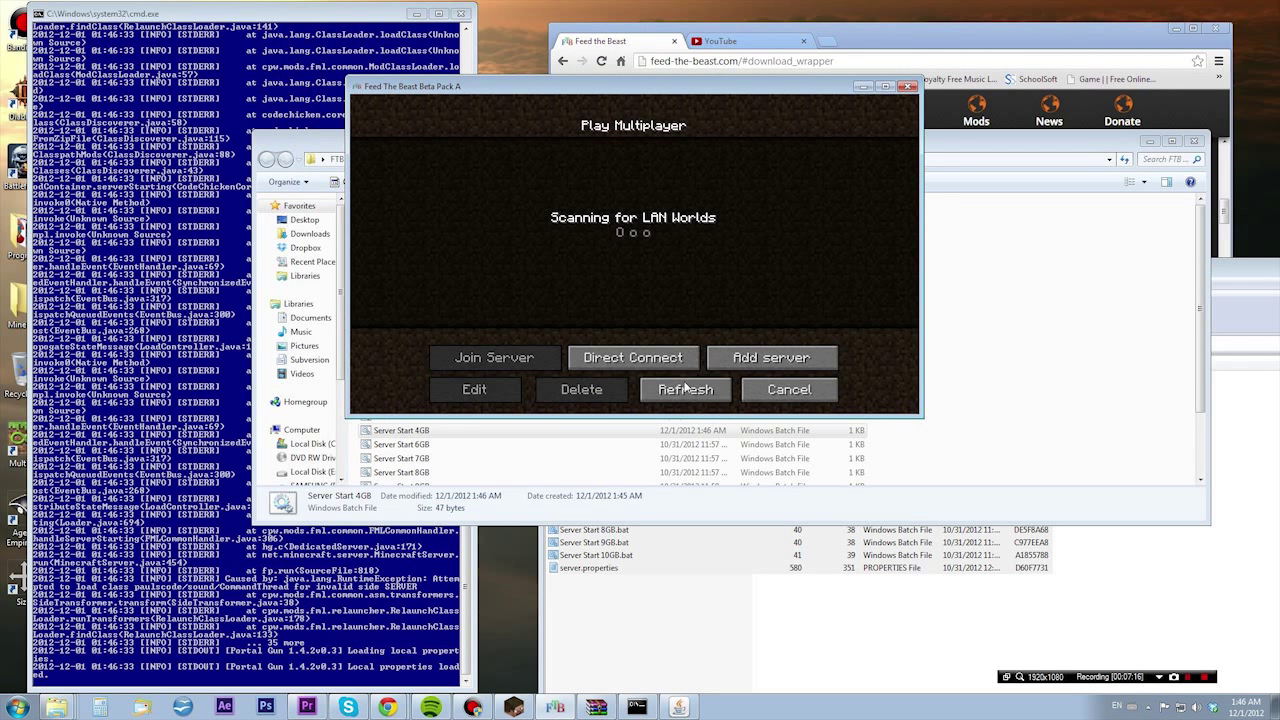
pyautogui.click(771, 357)
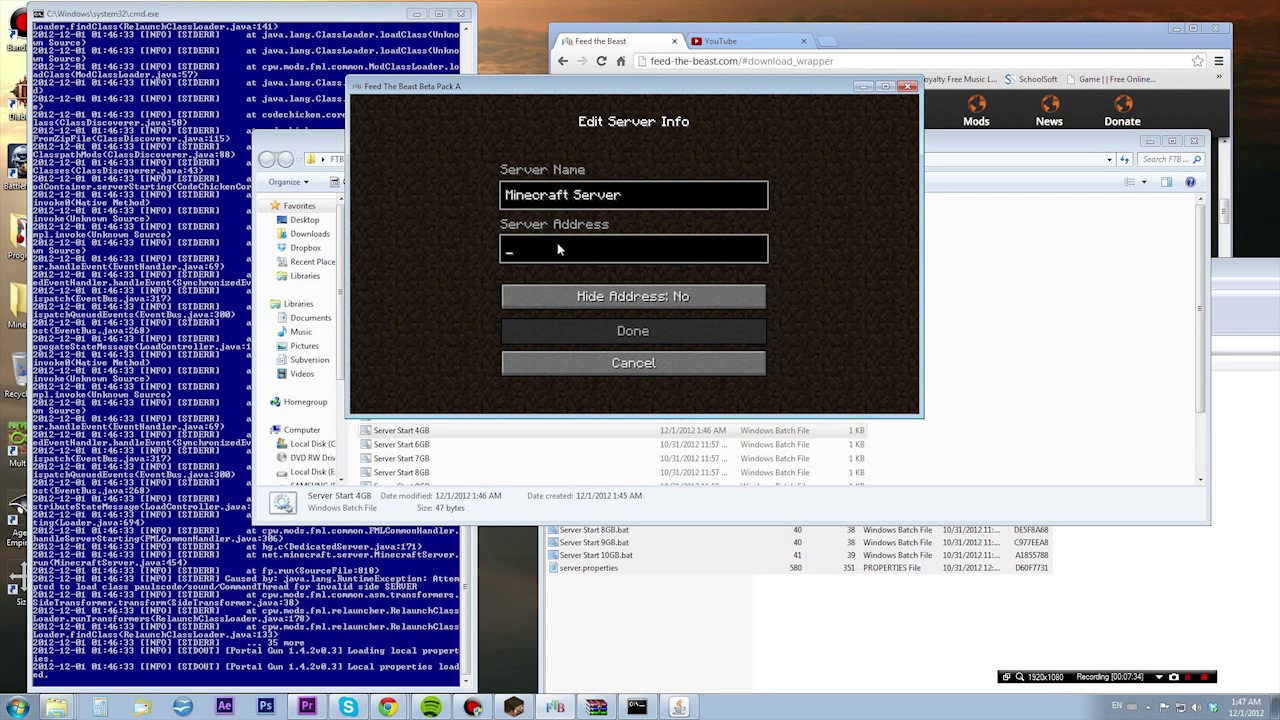
pyautogui.write('192.168.1.65')
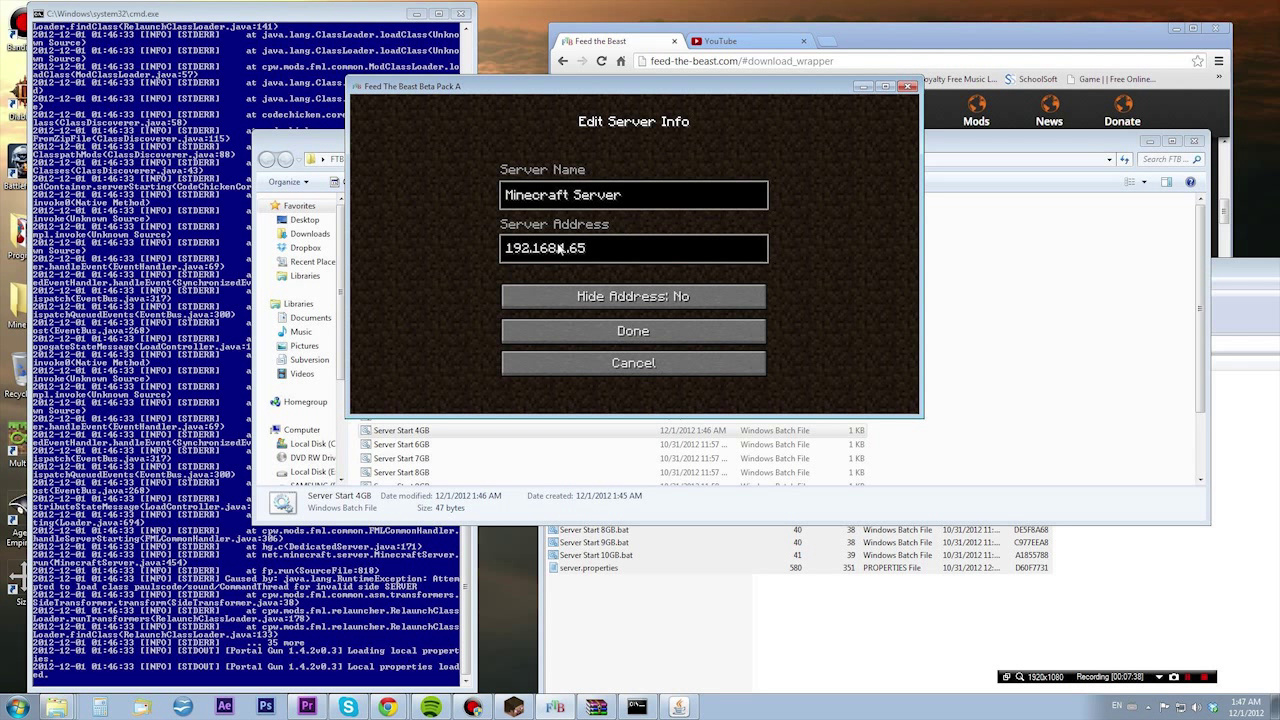
pyautogui.press('Return')
pyautogui.doubleClick(634, 206)
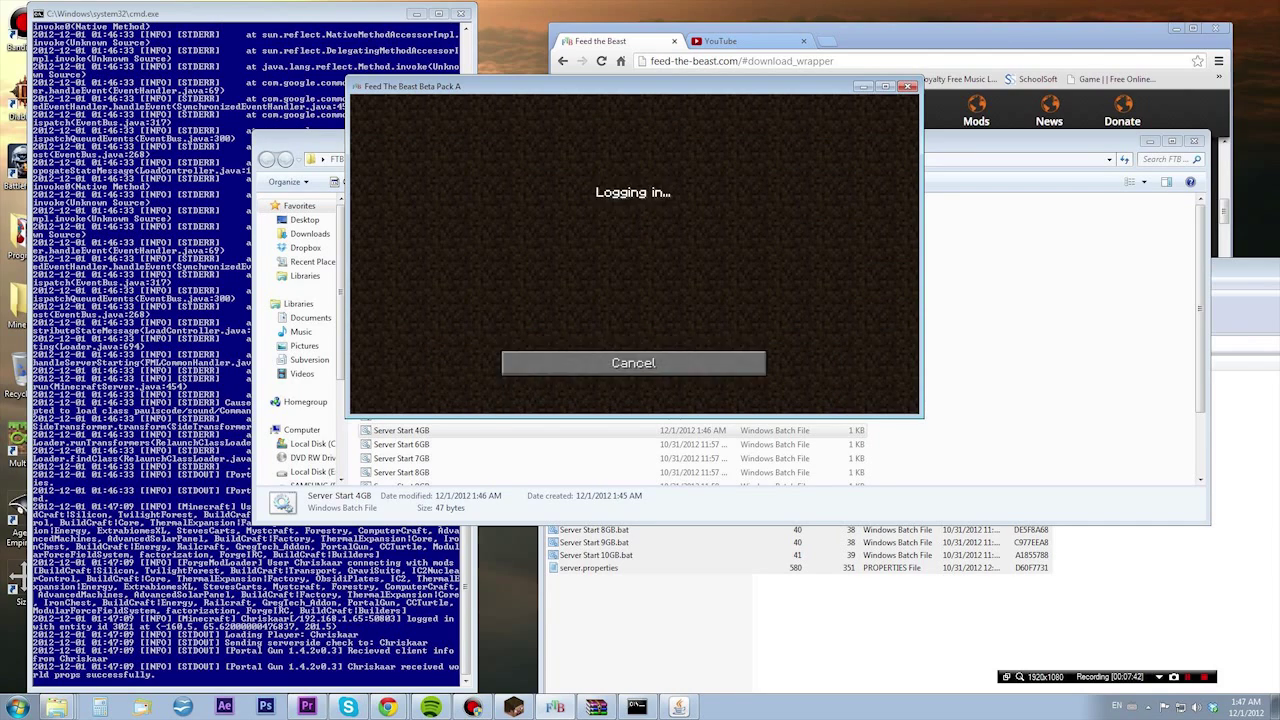
# Switch NEI into Cheat Mode through its inventory options.
pyautogui.press('e')
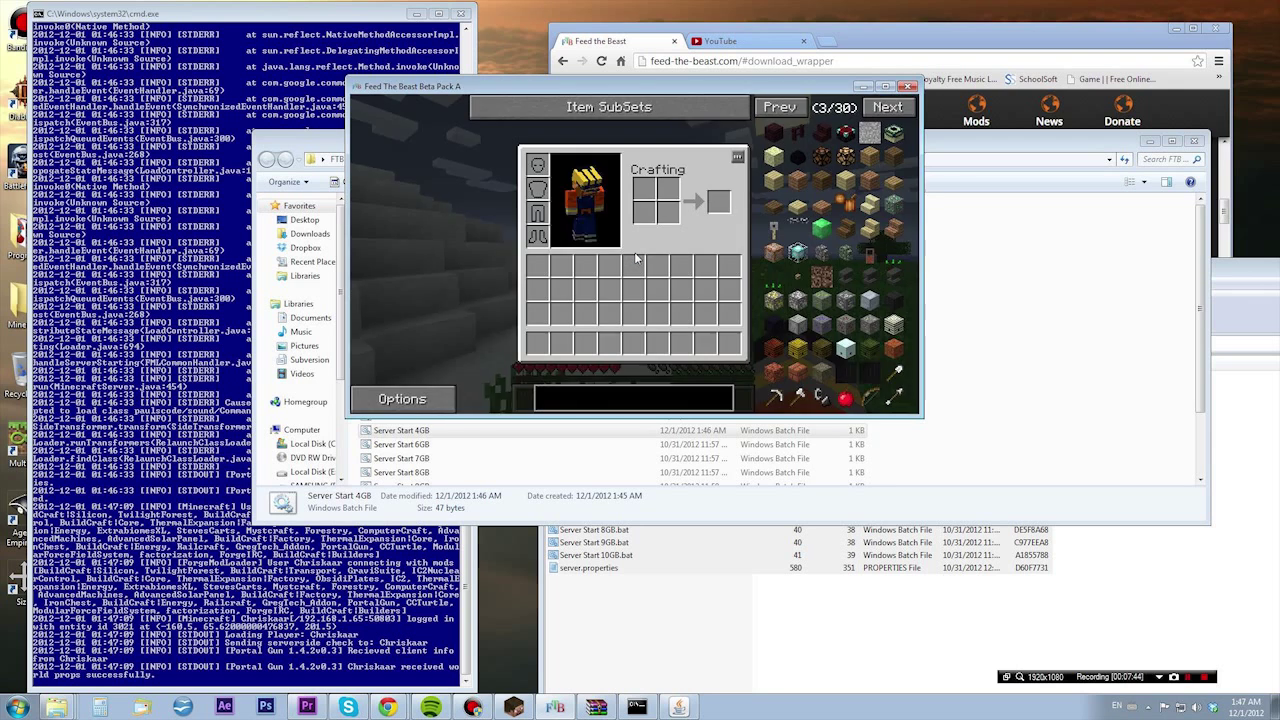
pyautogui.click(405, 394)
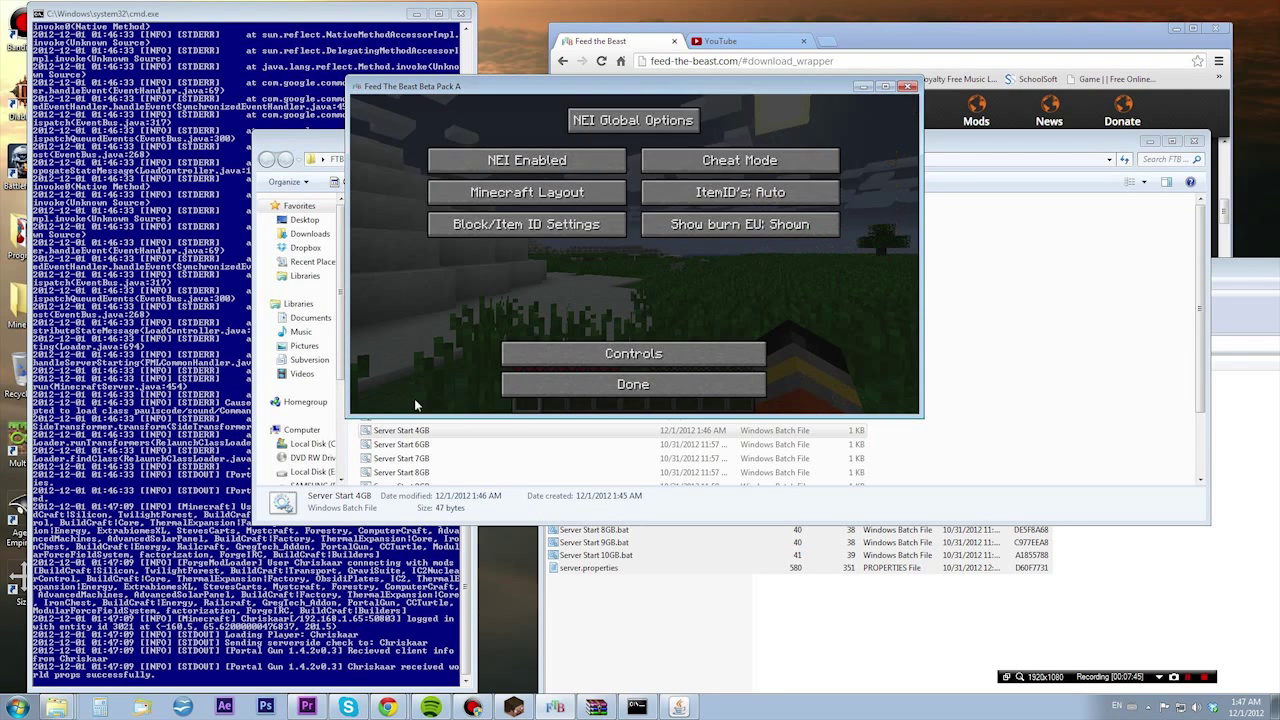
pyautogui.click(766, 160)
pyautogui.click(745, 160)
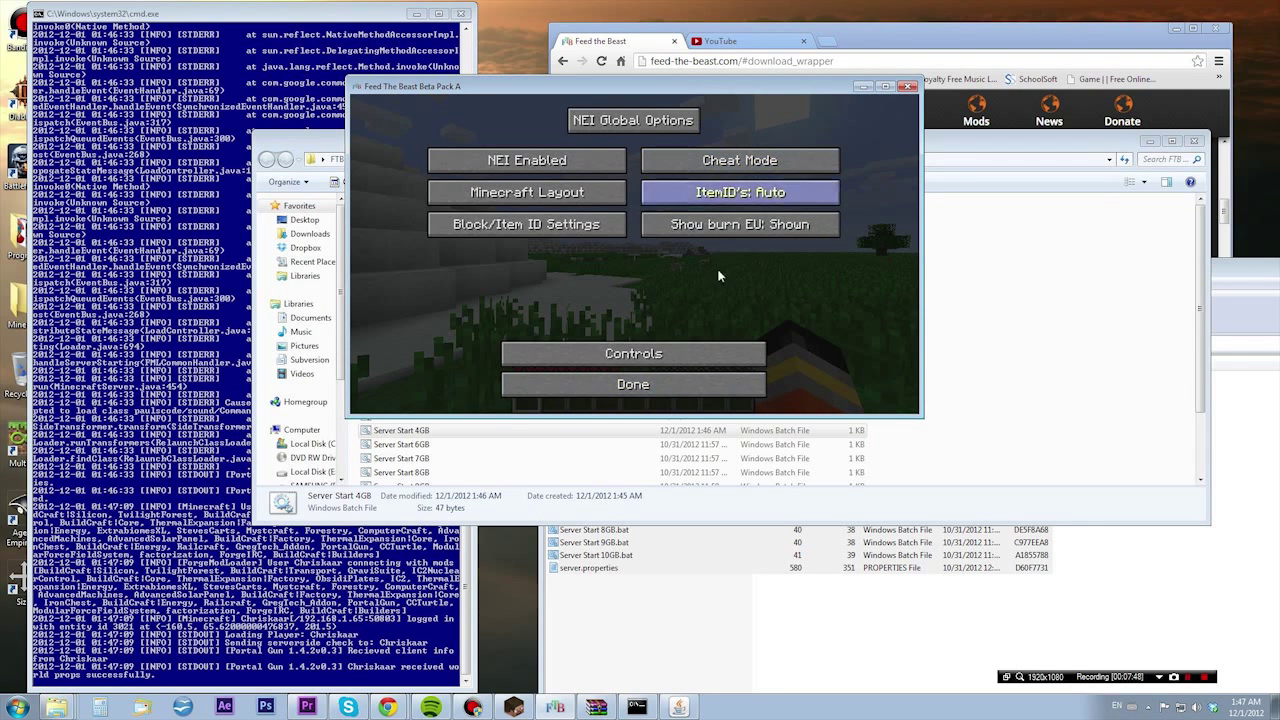
pyautogui.press('Escape')
pyautogui.press('e')
pyautogui.press('e')
# Grant the player operator rights with the op command in the server console.
pyautogui.click(135, 490)
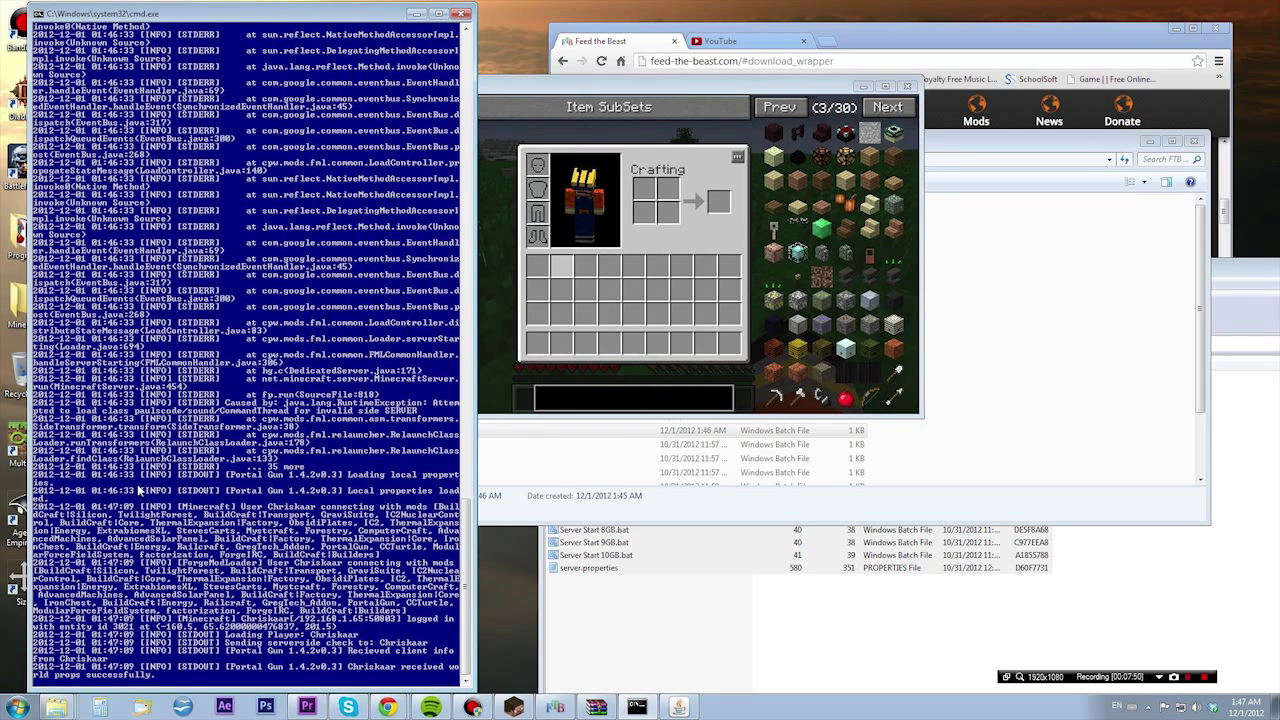
pyautogui.write('op chriskaar')
pyautogui.press('Return')
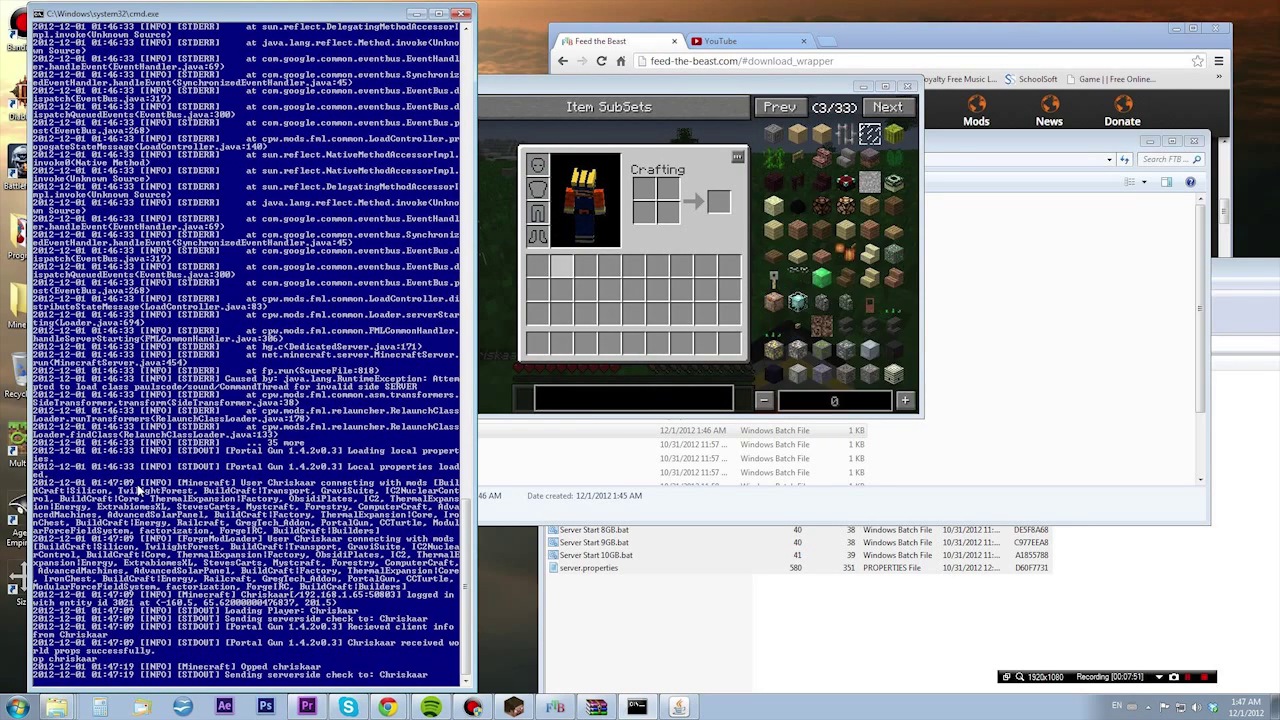
# Maximize the game, search NEI for 'grav', and take a GraviChestPlate.
pyautogui.click(768, 410)
pyautogui.press('e')
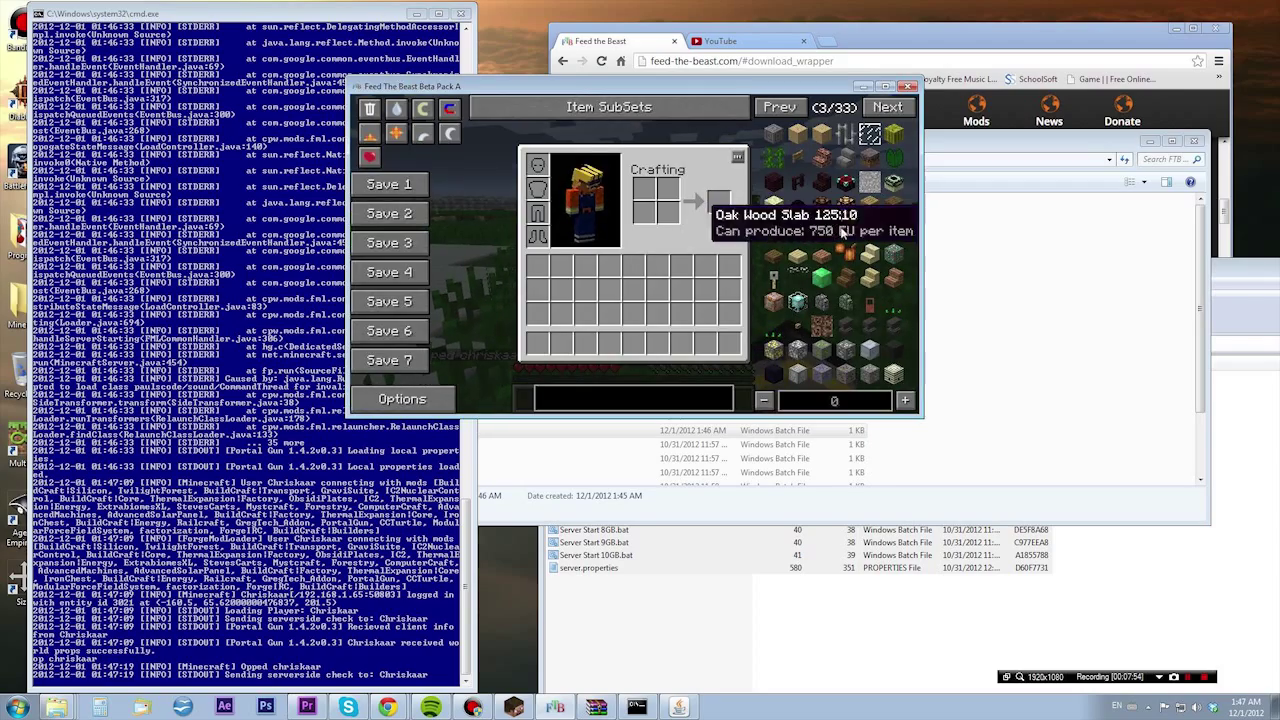
pyautogui.doubleClick(831, 86)
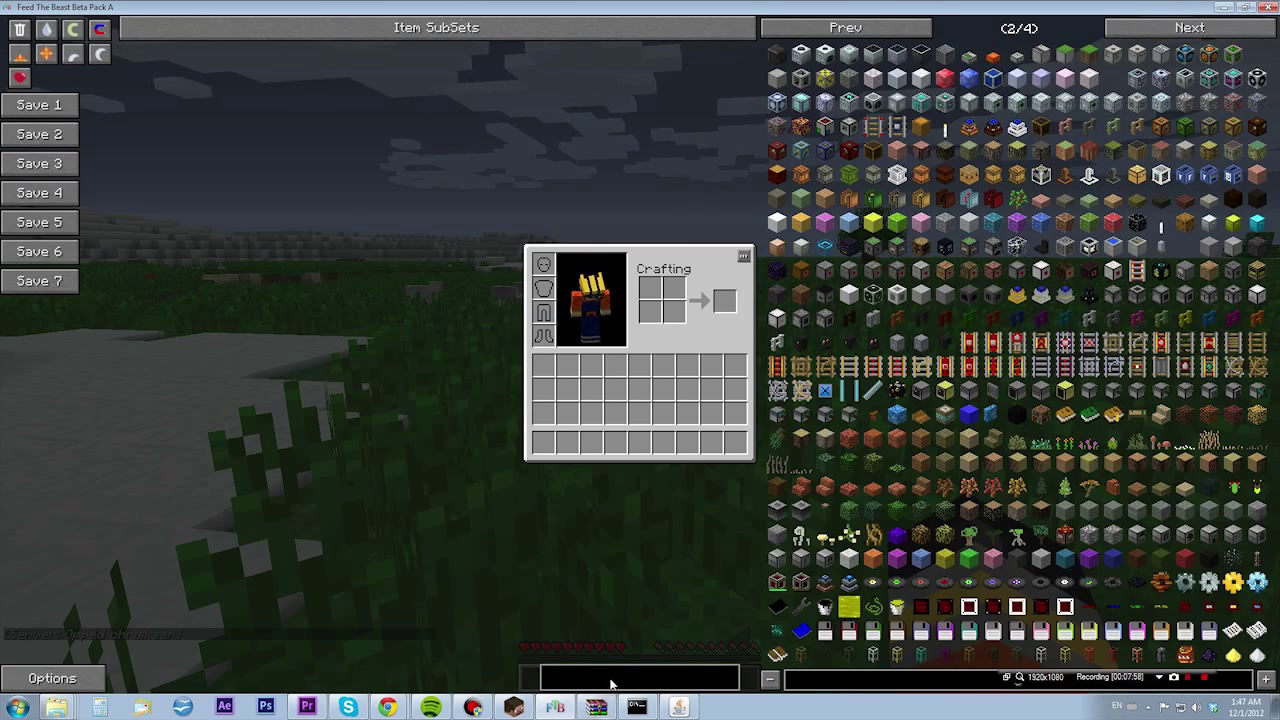
pyautogui.write('grav')
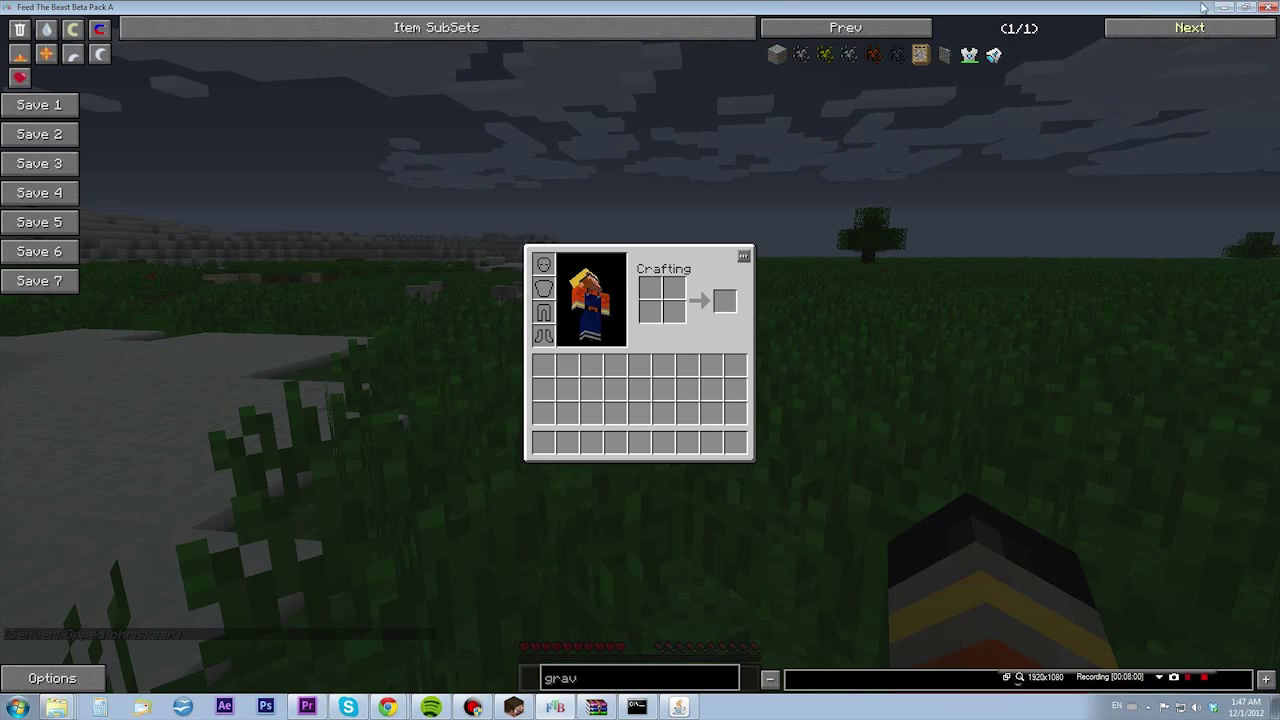
pyautogui.click(979, 59)
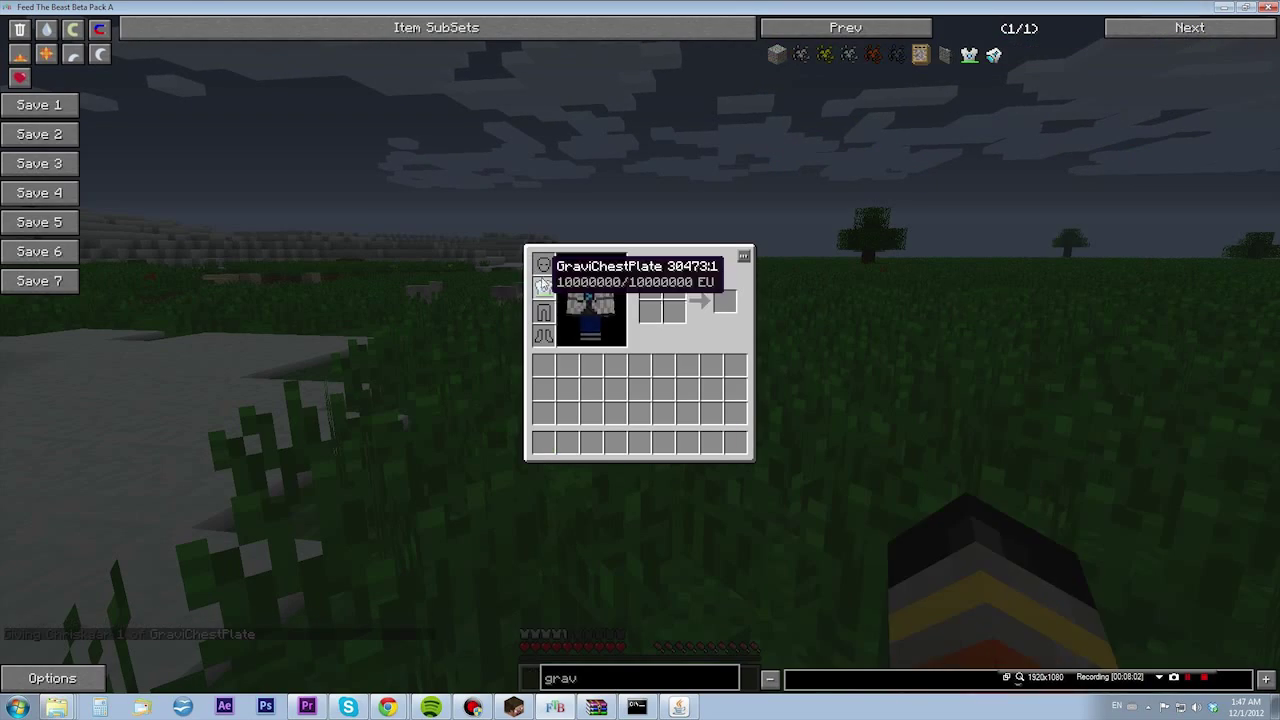
# Turn on the gravitation engine and rise above the grassland.
pyautogui.press('Escape')
pyautogui.press('f')
pyautogui.press('space')
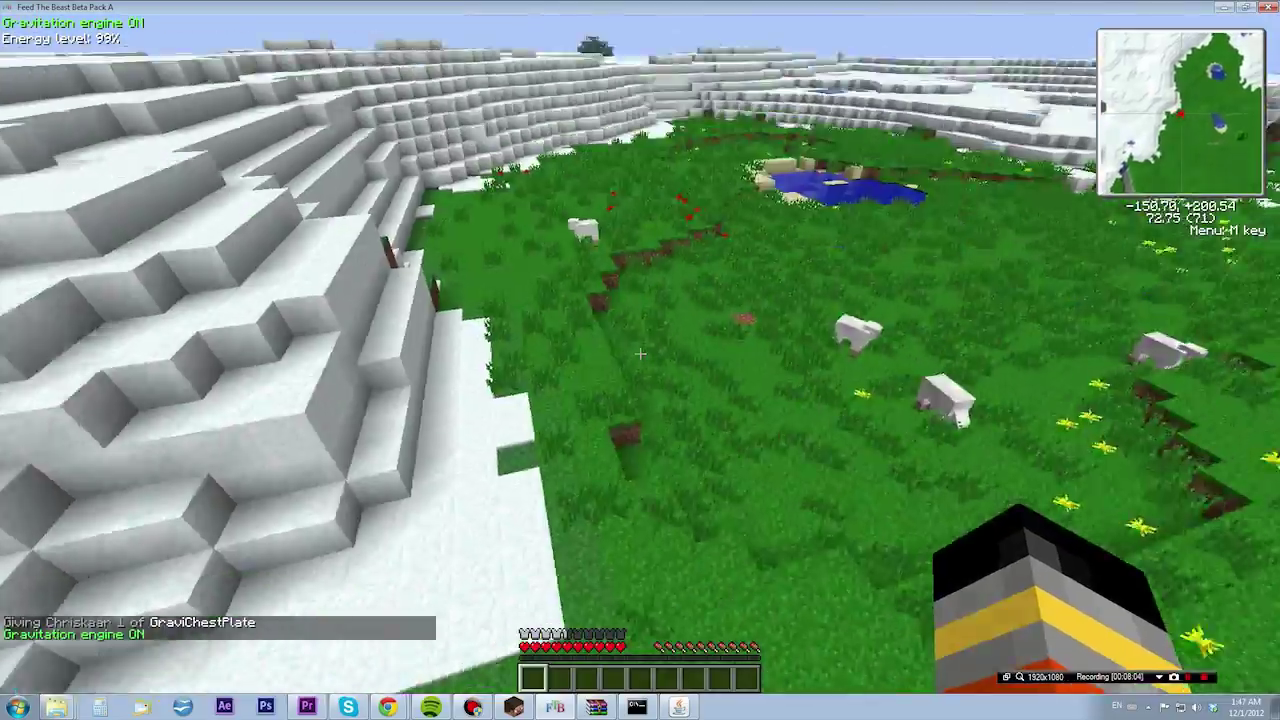
# Glance at the inventory, then fly forward over the grassland toward the pond.
pyautogui.press('e')
pyautogui.press('Escape')
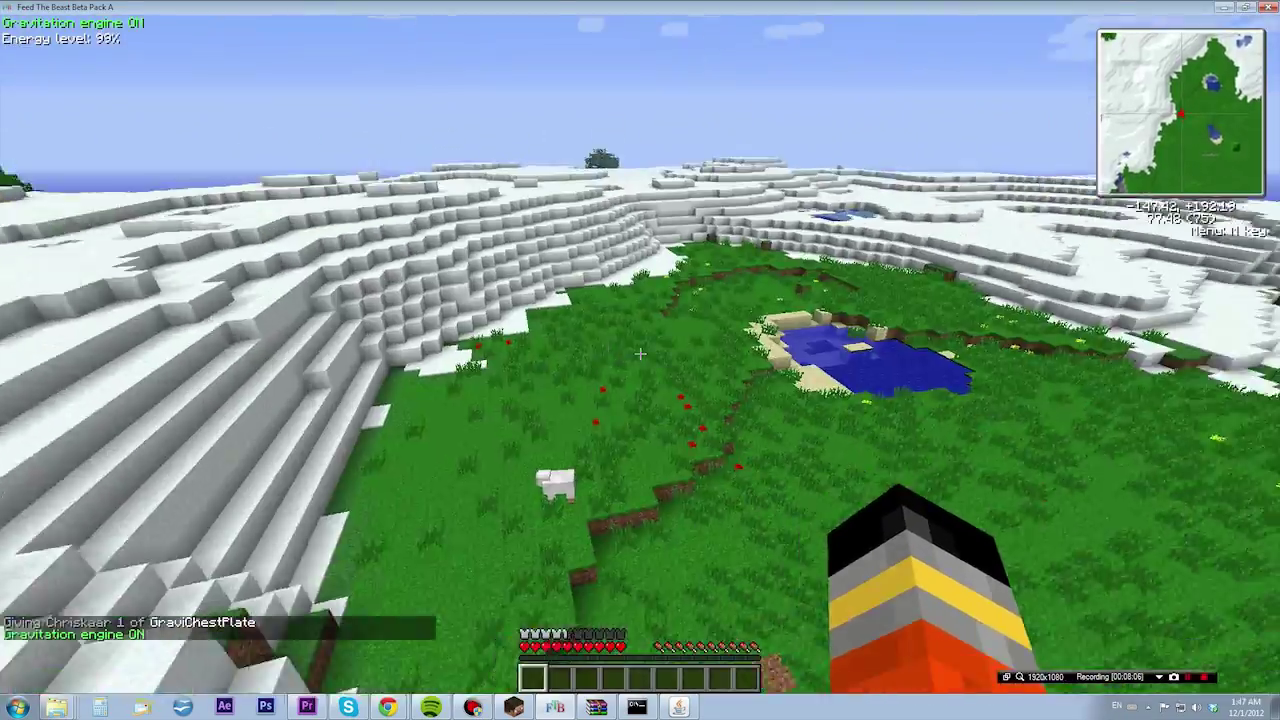
pyautogui.press('w')
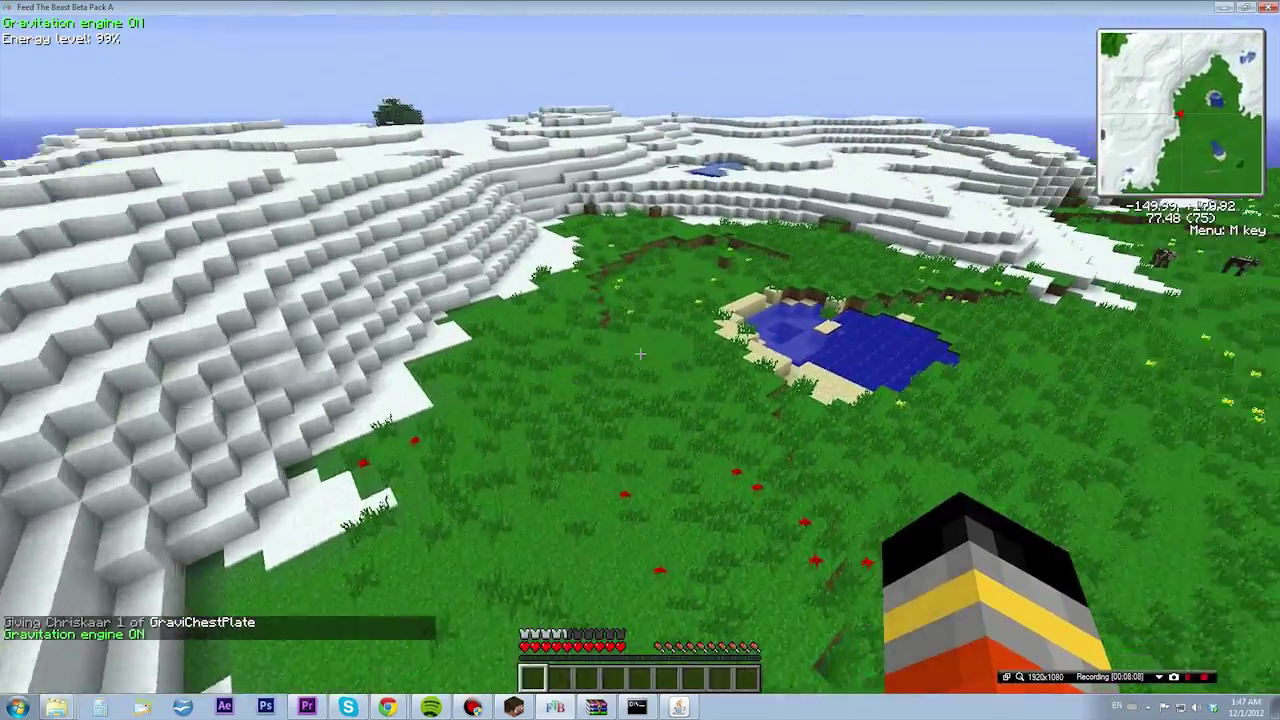
pyautogui.press('w')
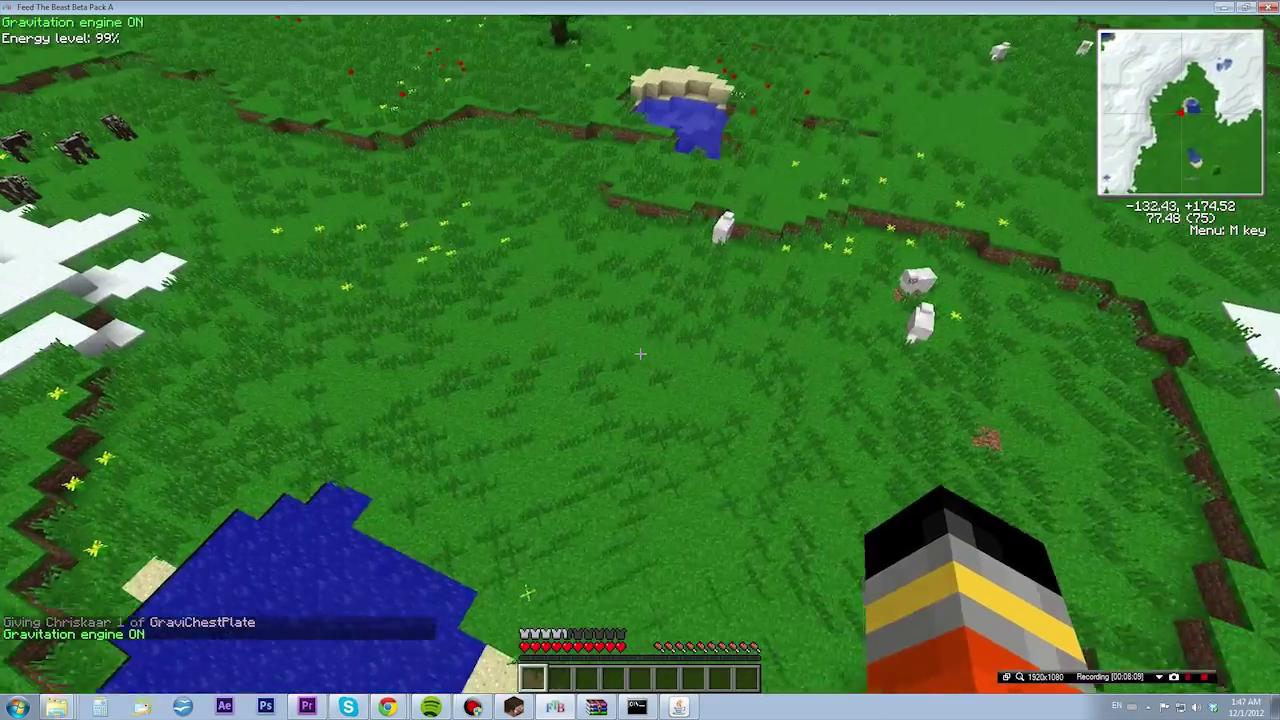
# Clear the 'grav' NEI item search and scroll down through the item list.
pyautogui.press('e')
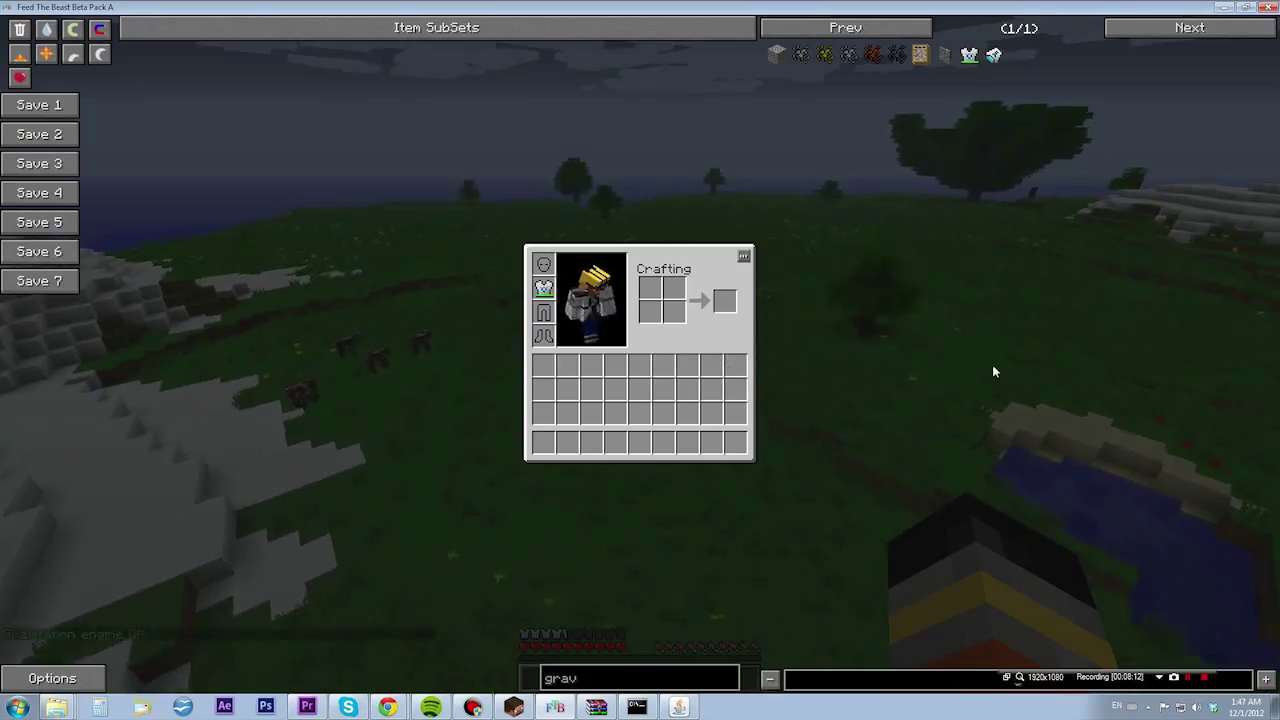
pyautogui.press('e')
pyautogui.press('e')
pyautogui.click(600, 686)
pyautogui.press('BackSpace')
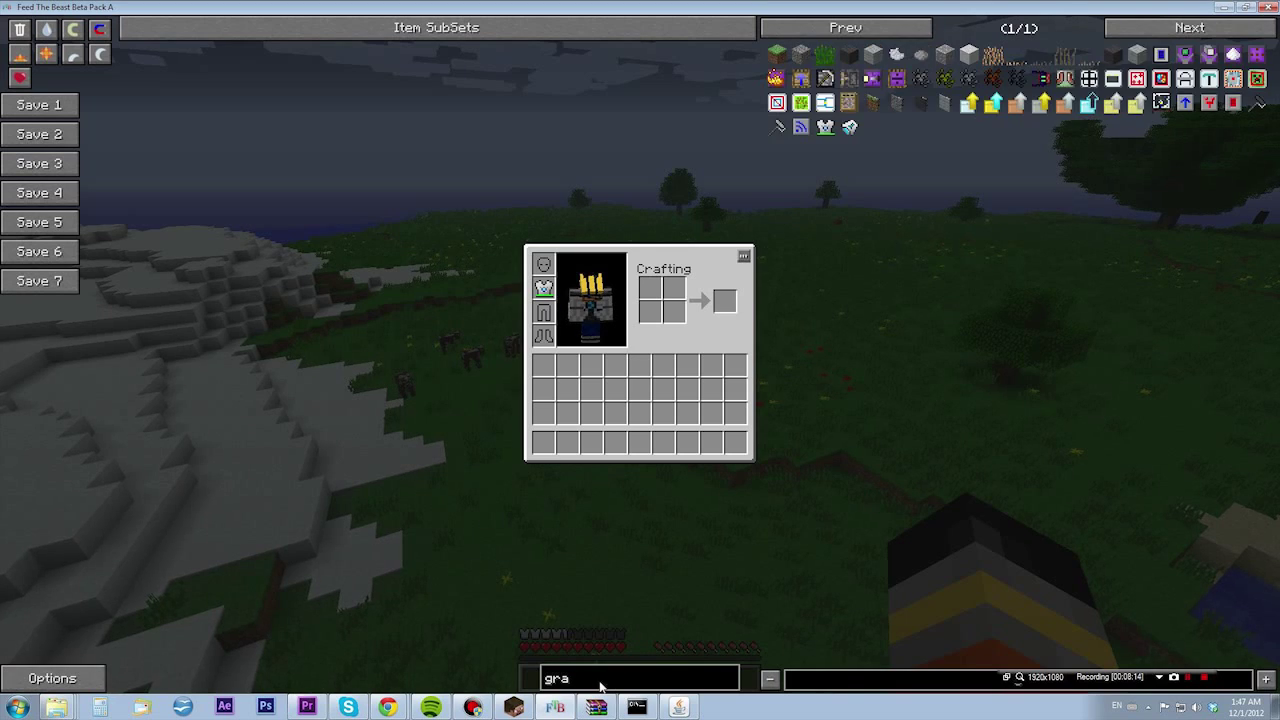
pyautogui.press('BackSpace')
pyautogui.press('BackSpace')
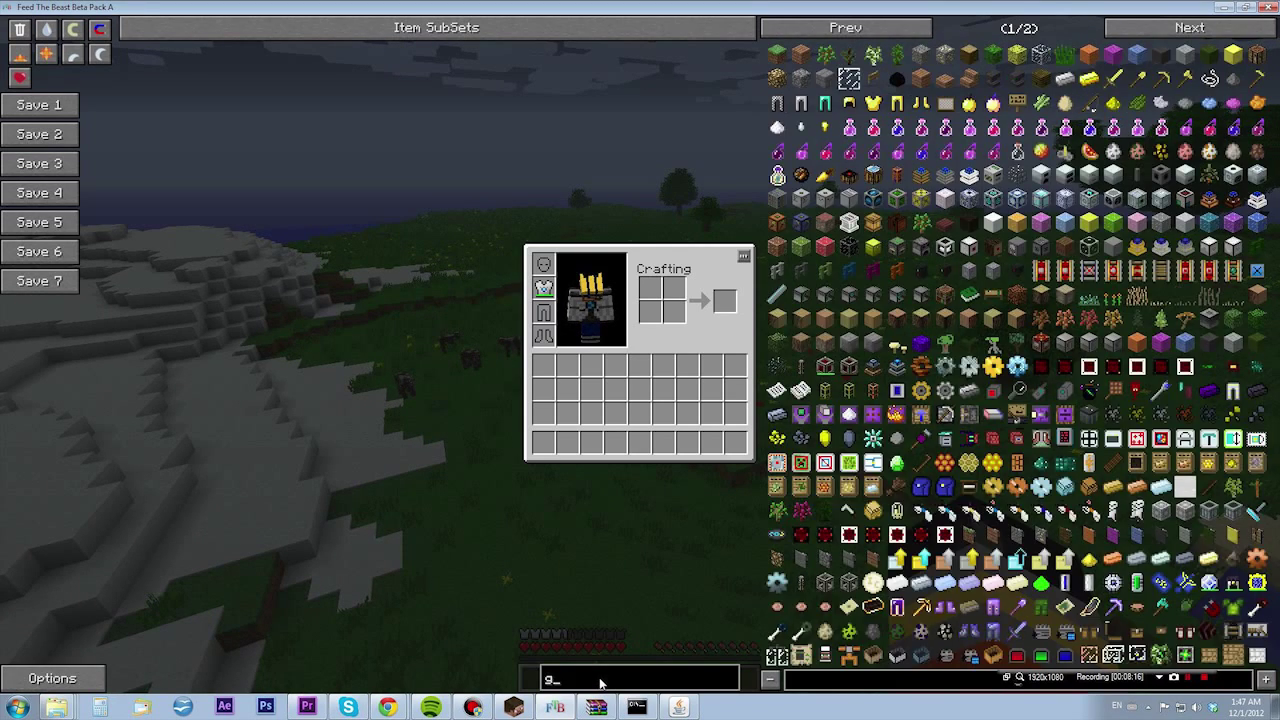
pyautogui.press('BackSpace')
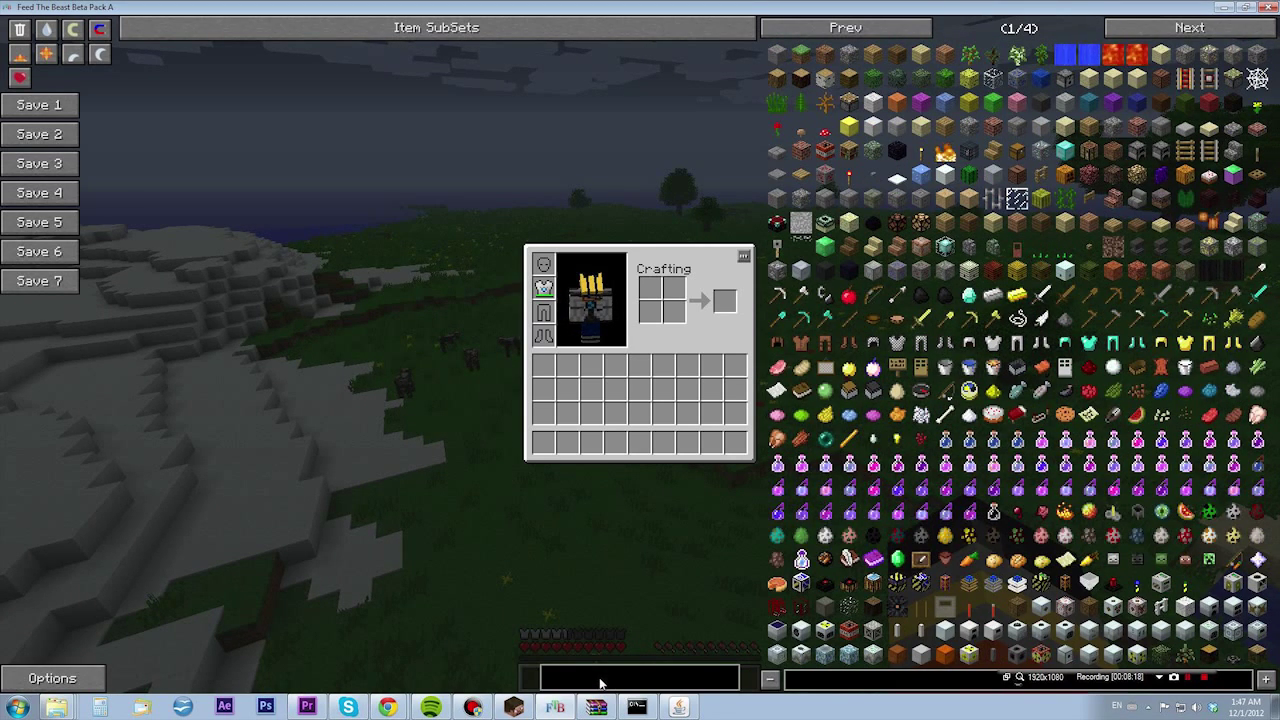
pyautogui.scroll(-2, 968, 440)
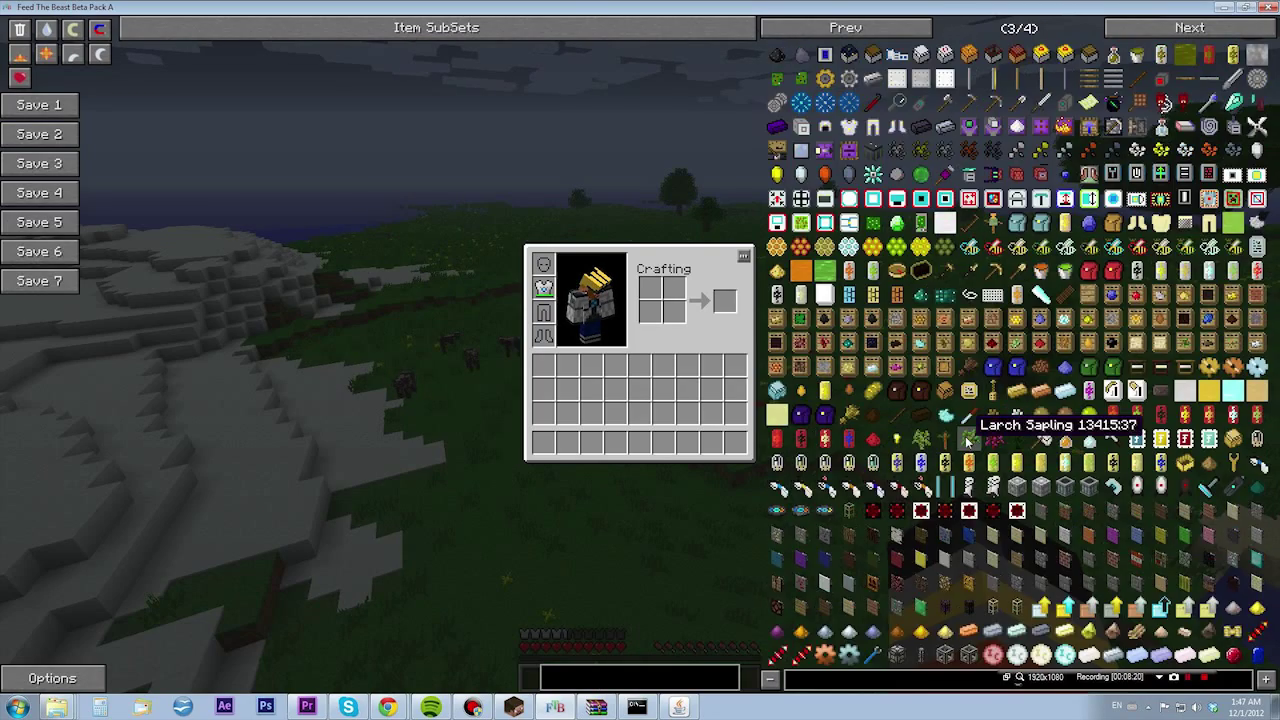
pyautogui.scroll(-1, 960, 470)
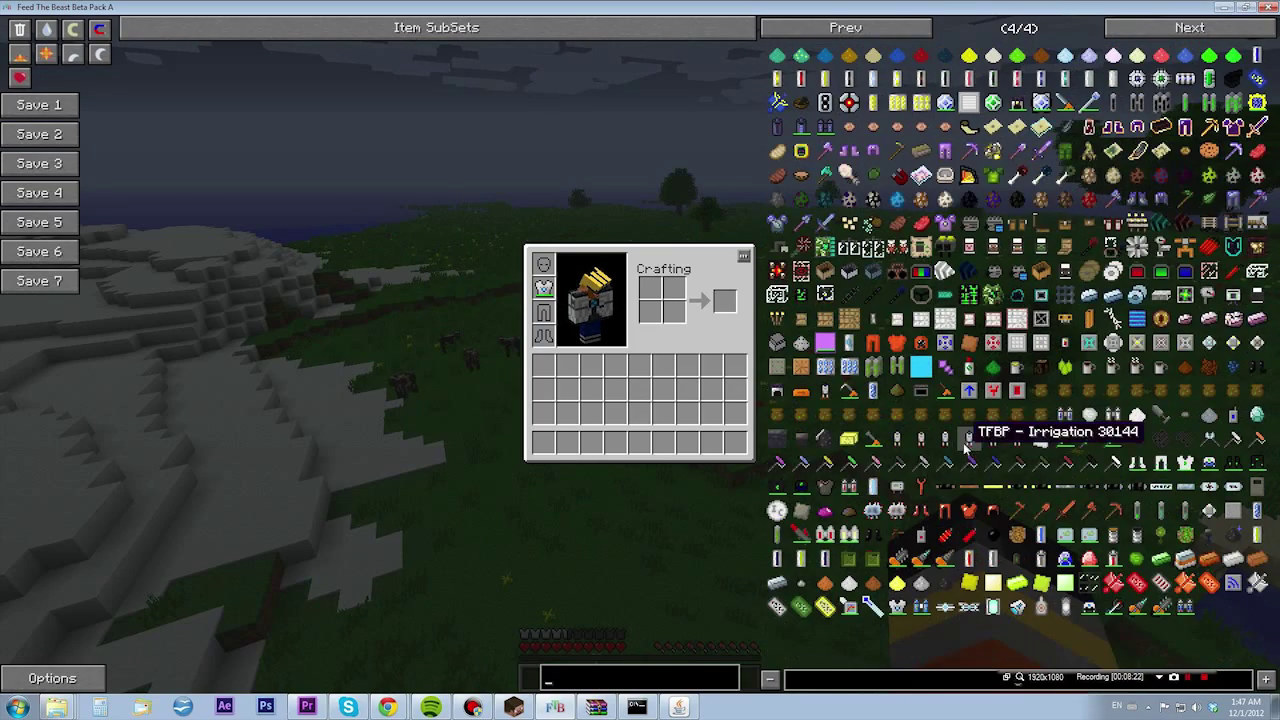
pyautogui.press('e')
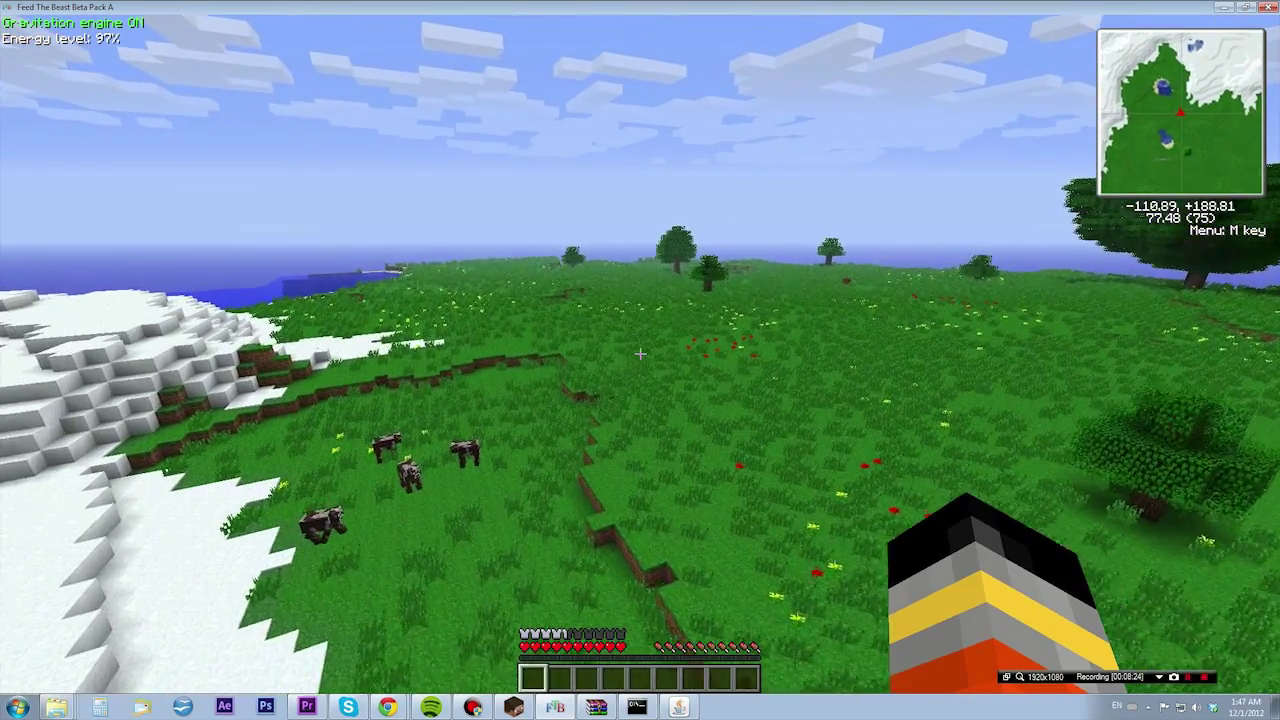
# Reopen the inventory and page back up through the NEI item list.
pyautogui.press('e')
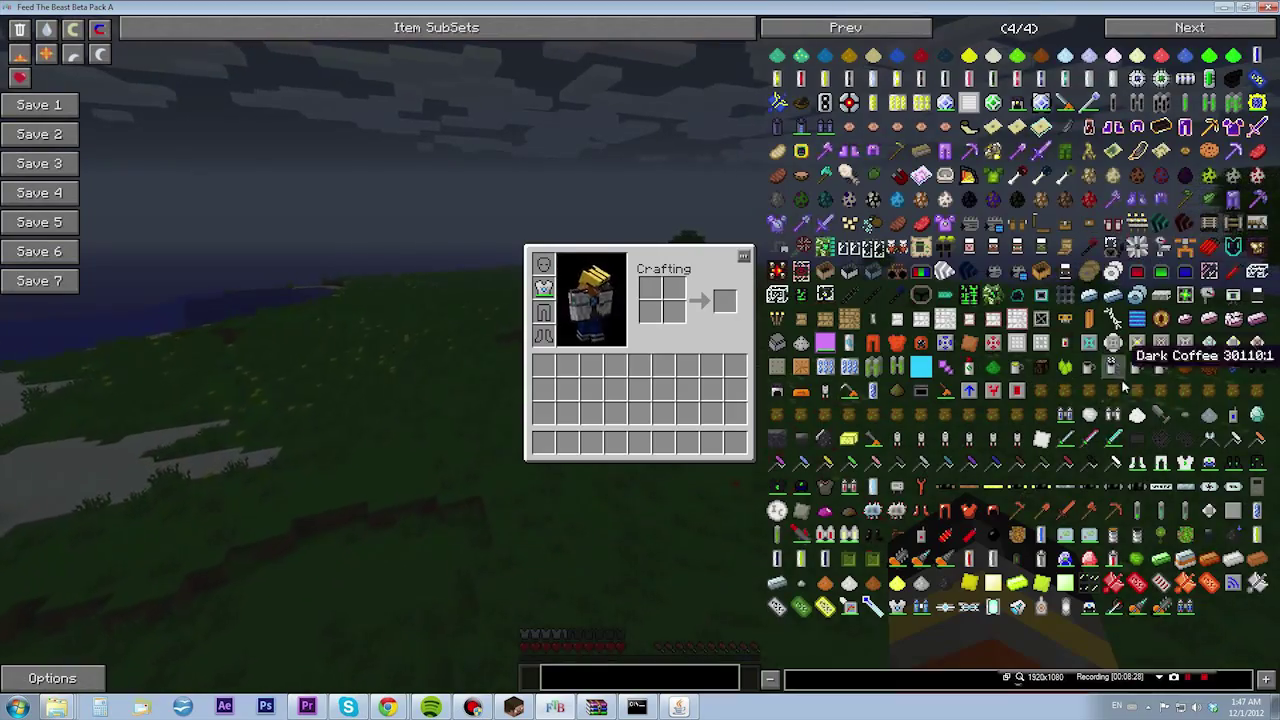
pyautogui.scroll(2, 1060, 480)
pyautogui.scroll(1, 1010, 425)
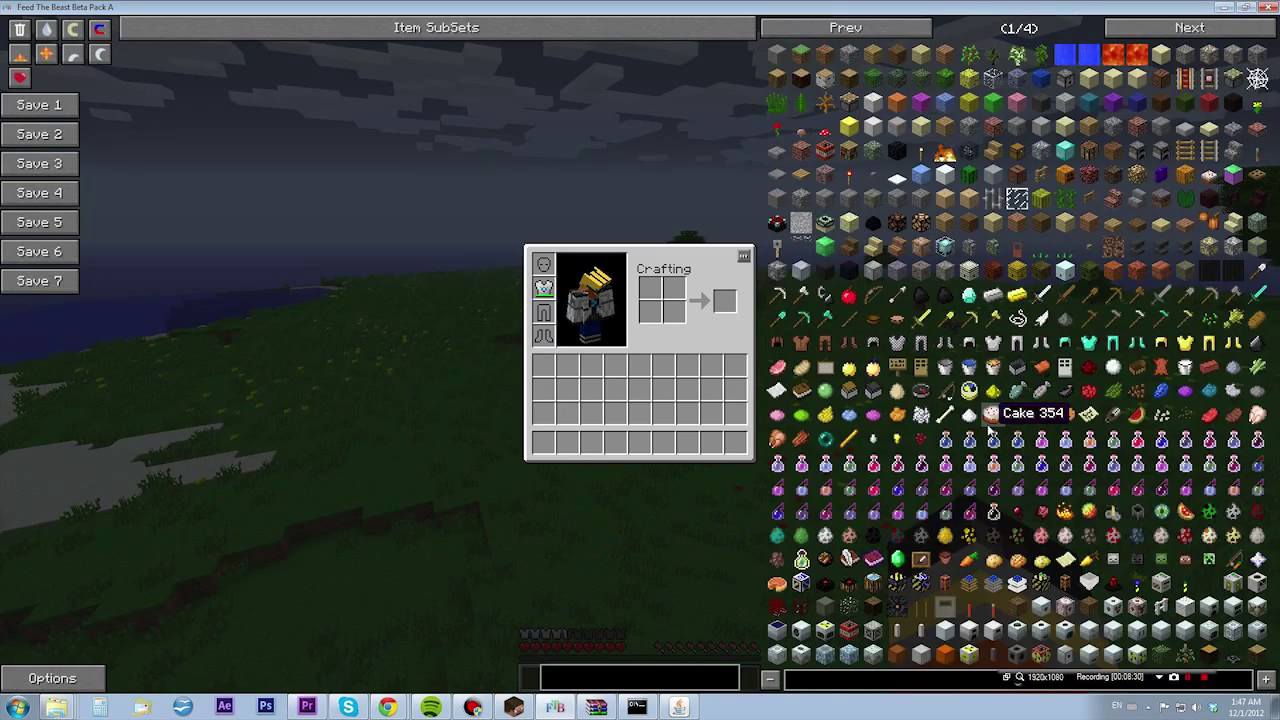
pyautogui.scroll(2, 988, 428)
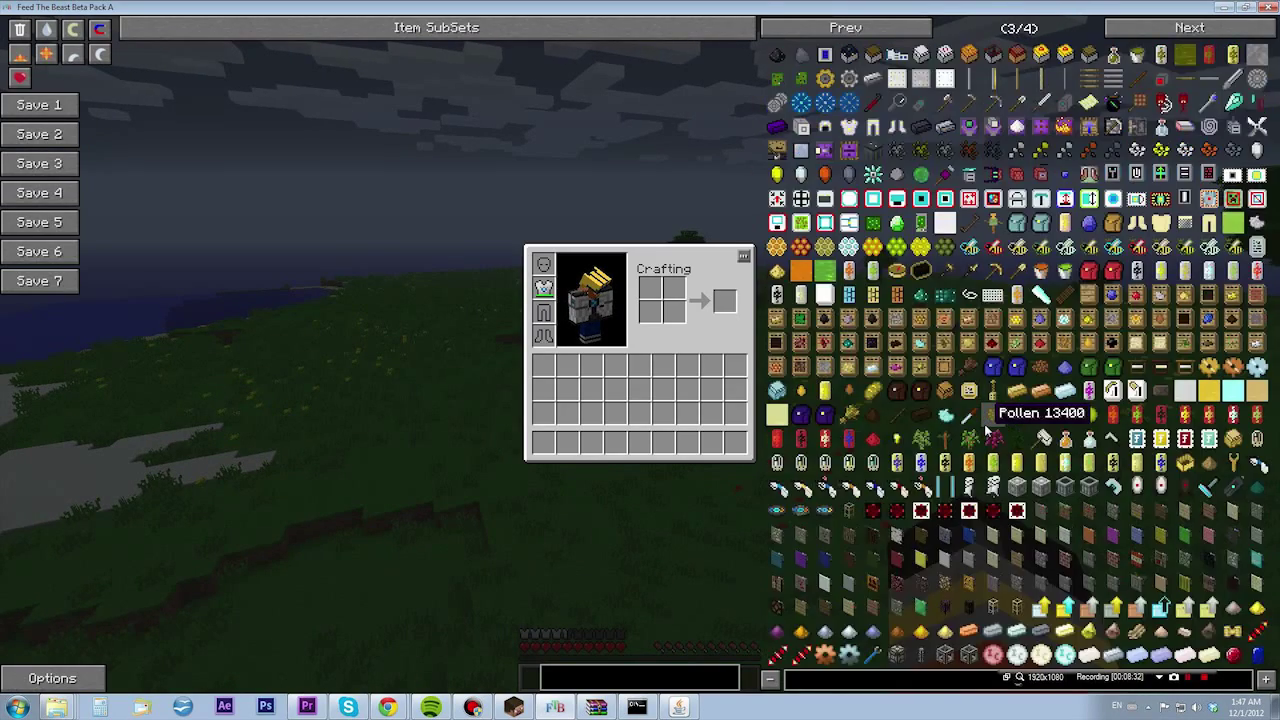
pyautogui.scroll(2, 988, 430)
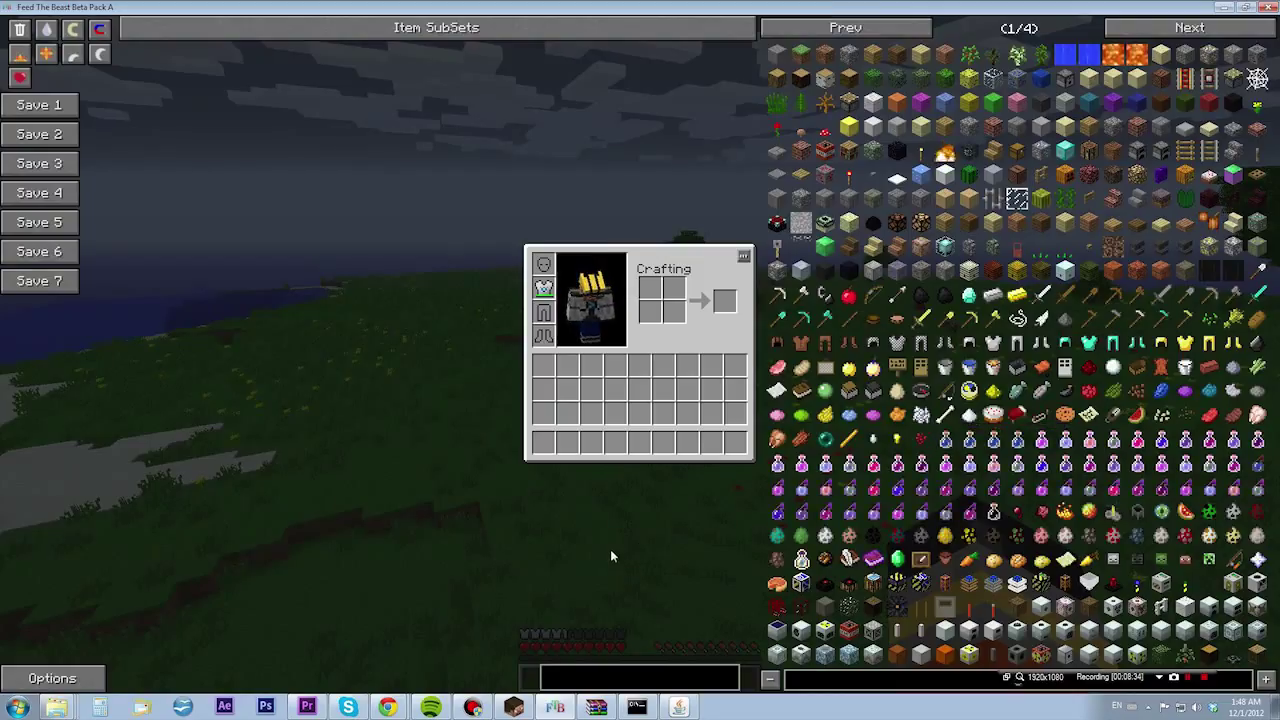
# Resume flying east over the grassland past the cows, gaining height.
pyautogui.press('e')
pyautogui.press('w')
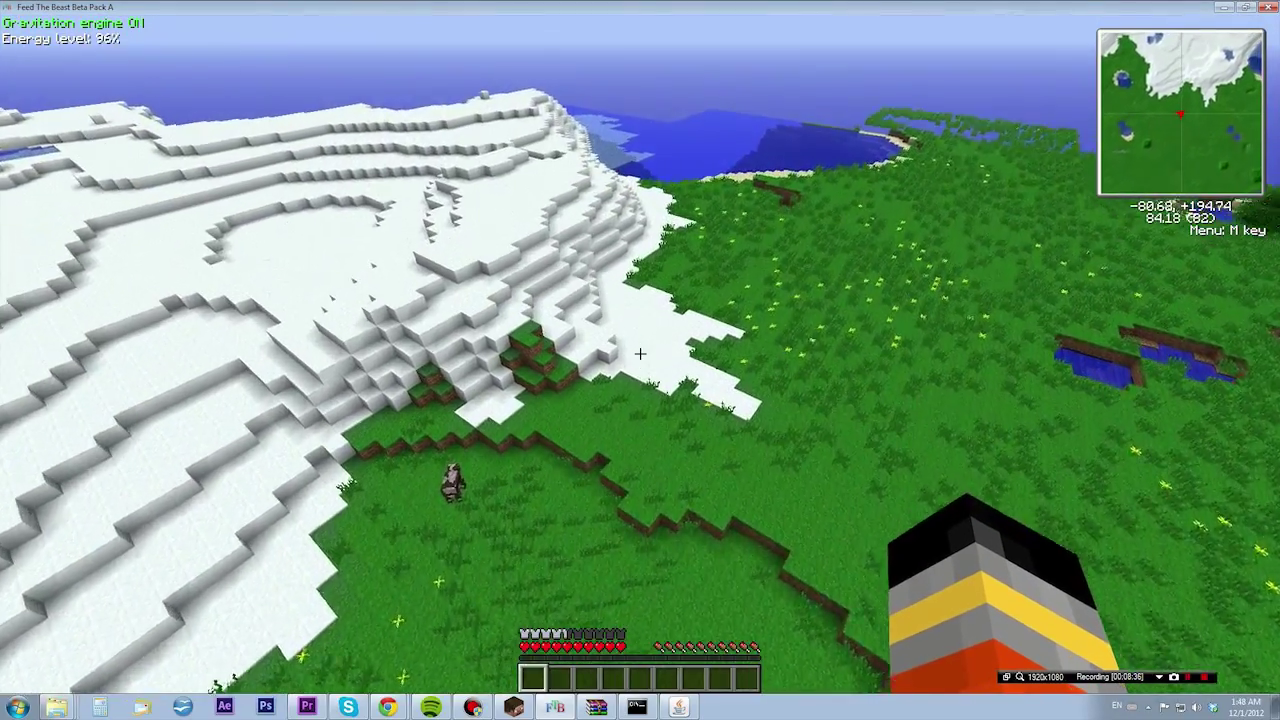
pyautogui.press('w')
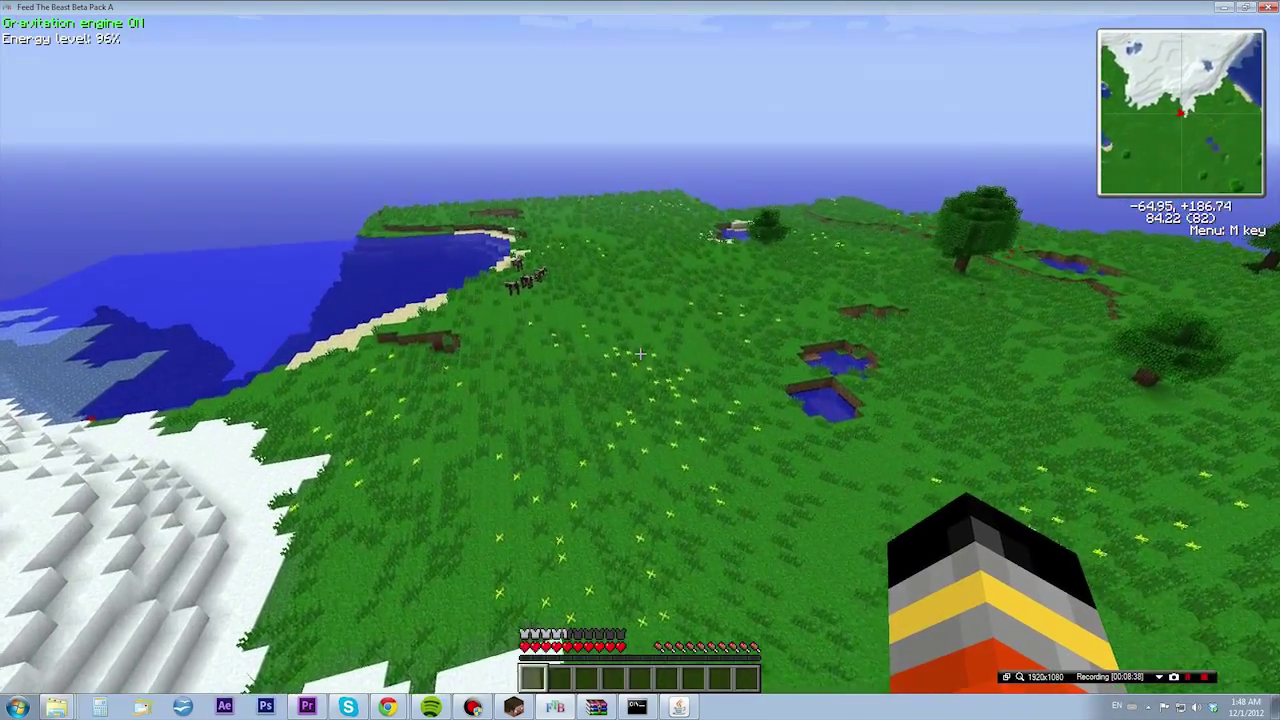
pyautogui.press('w')
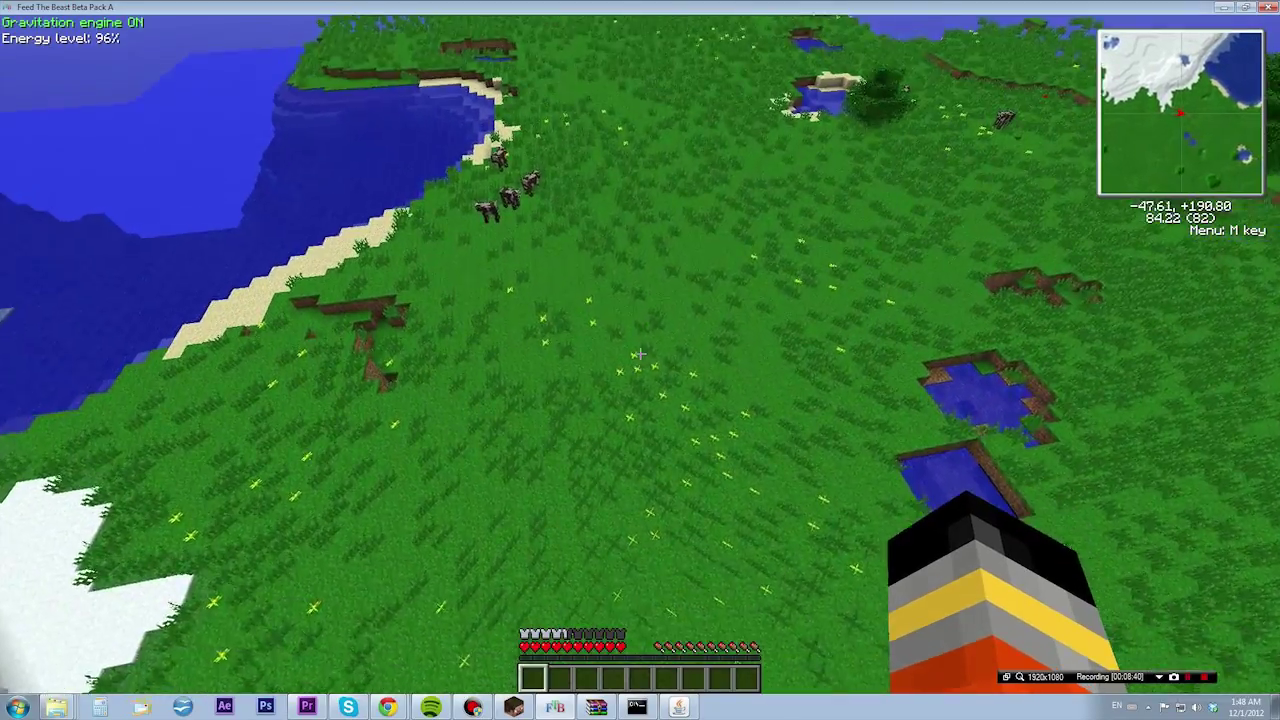
pyautogui.press('w')
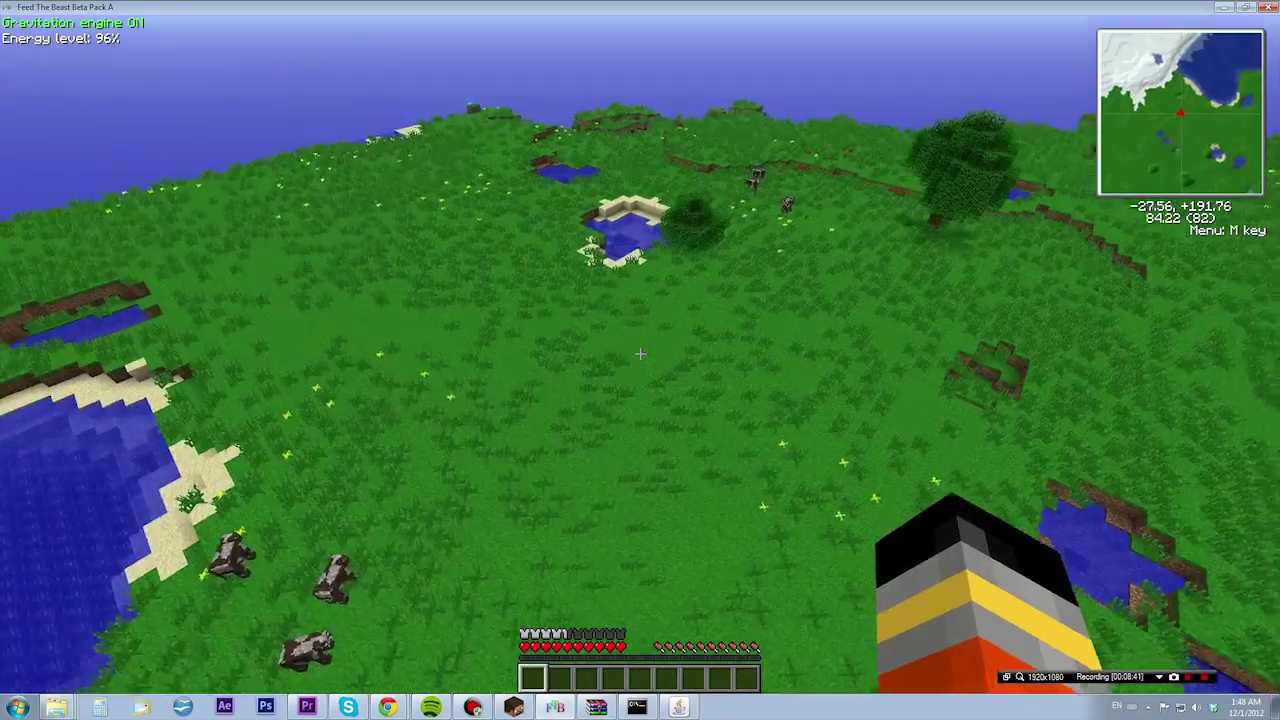
# Descend onto the plain and travel across it beside the snowy hill.
pyautogui.press('shift')
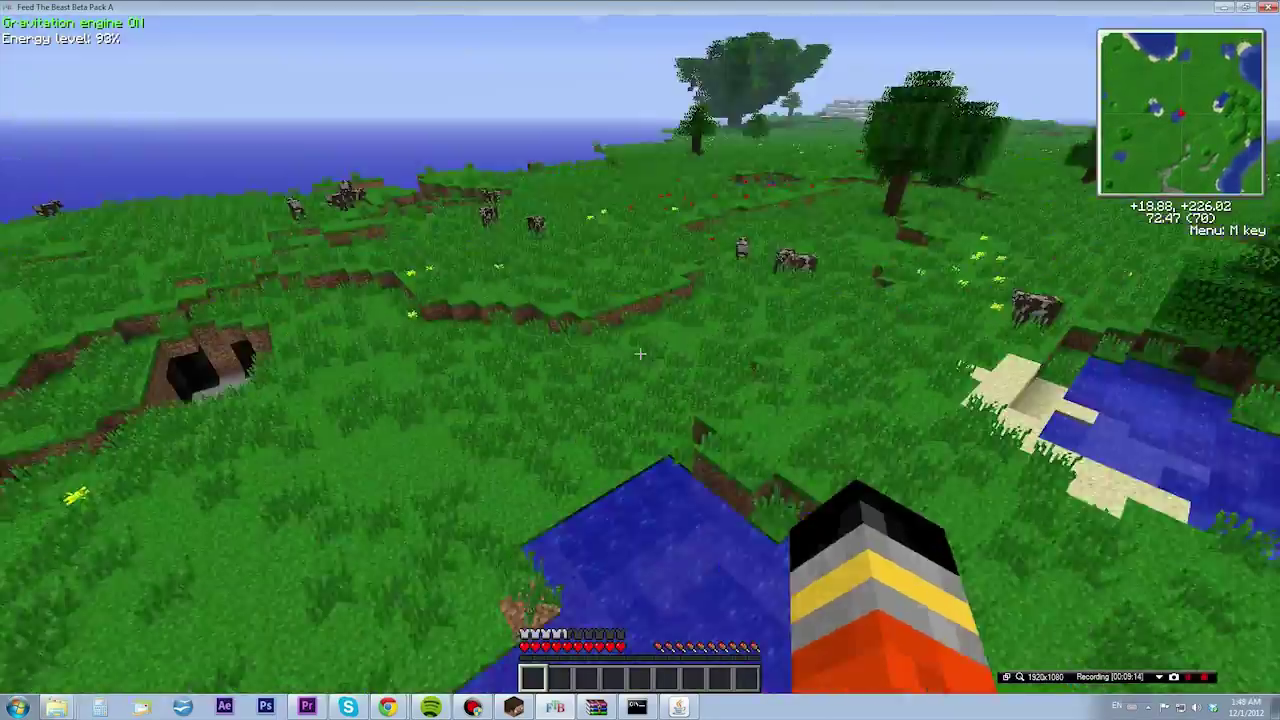
pyautogui.press('w')
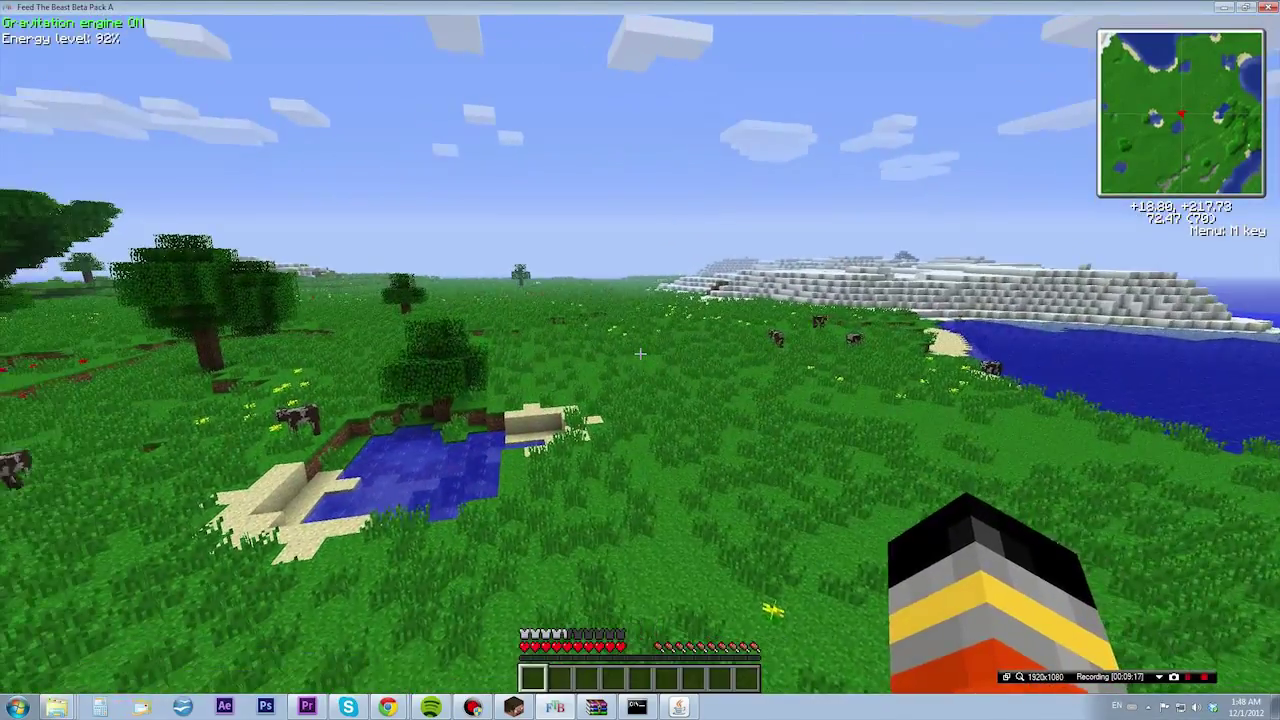
pyautogui.press('w')
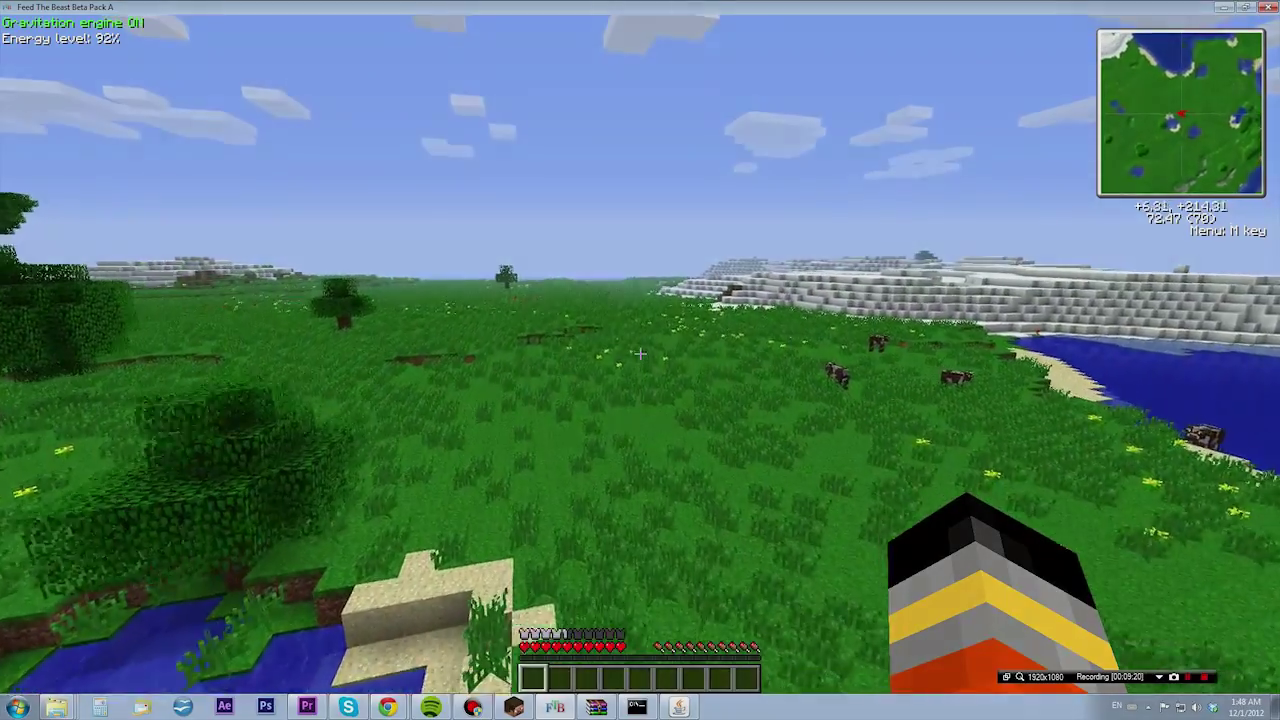